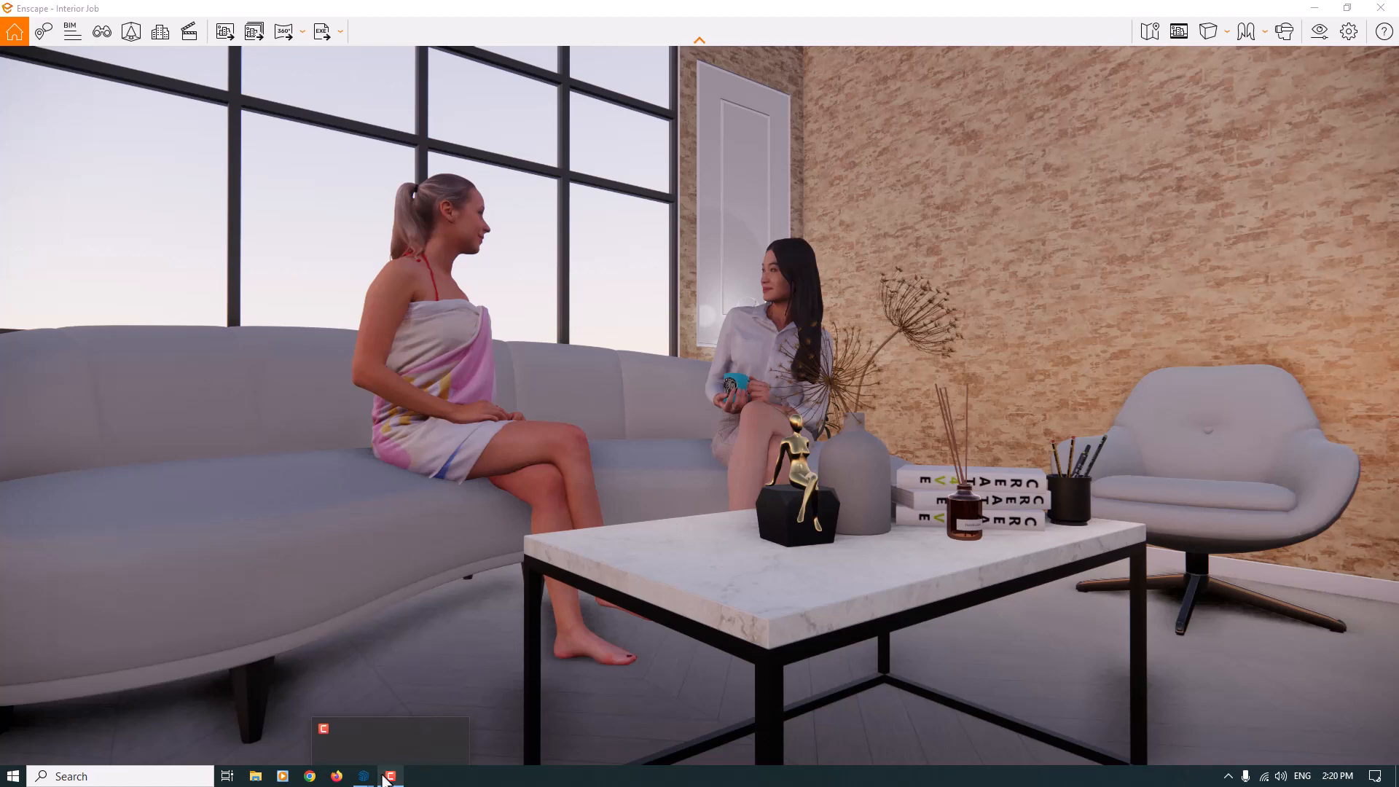
# - Start a new view named Artistic Render, unlinked from any visual preset and marked as a favorite
pyautogui.click(124, 35)
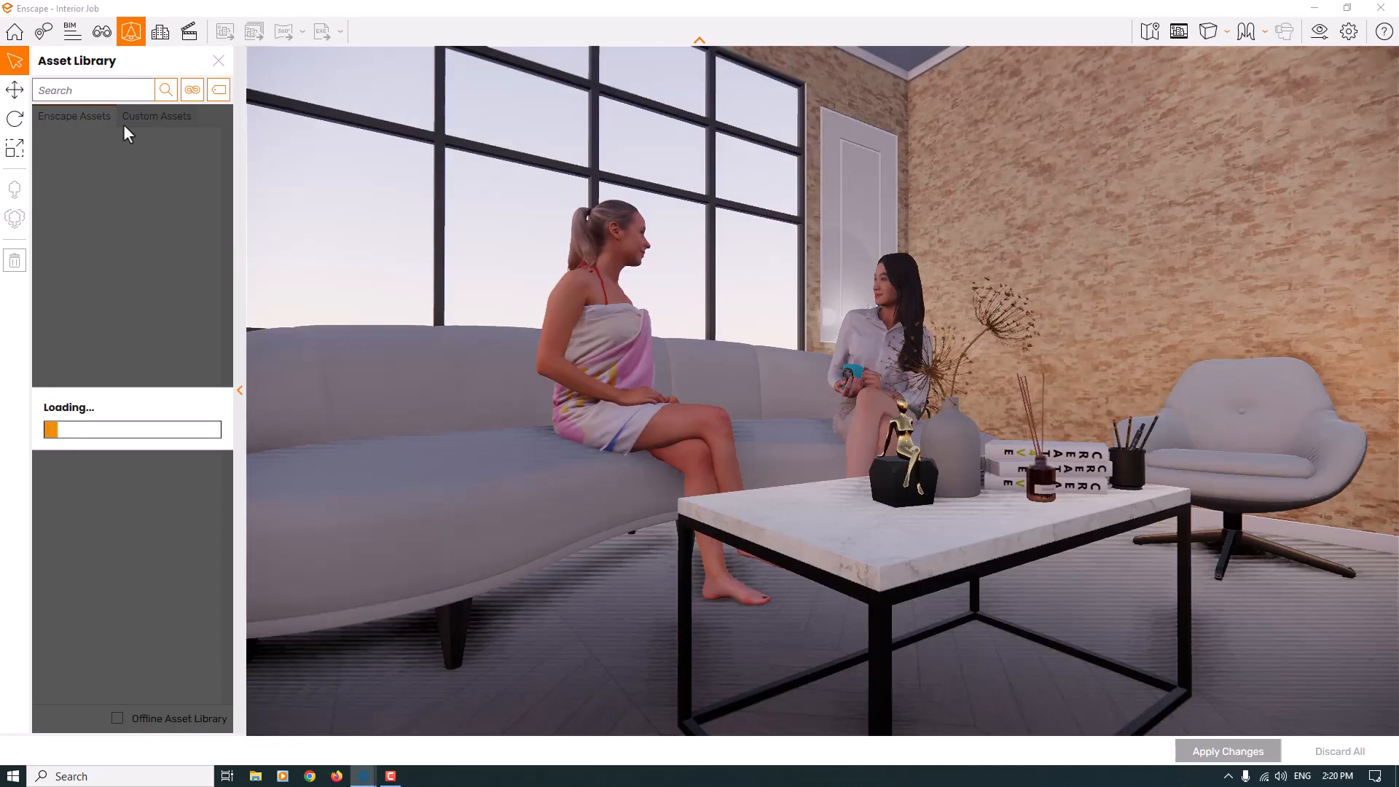
pyautogui.click(102, 31)
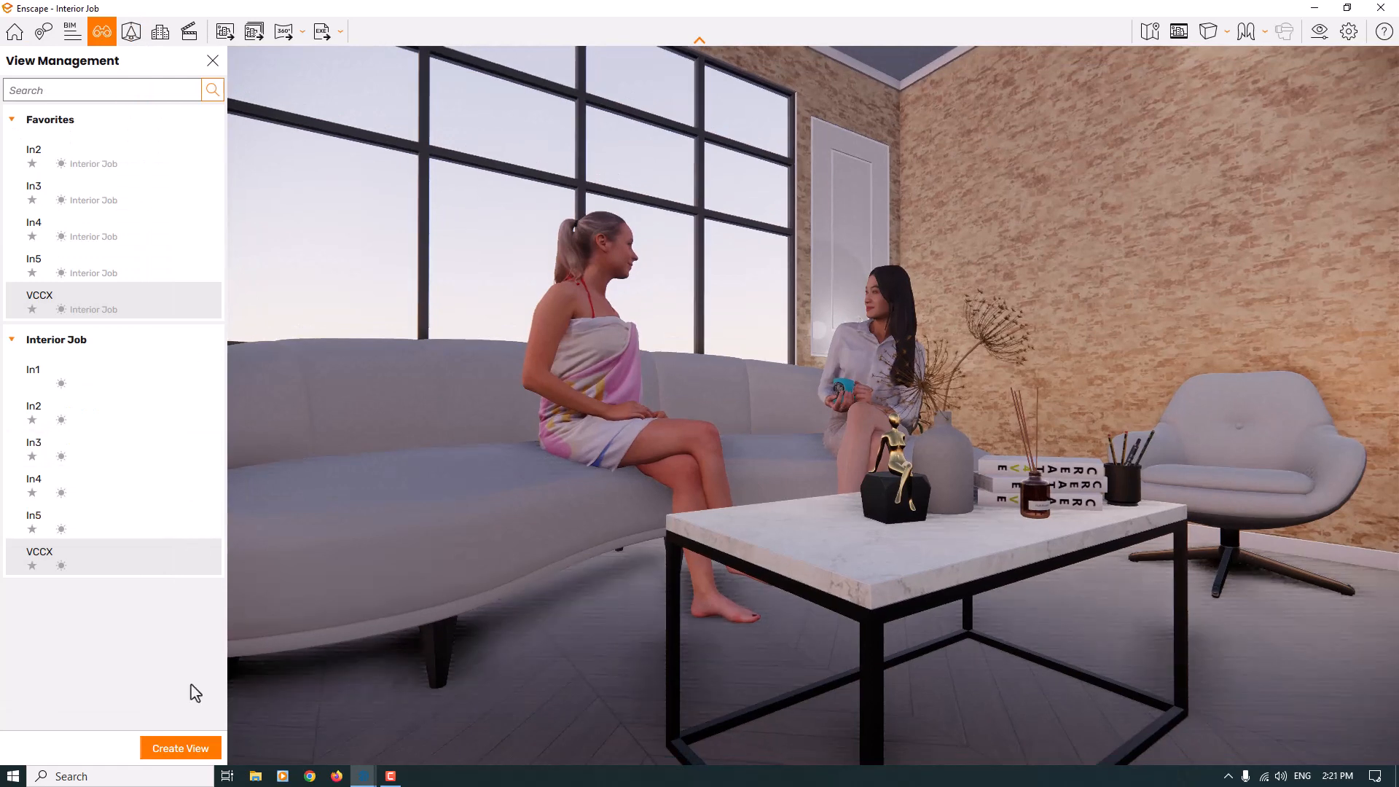
pyautogui.click(184, 750)
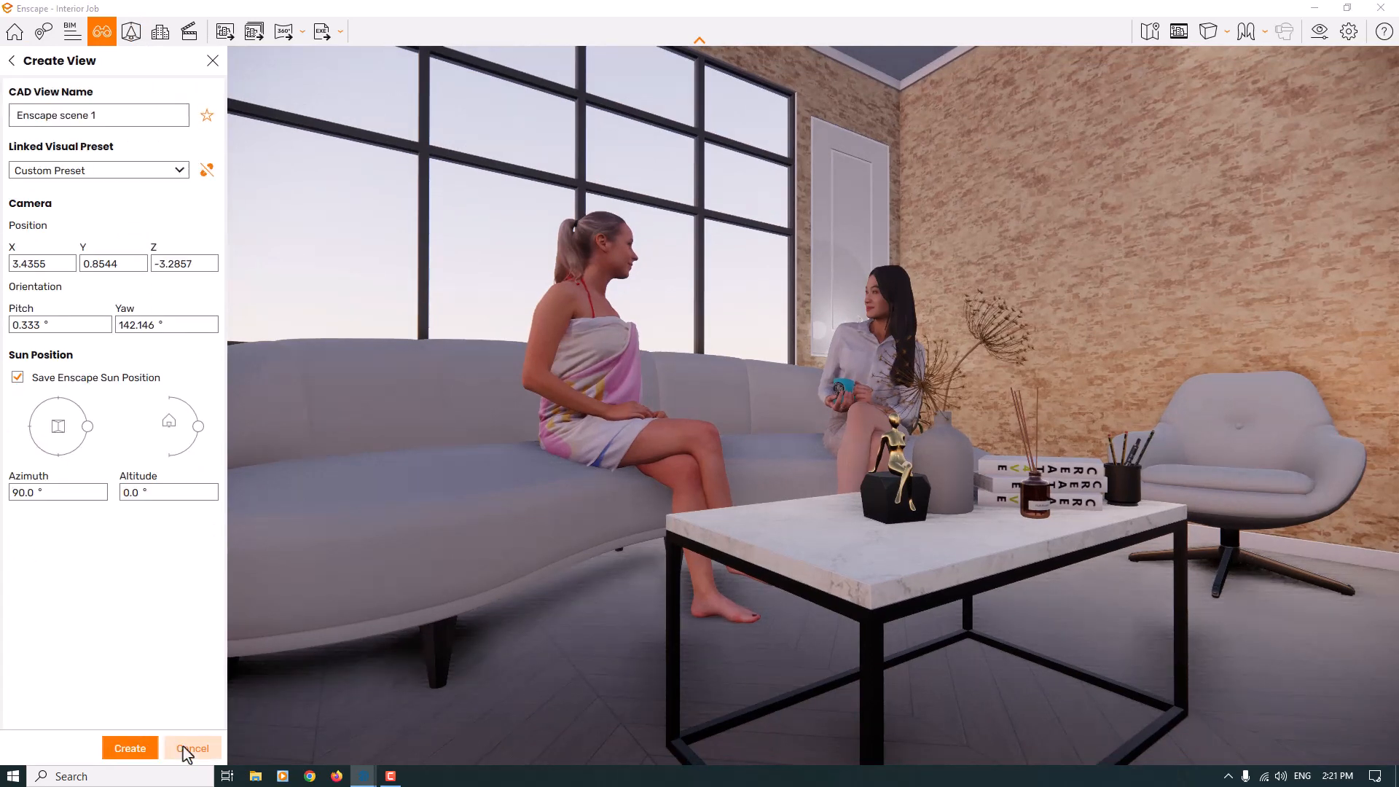
pyautogui.click(204, 186)
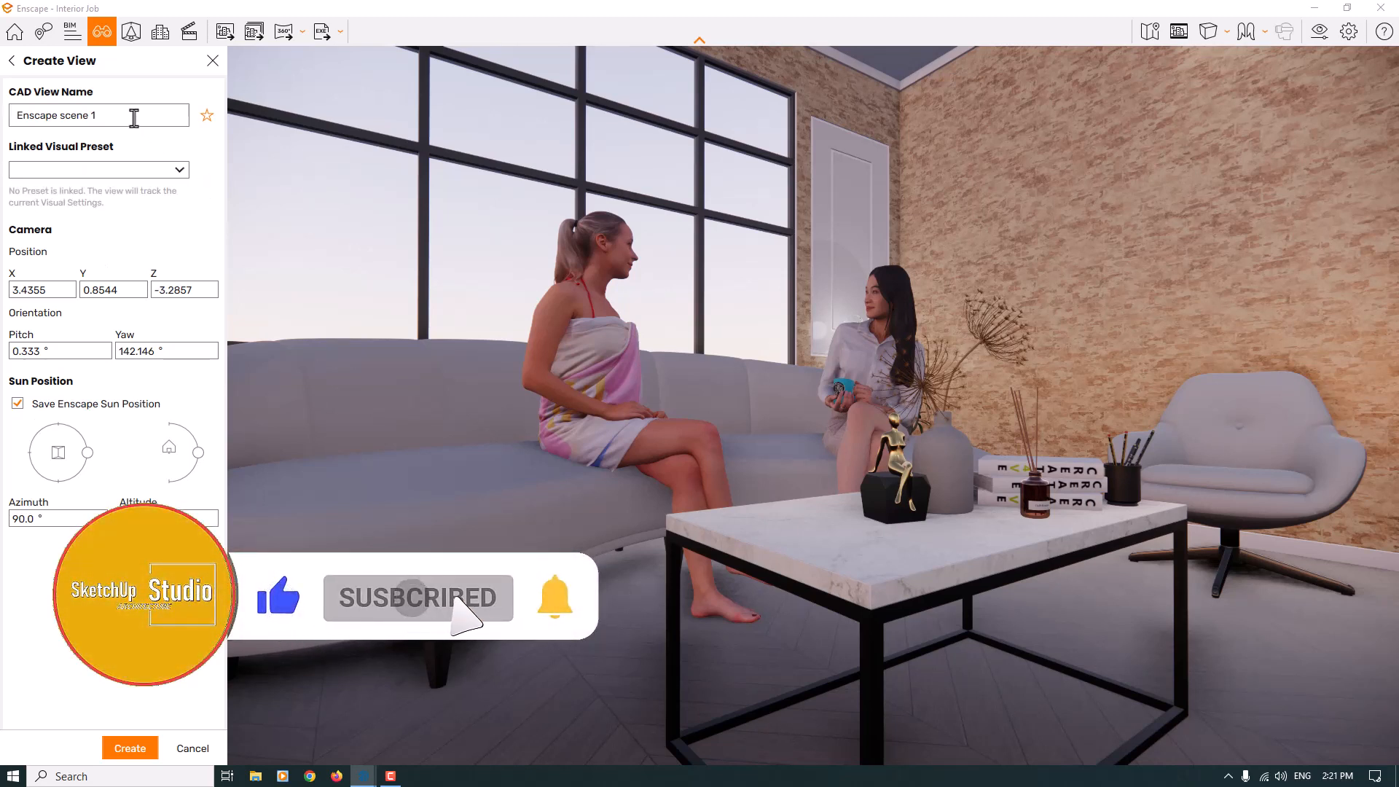
pyautogui.moveTo(132, 115); pyautogui.dragTo(4, 123)
pyautogui.write('A')
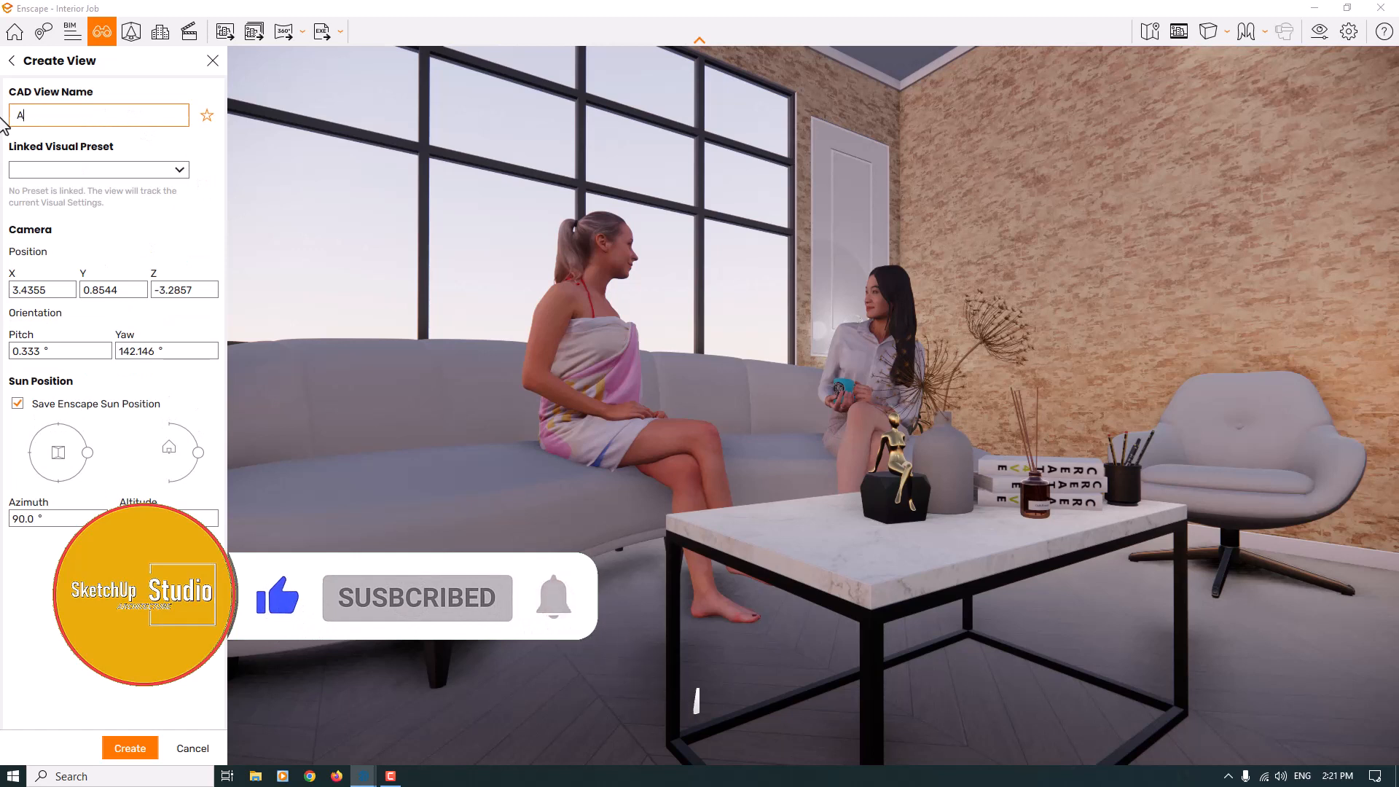
pyautogui.write('rtistic Render')
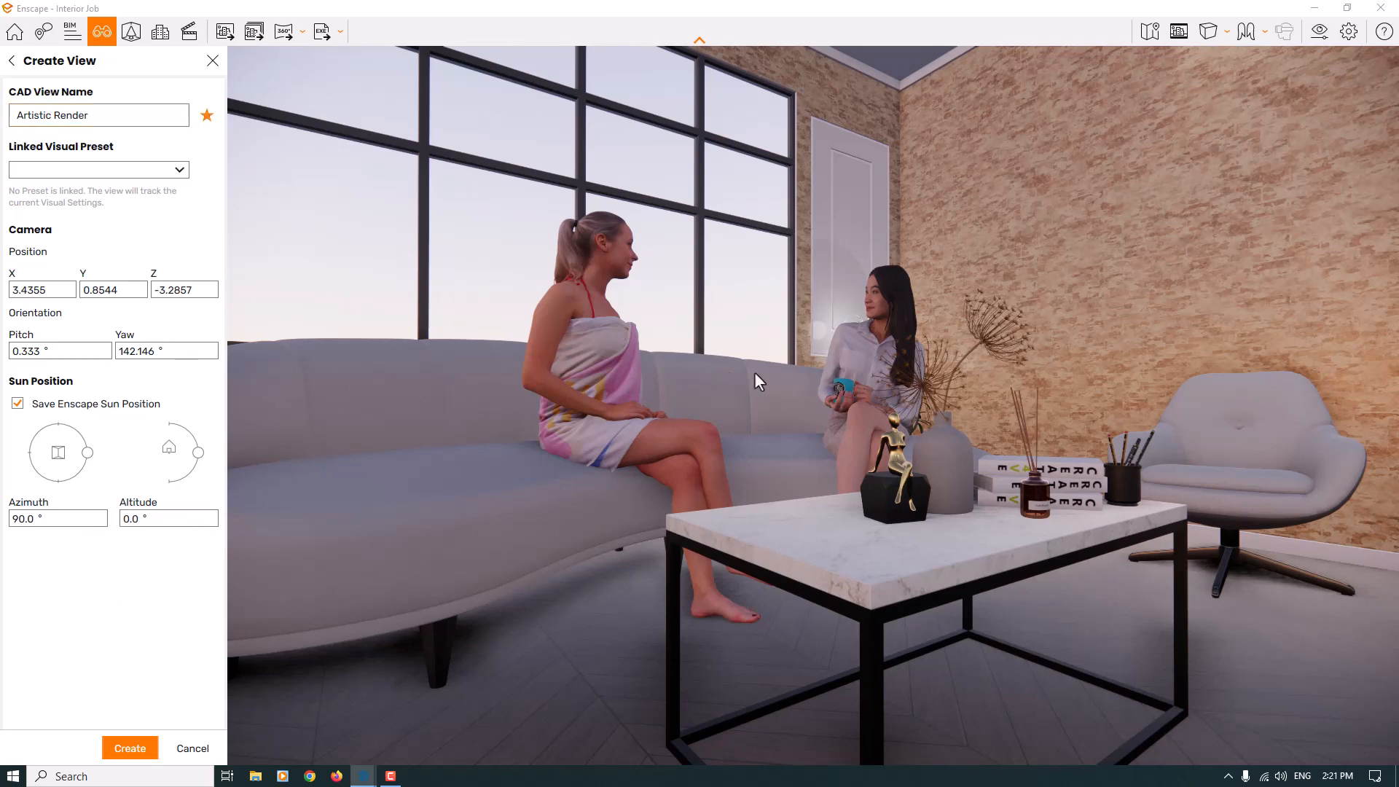
# - Move the camera closer to the coffee table, framing the gold figurine with the two seated women behind it
pyautogui.press('w')
pyautogui.moveTo(754, 372); pyautogui.dragTo(853, 372)
pyautogui.press('w')
pyautogui.moveTo(801, 445); pyautogui.dragTo(754, 414, button='right')
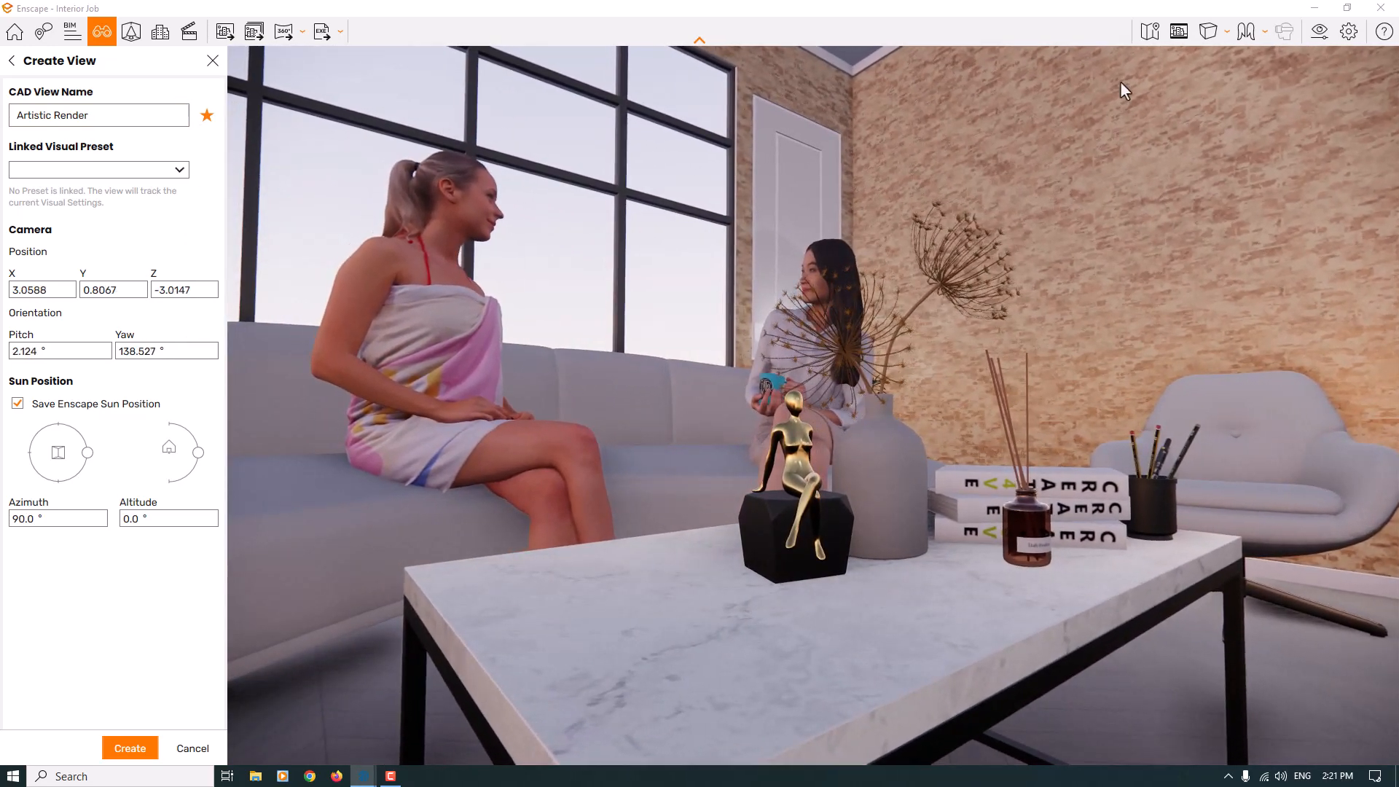
# - Show the safe frame and set the custom output resolution to 1920 × 2400
pyautogui.click(1180, 31)
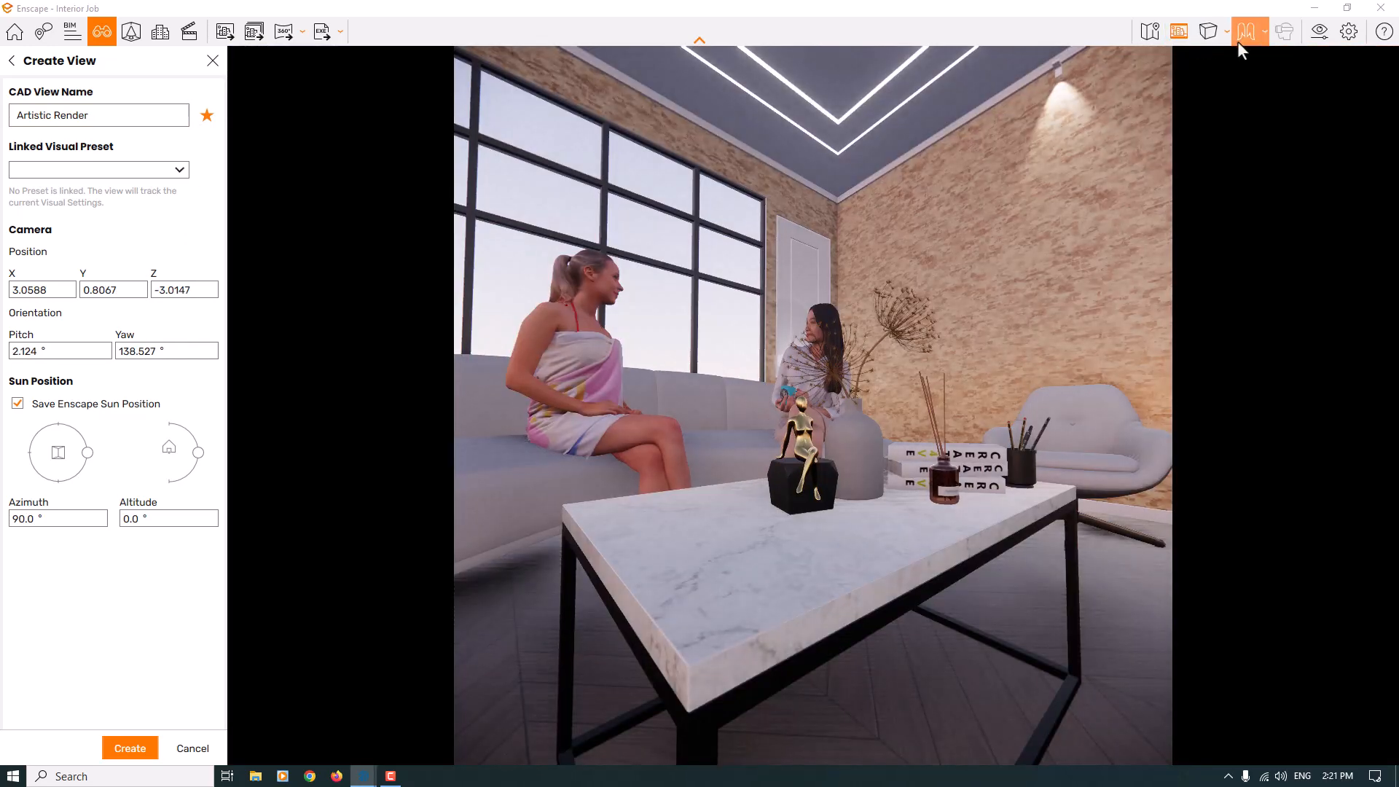
pyautogui.click(1321, 34)
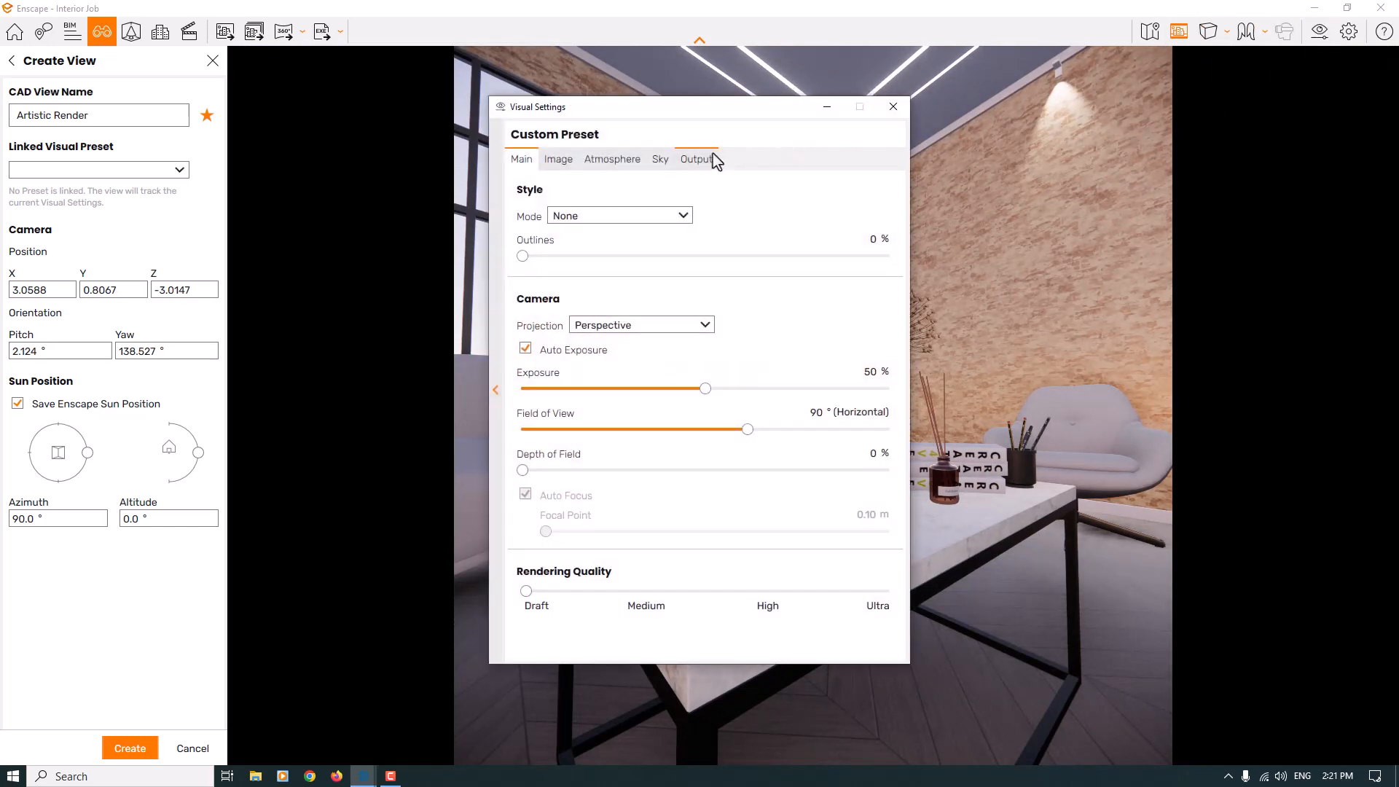
pyautogui.click(711, 161)
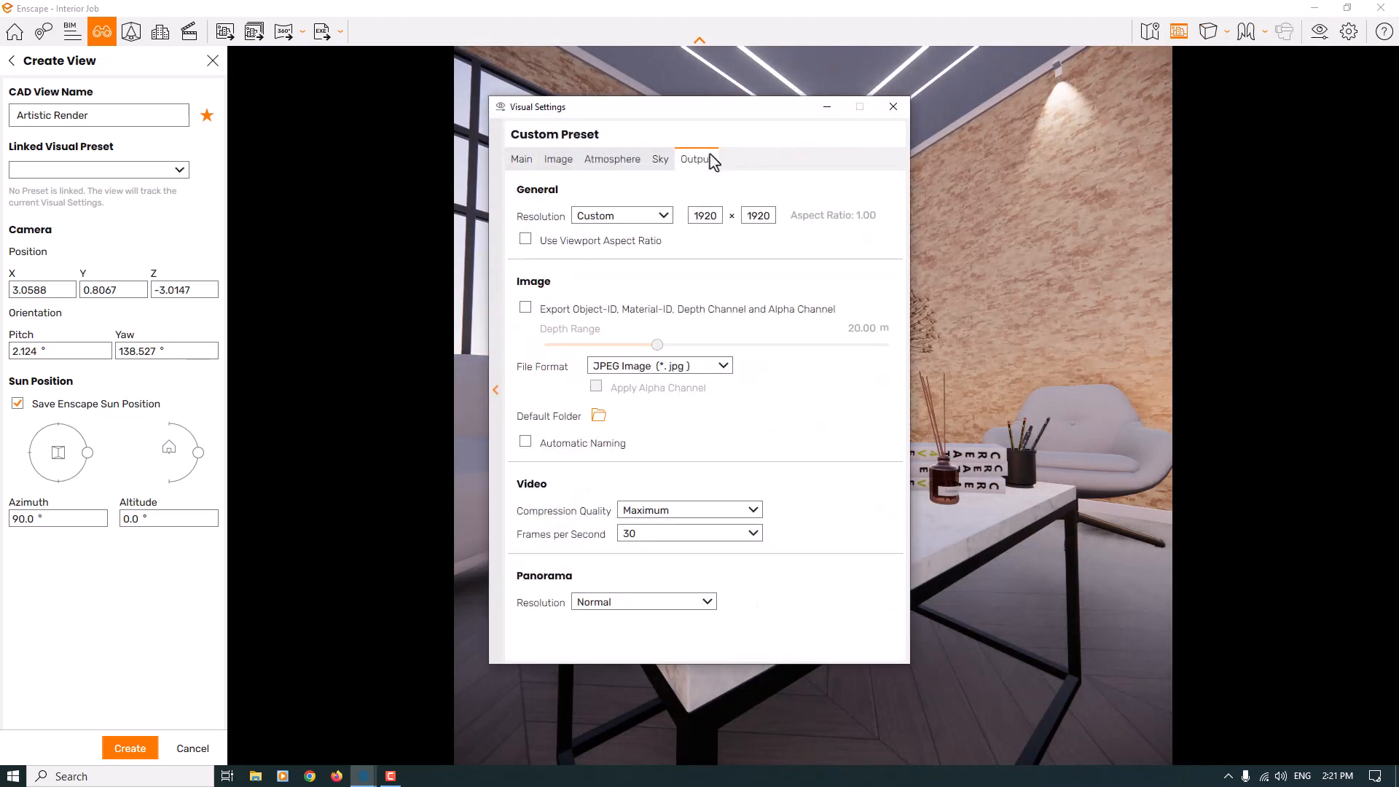
pyautogui.doubleClick(751, 217)
pyautogui.write('2400')
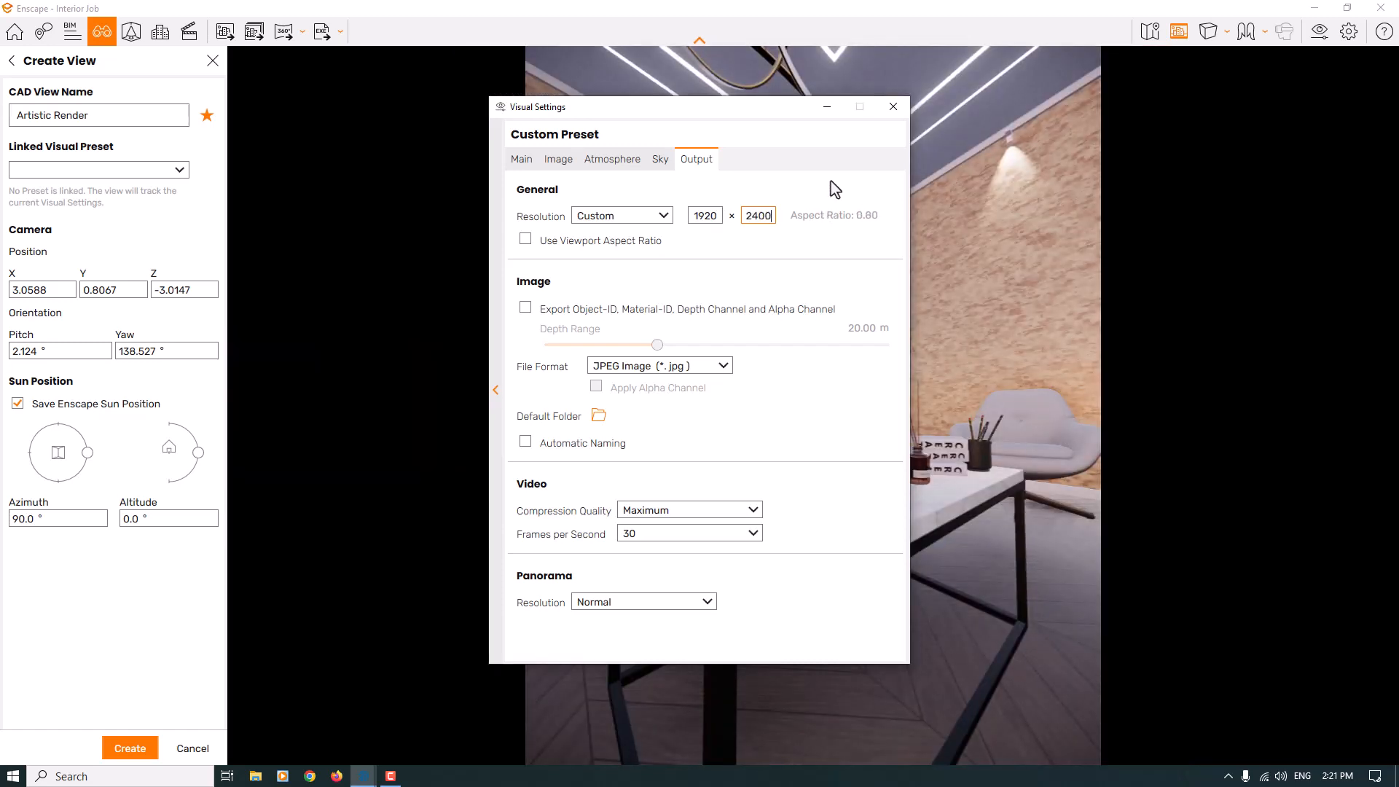
pyautogui.click(907, 104)
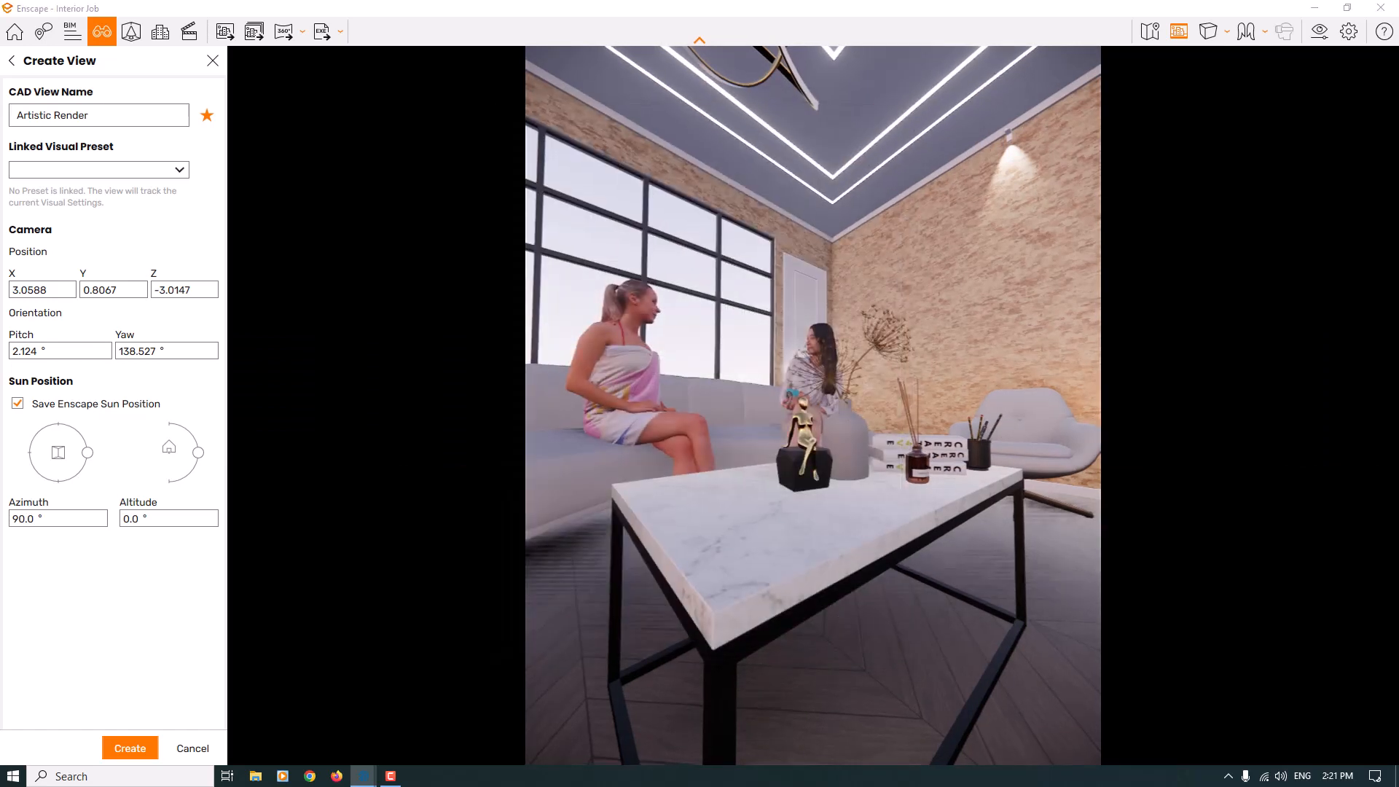
# - Reframe the table and set the new view's camera position to X 3.1, Y 0.78 and Z -2.96
pyautogui.moveTo(799, 411)
pyautogui.mouseDown(button='right')
pyautogui.moveTo(859, 405)
pyautogui.moveTo(799, 412)
pyautogui.moveTo(805, 423)
pyautogui.moveTo(784, 406)
pyautogui.mouseUp(button='right')
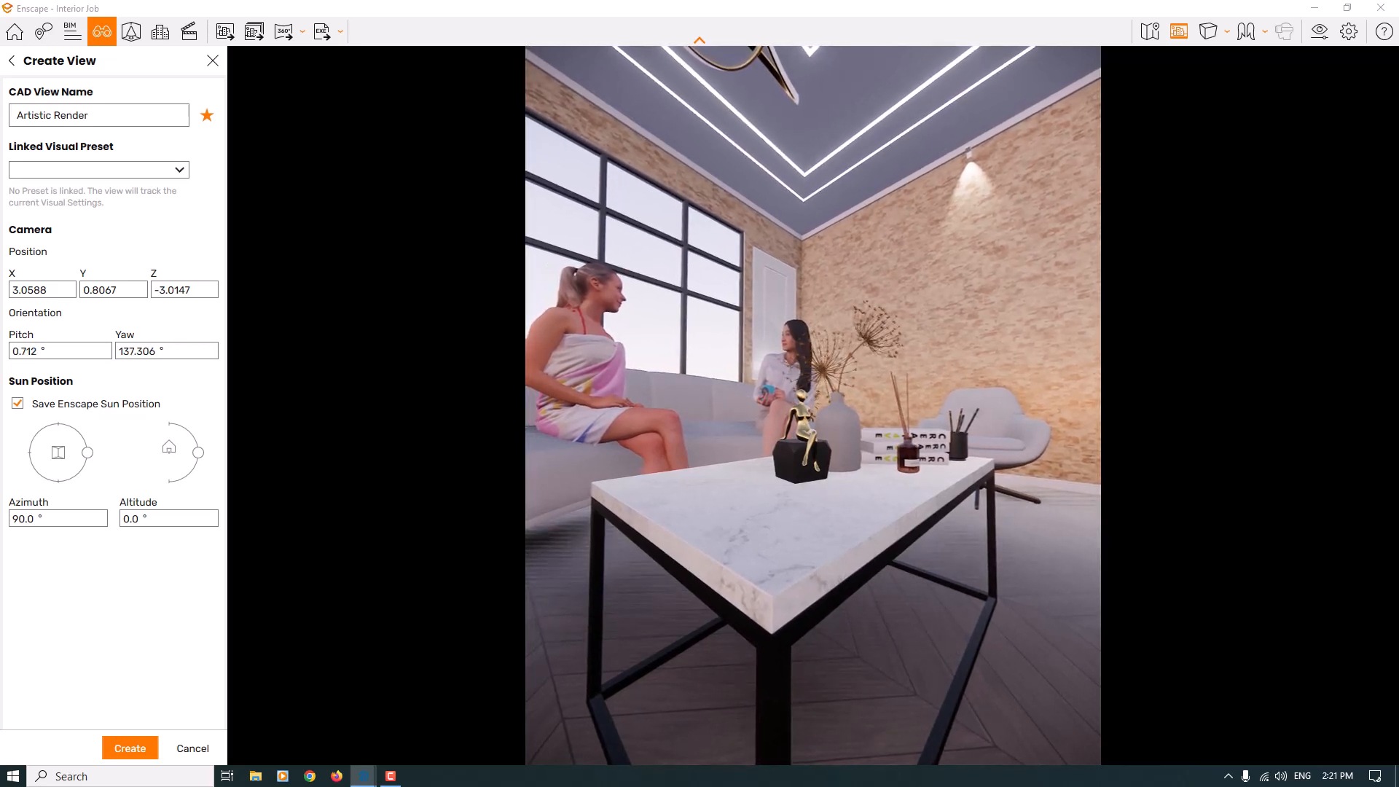
pyautogui.doubleClick(44, 291)
pyautogui.write('3.1')
pyautogui.doubleClick(110, 291)
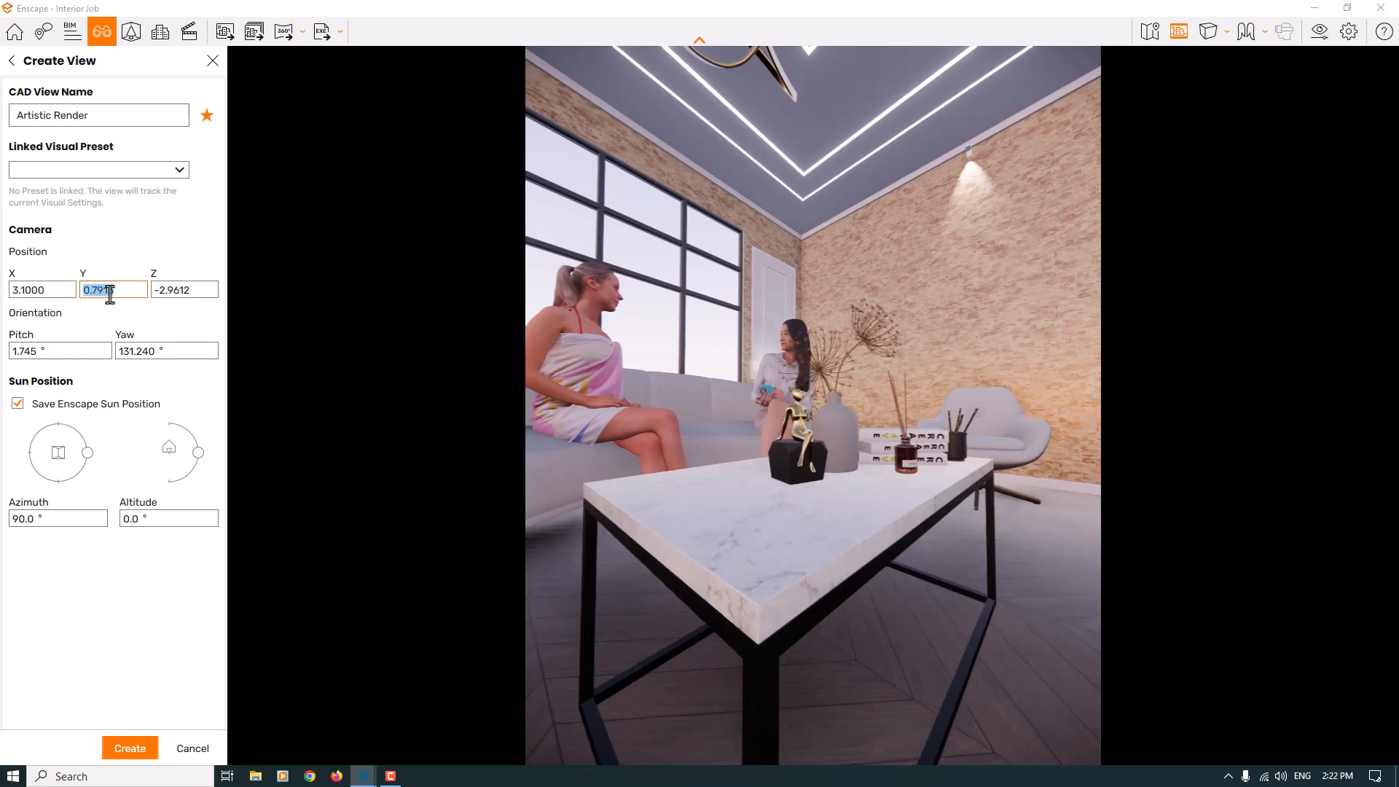
pyautogui.write('0')
pyautogui.write('.78')
pyautogui.write('69')
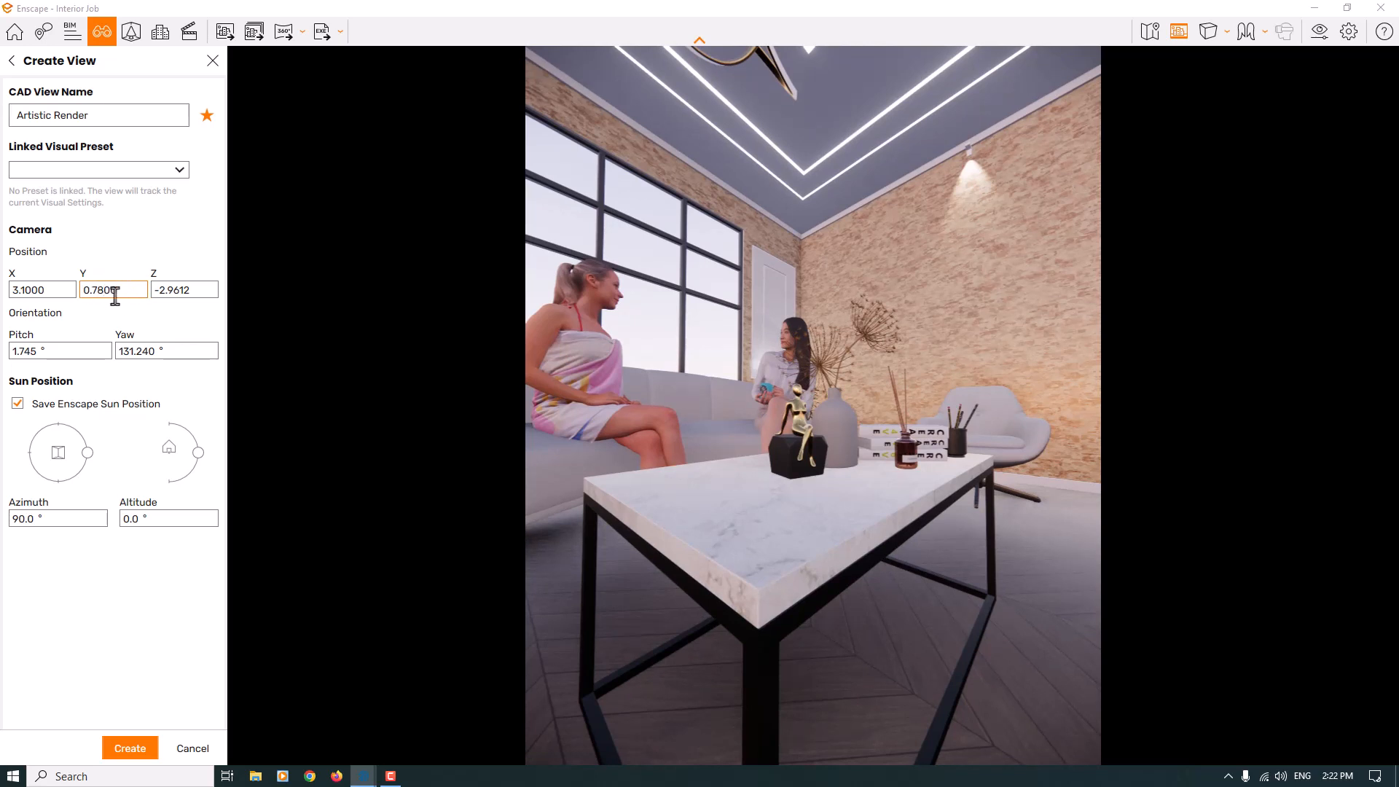
pyautogui.doubleClick(184, 290)
pyautogui.write('-2.9600')
# - Set the new view's camera orientation to a pitch of 0° and a yaw of 131°
pyautogui.doubleClick(50, 352)
pyautogui.write('0')
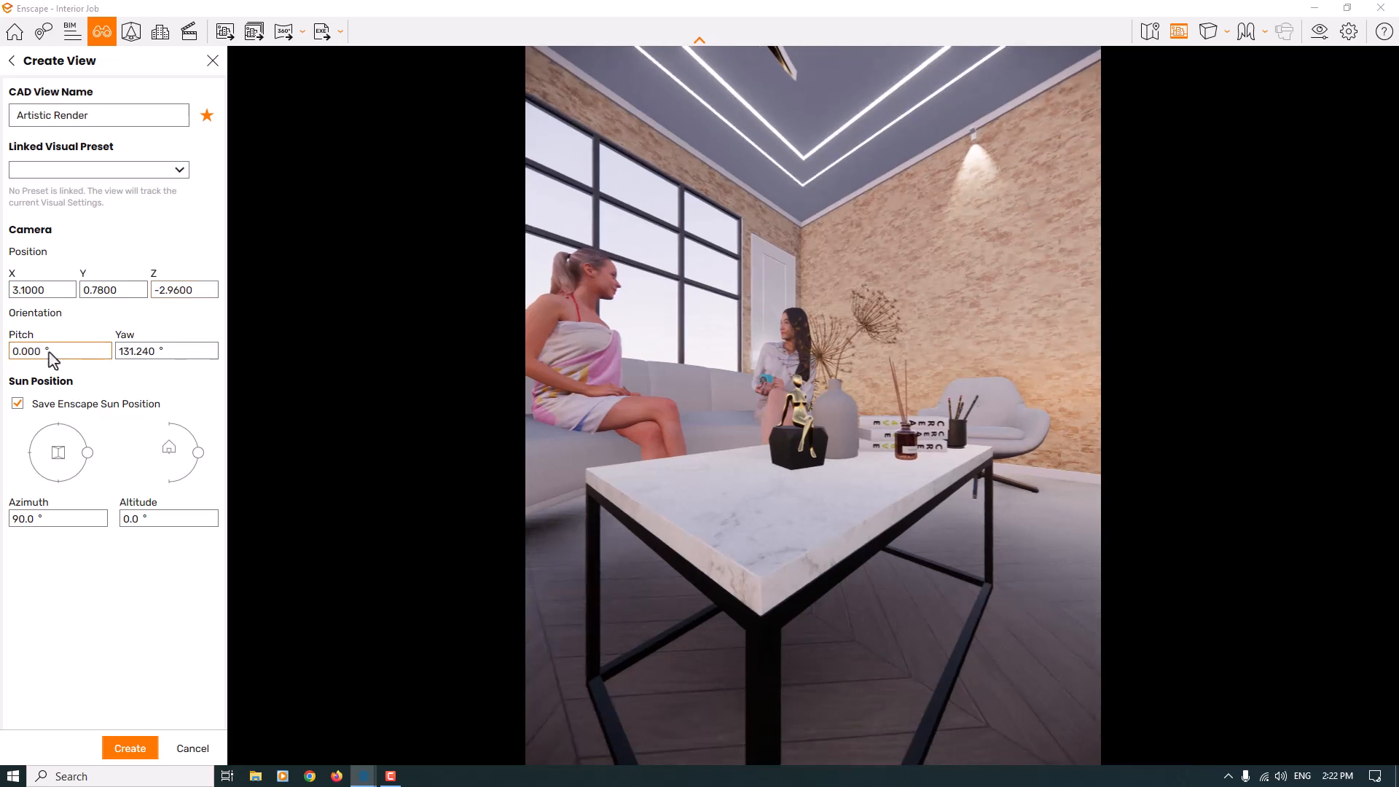
pyautogui.doubleClick(133, 354)
pyautogui.write('131')
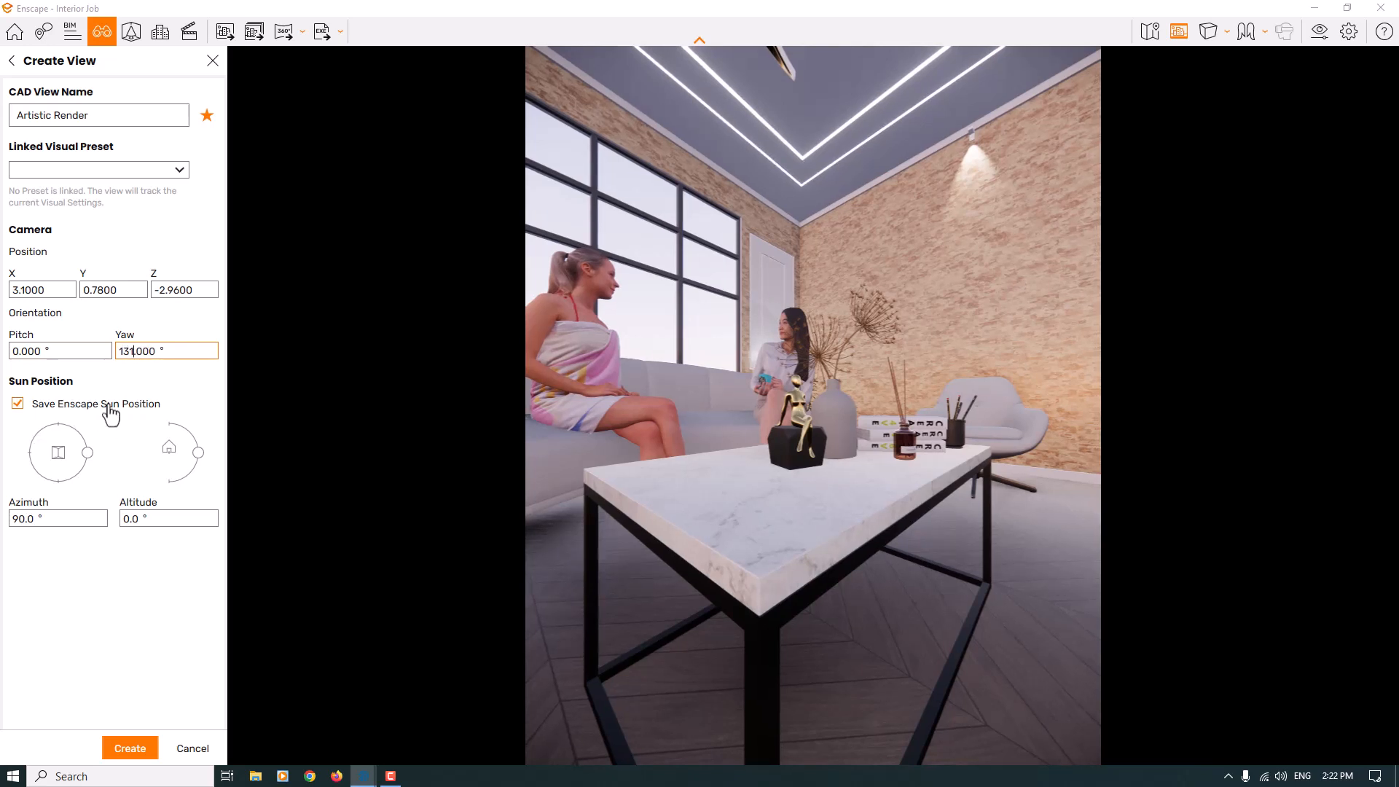
pyautogui.rightClick(744, 326)
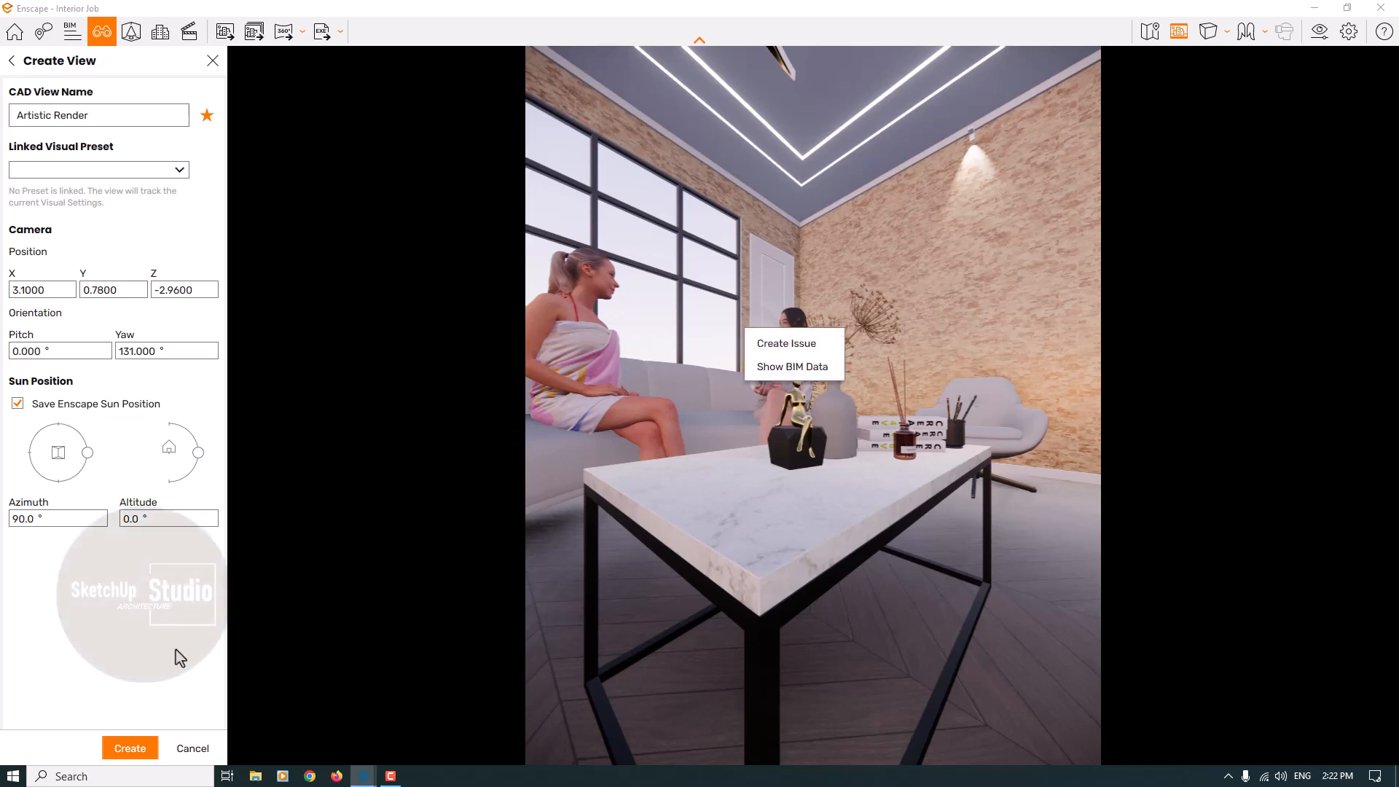
pyautogui.click(597, 343)
# - Position the sun to throw window light onto the wall behind the armchair, with azimuth 158° and altitude 15.1°
pyautogui.moveTo(381, 697)
pyautogui.keyDown('shift'); pyautogui.mouseDown(button='right')
pyautogui.moveTo(354, 697)
pyautogui.moveTo(483, 696)
pyautogui.moveTo(399, 697)
pyautogui.mouseUp(button='right'); pyautogui.keyUp('shift')
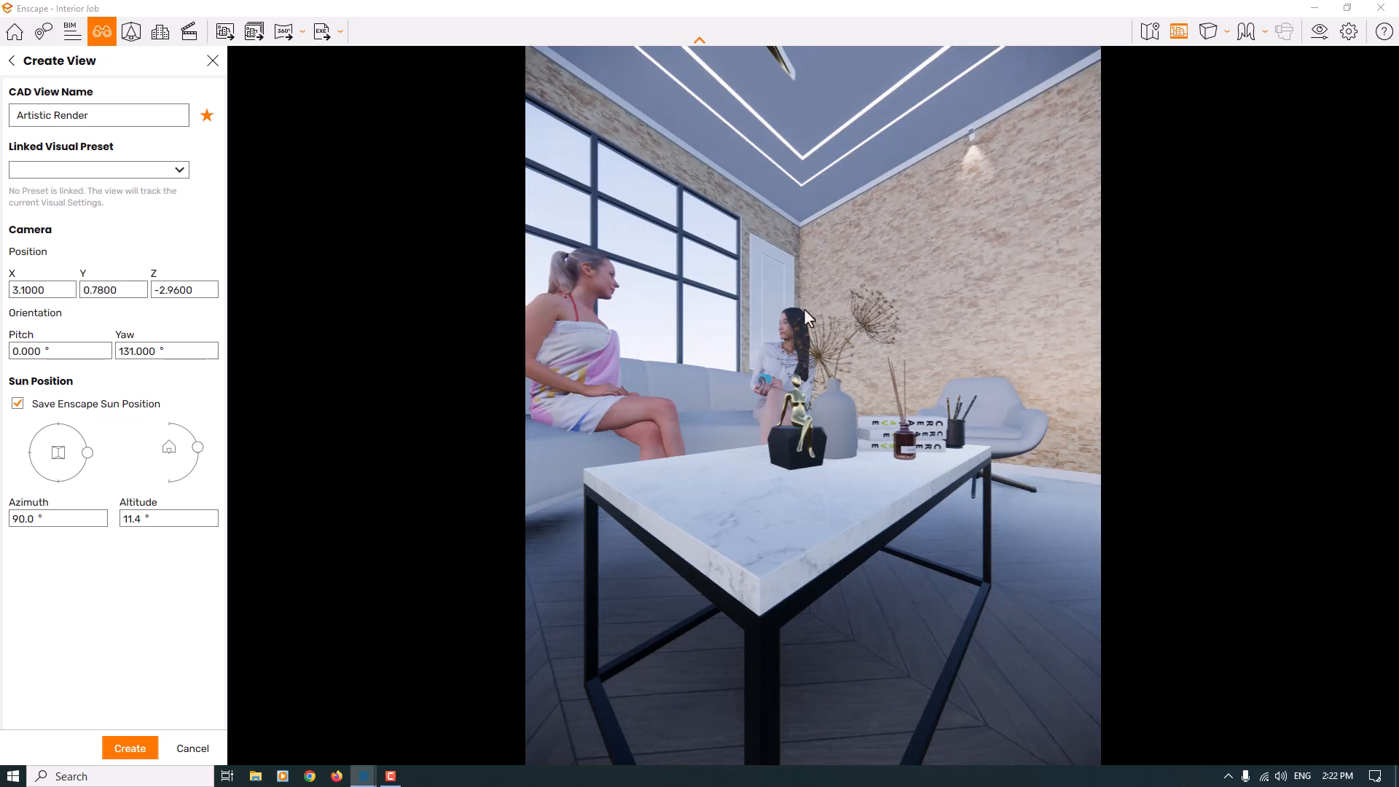
pyautogui.keyDown('ctrl'); pyautogui.keyDown('shift'); pyautogui.moveTo(805, 310); pyautogui.dragTo(805, 310, button='right'); pyautogui.keyUp('shift'); pyautogui.keyUp('ctrl')
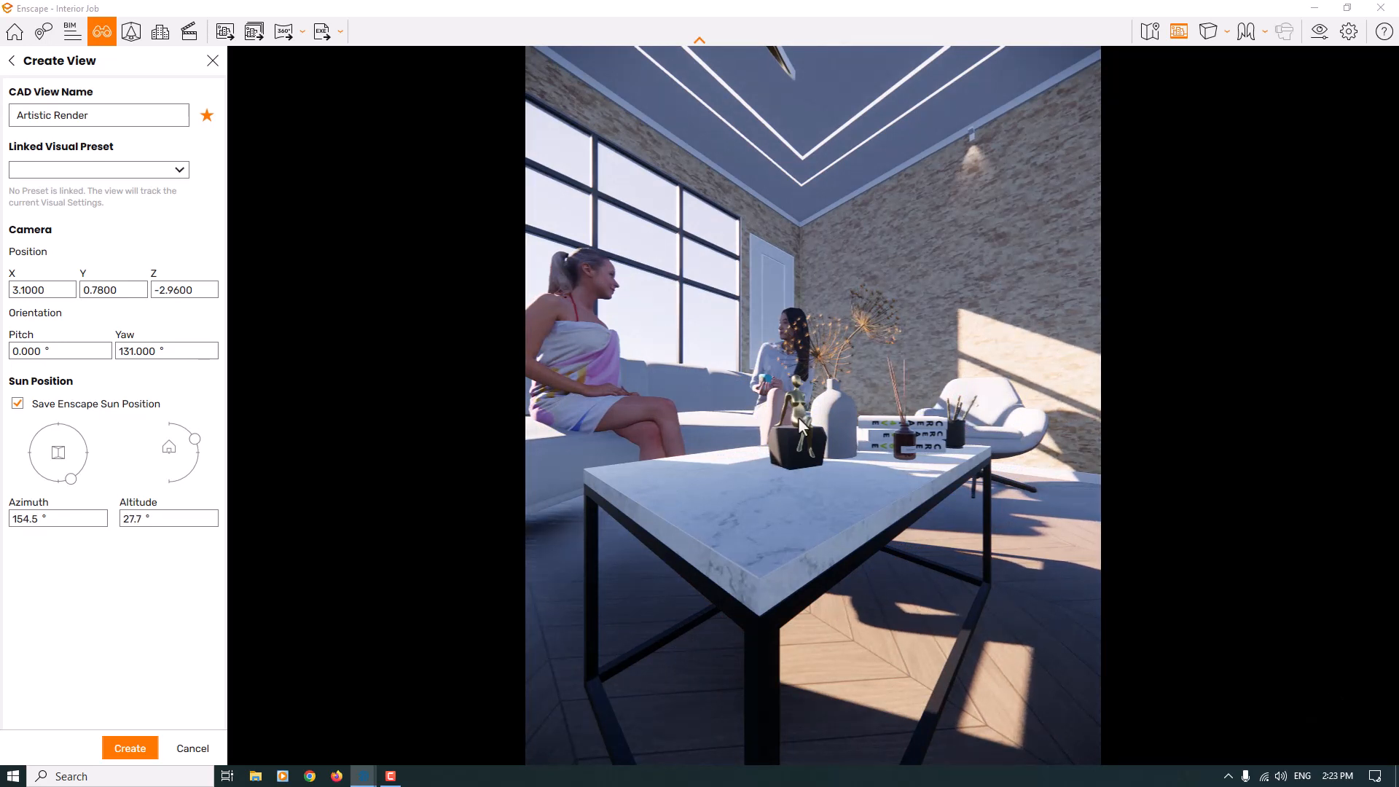
pyautogui.keyDown('shift'); pyautogui.moveTo(801, 426); pyautogui.dragTo(799, 427, button='right'); pyautogui.keyUp('shift')
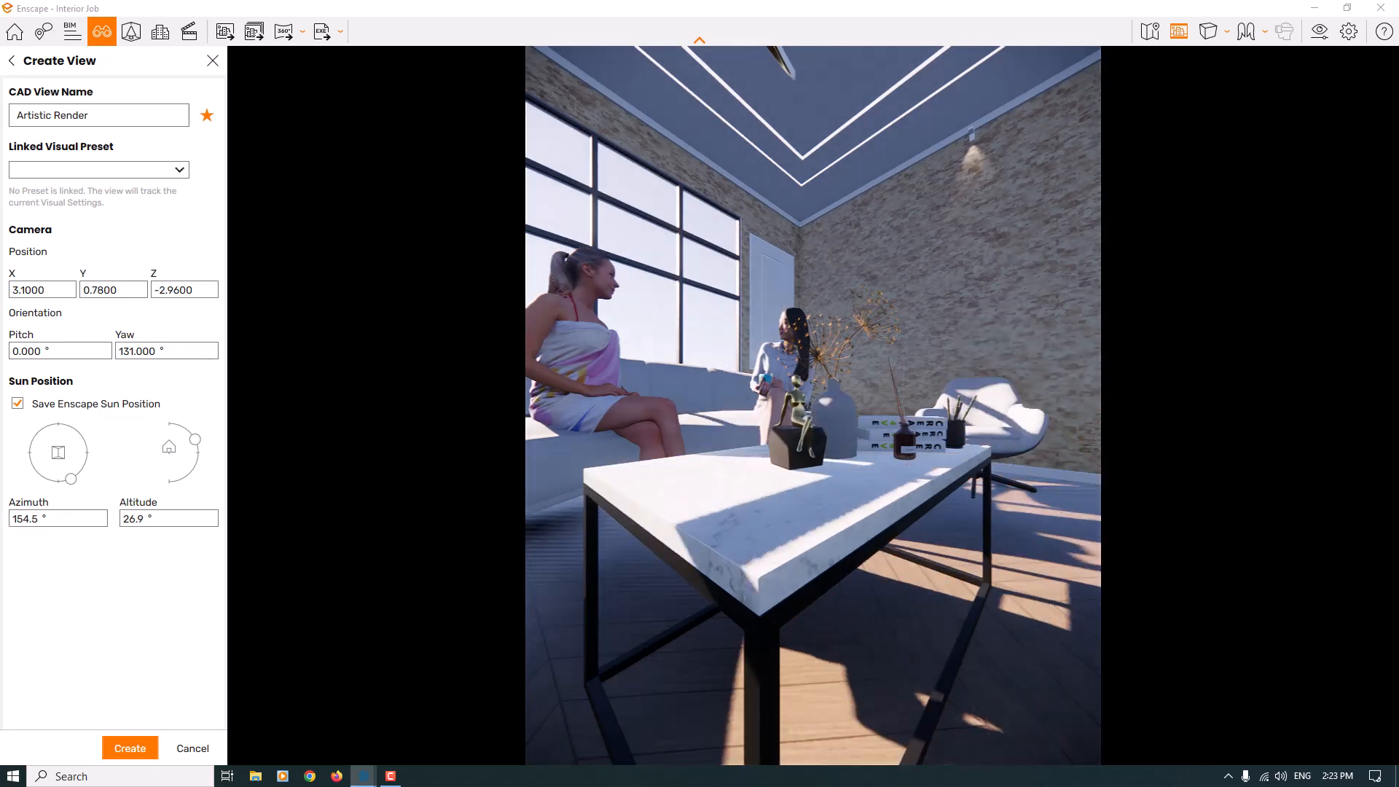
pyautogui.moveTo(70, 479); pyautogui.dragTo(69, 480)
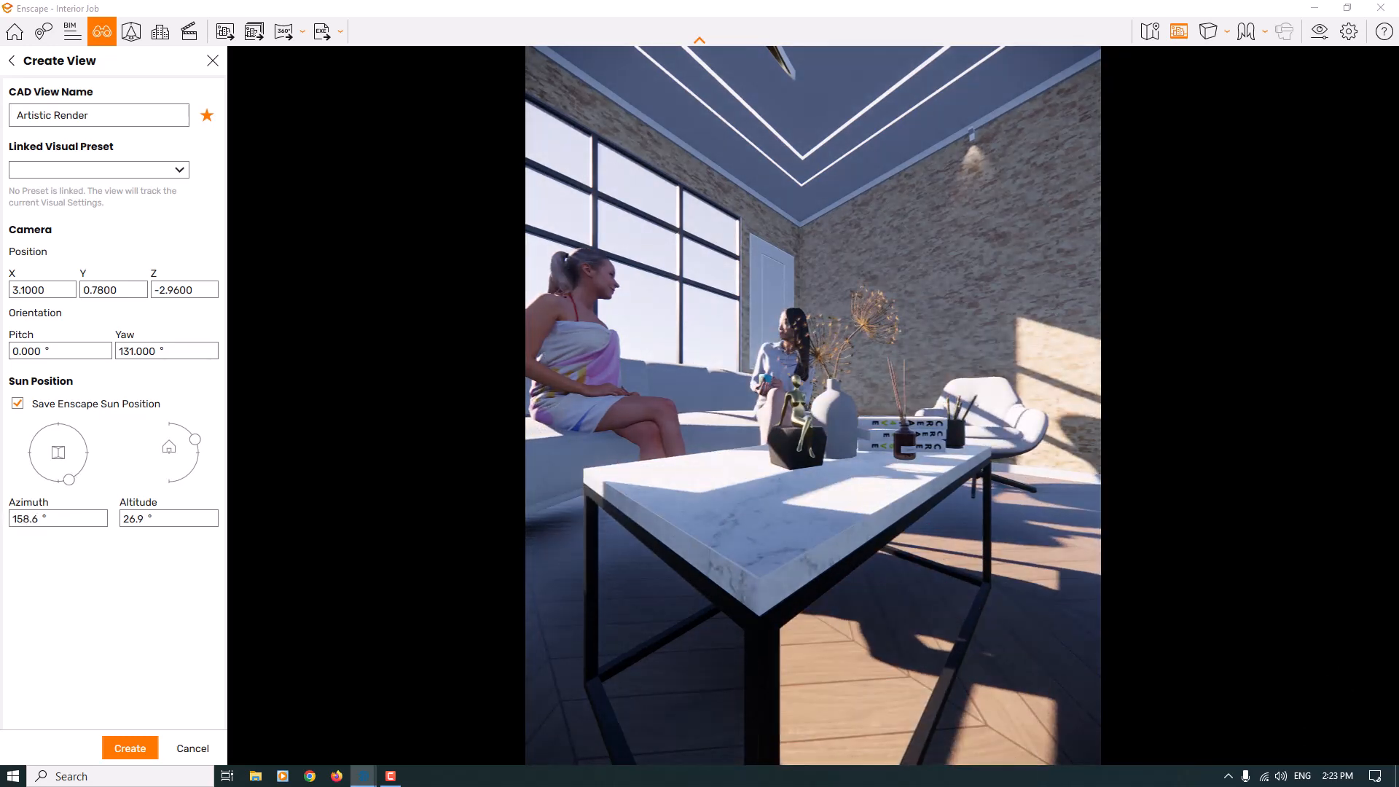
pyautogui.moveTo(799, 426)
pyautogui.keyDown('shift'); pyautogui.mouseDown(button='right')
pyautogui.moveTo(771, 426)
pyautogui.moveTo(793, 425)
pyautogui.mouseUp(button='right'); pyautogui.keyUp('shift')
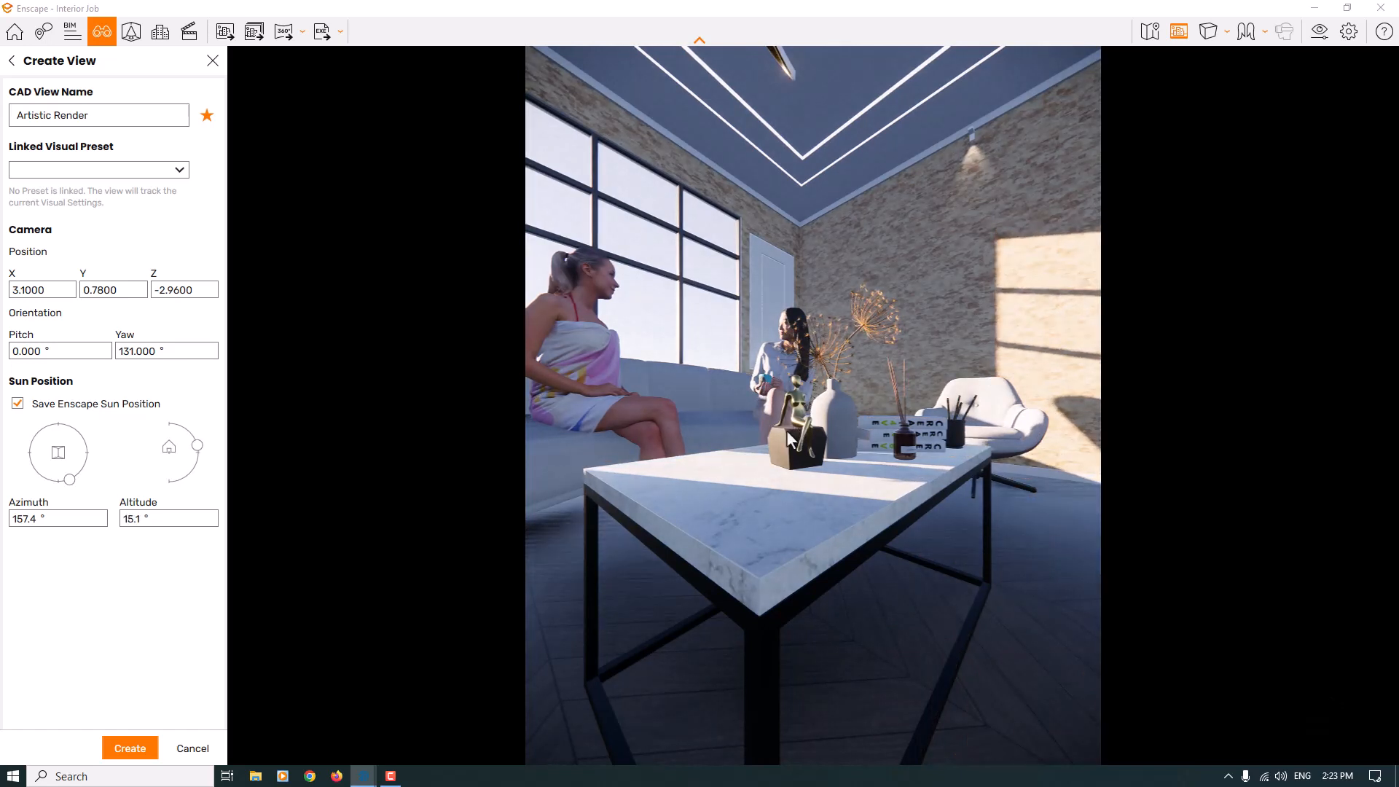
pyautogui.doubleClick(43, 524)
pyautogui.write('15')
pyautogui.doubleClick(141, 521)
pyautogui.write('15')
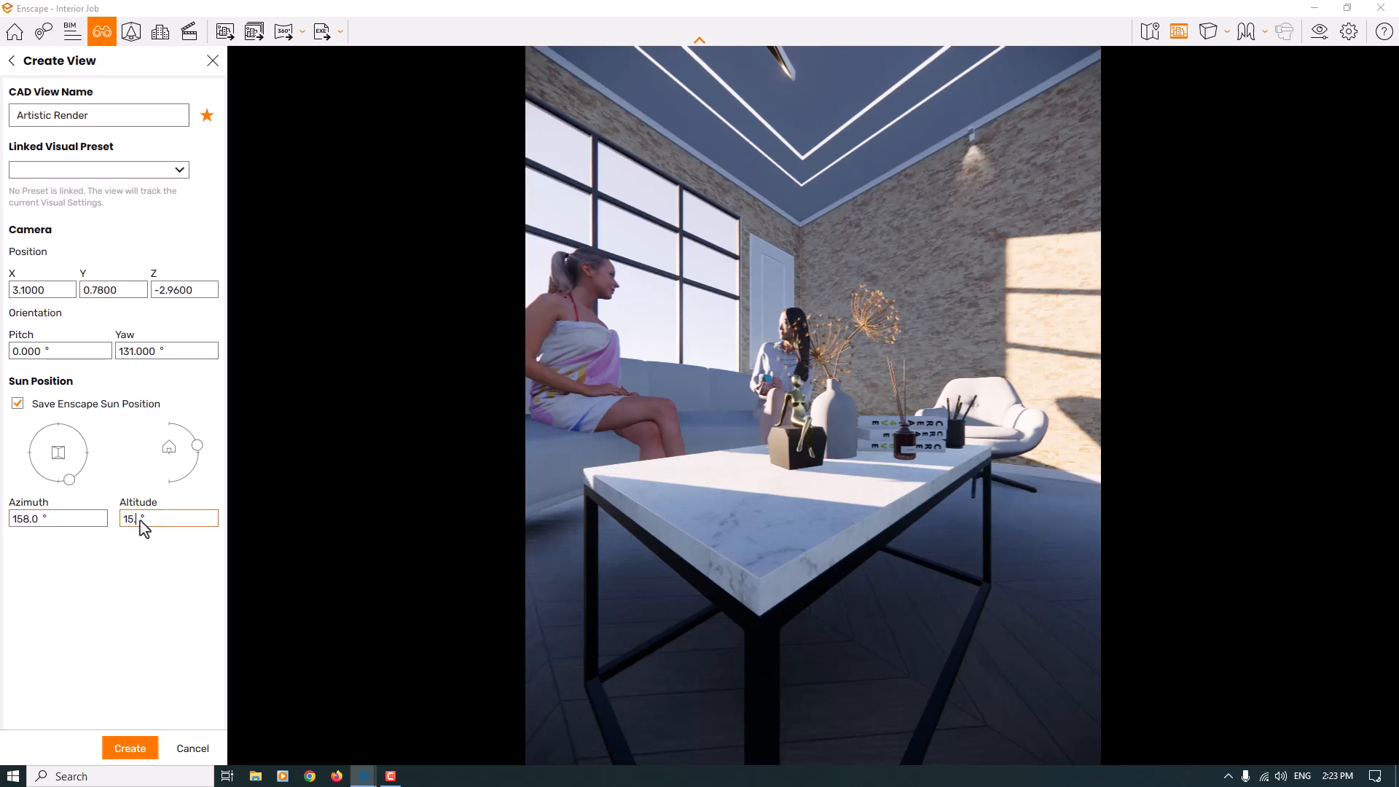
pyautogui.write('.1')
# - Create the view, activate Artistic Render from the saved views and close the view management
pyautogui.click(132, 751)
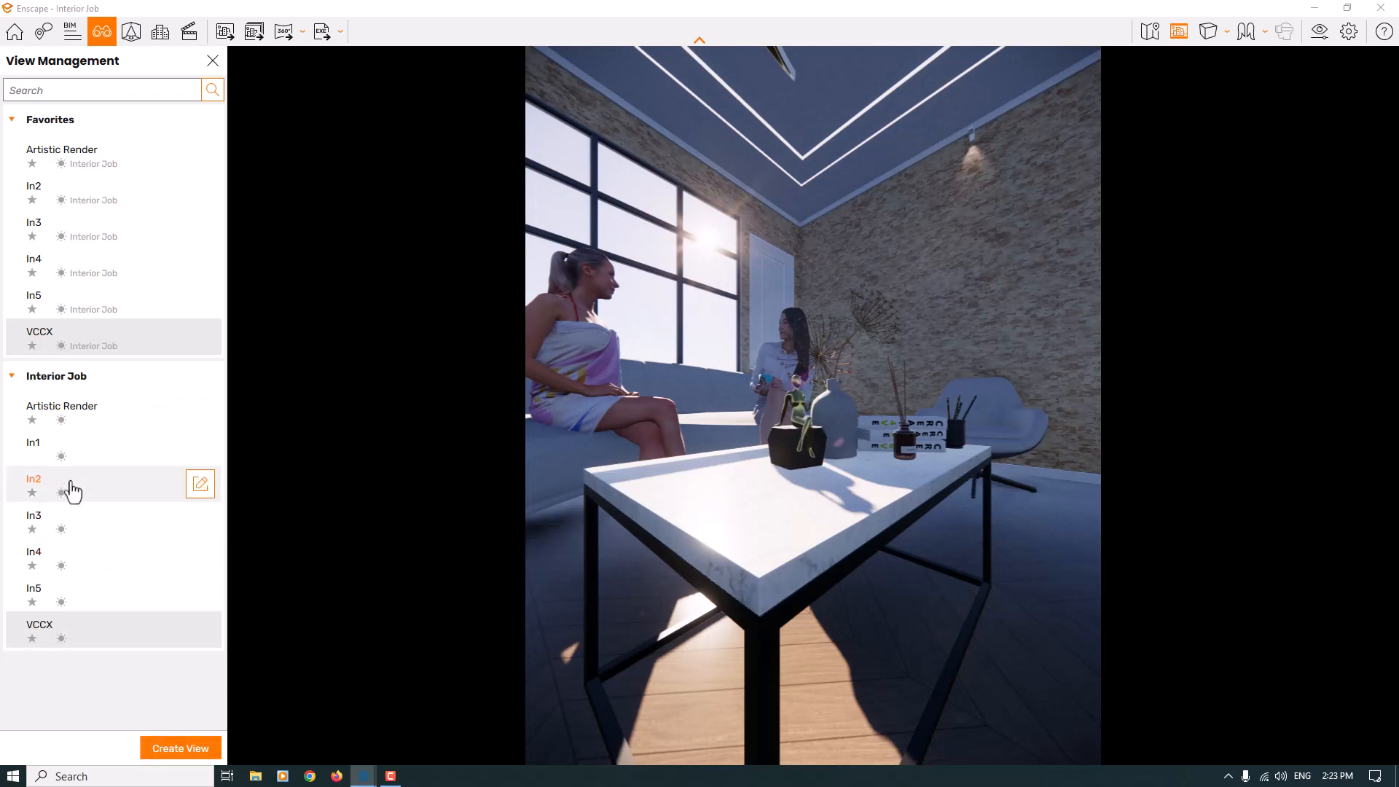
pyautogui.click(70, 411)
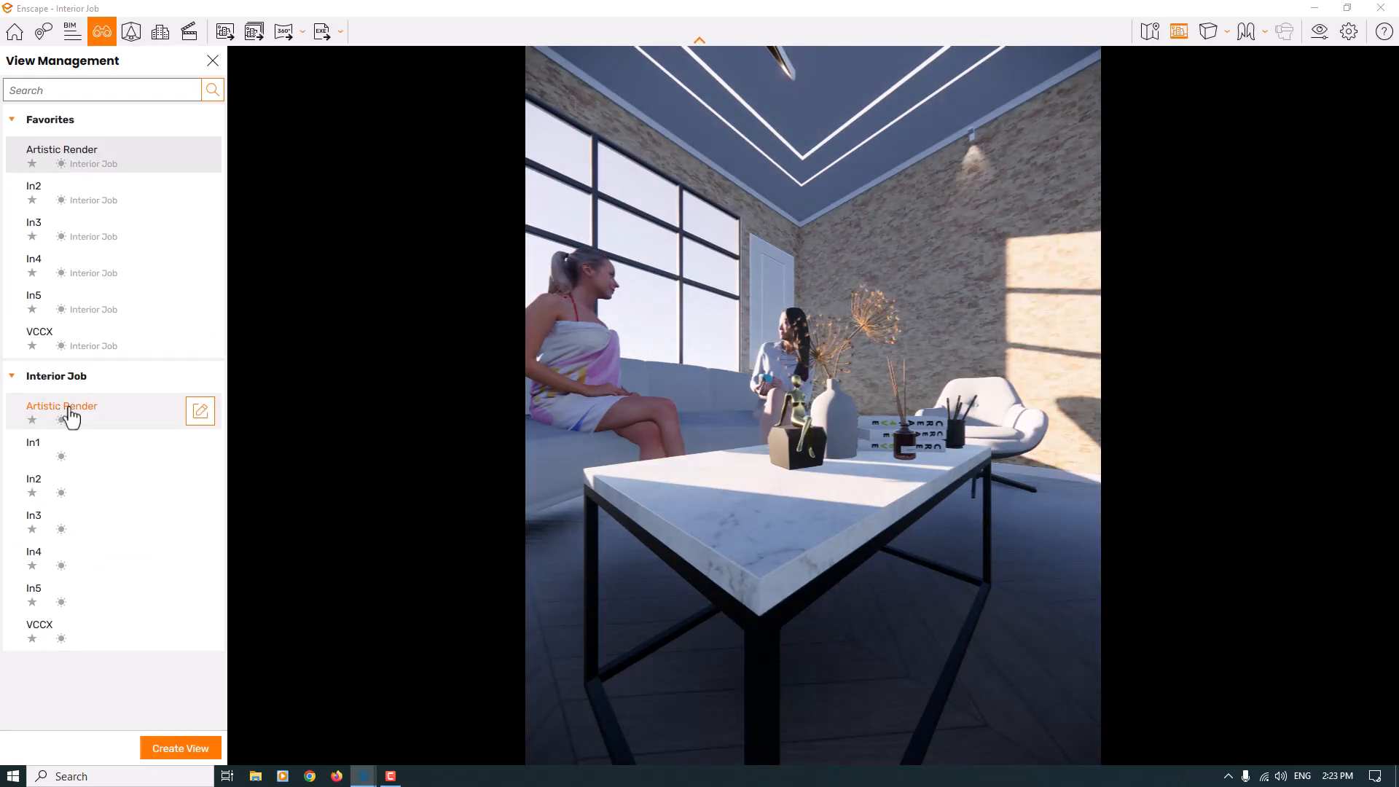
pyautogui.click(213, 61)
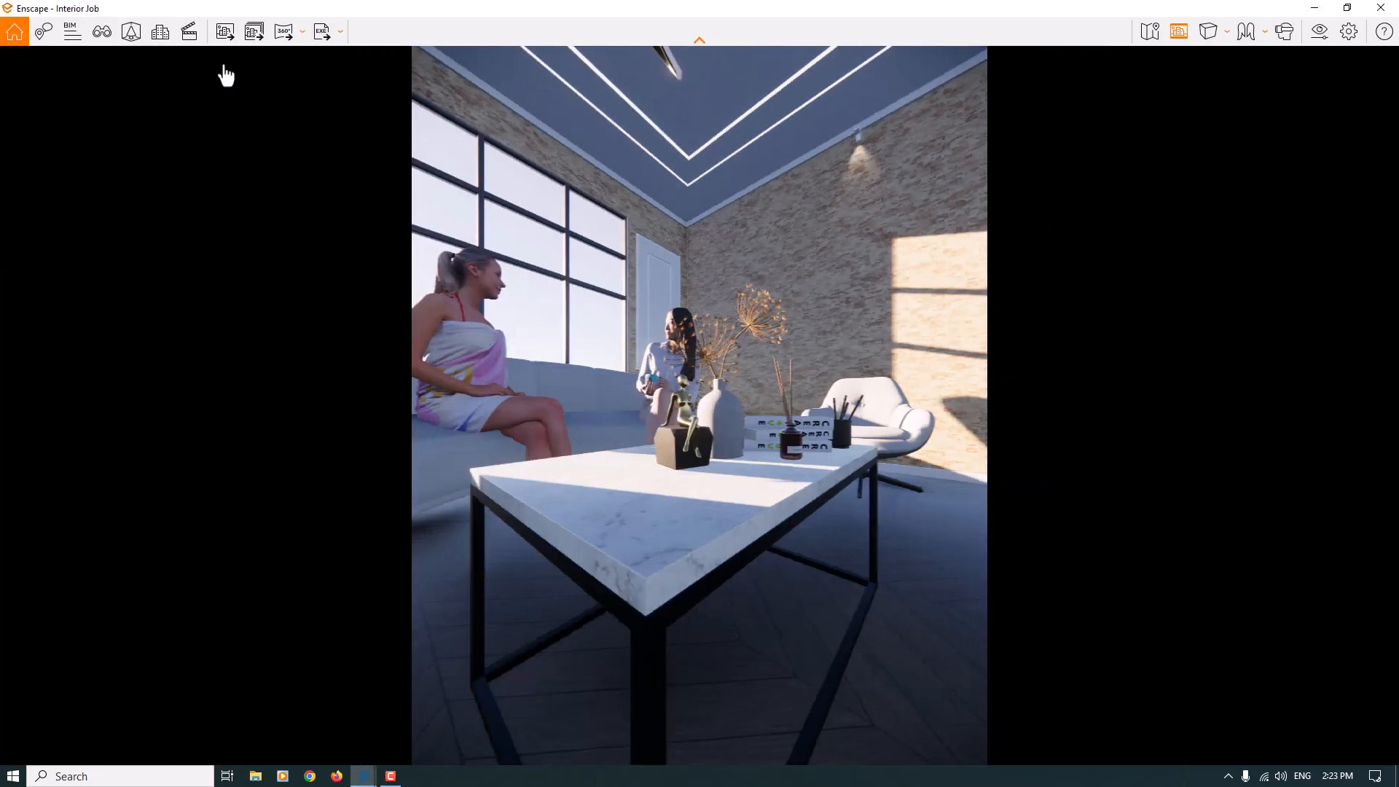
# - Raise the rendering quality to High in the visual settings, keeping the settings window clear of the rendered image
pyautogui.click(1327, 42)
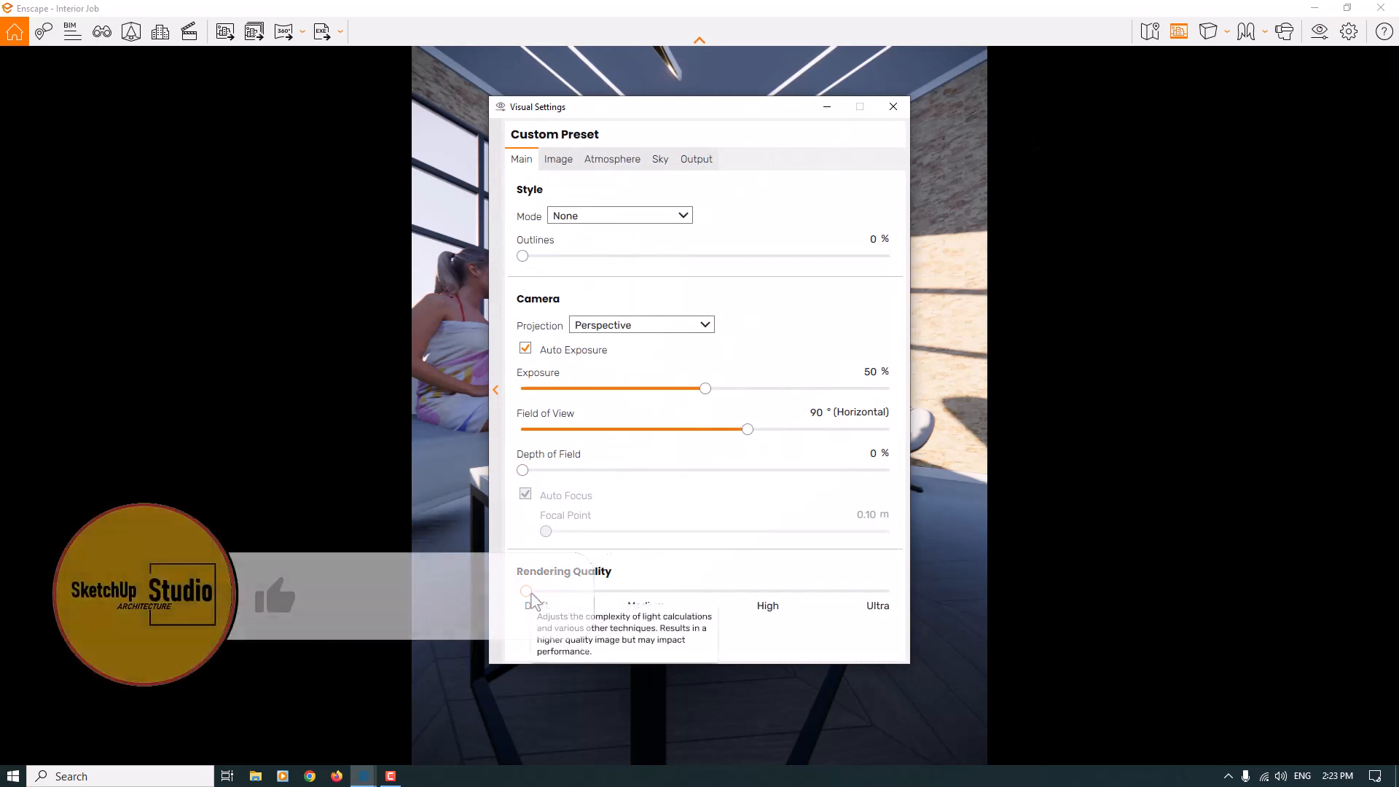
pyautogui.moveTo(532, 600); pyautogui.dragTo(742, 617)
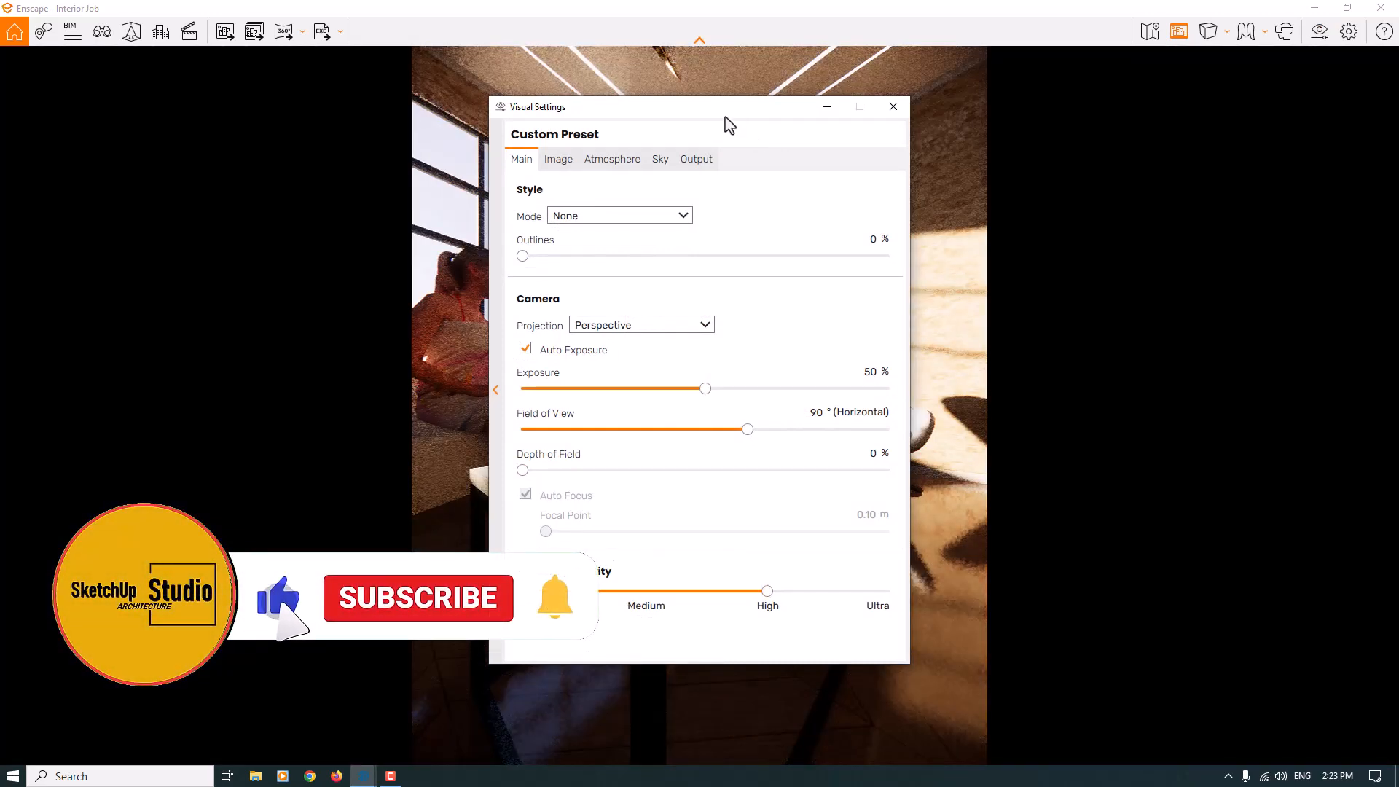
pyautogui.moveTo(717, 111); pyautogui.dragTo(244, 95)
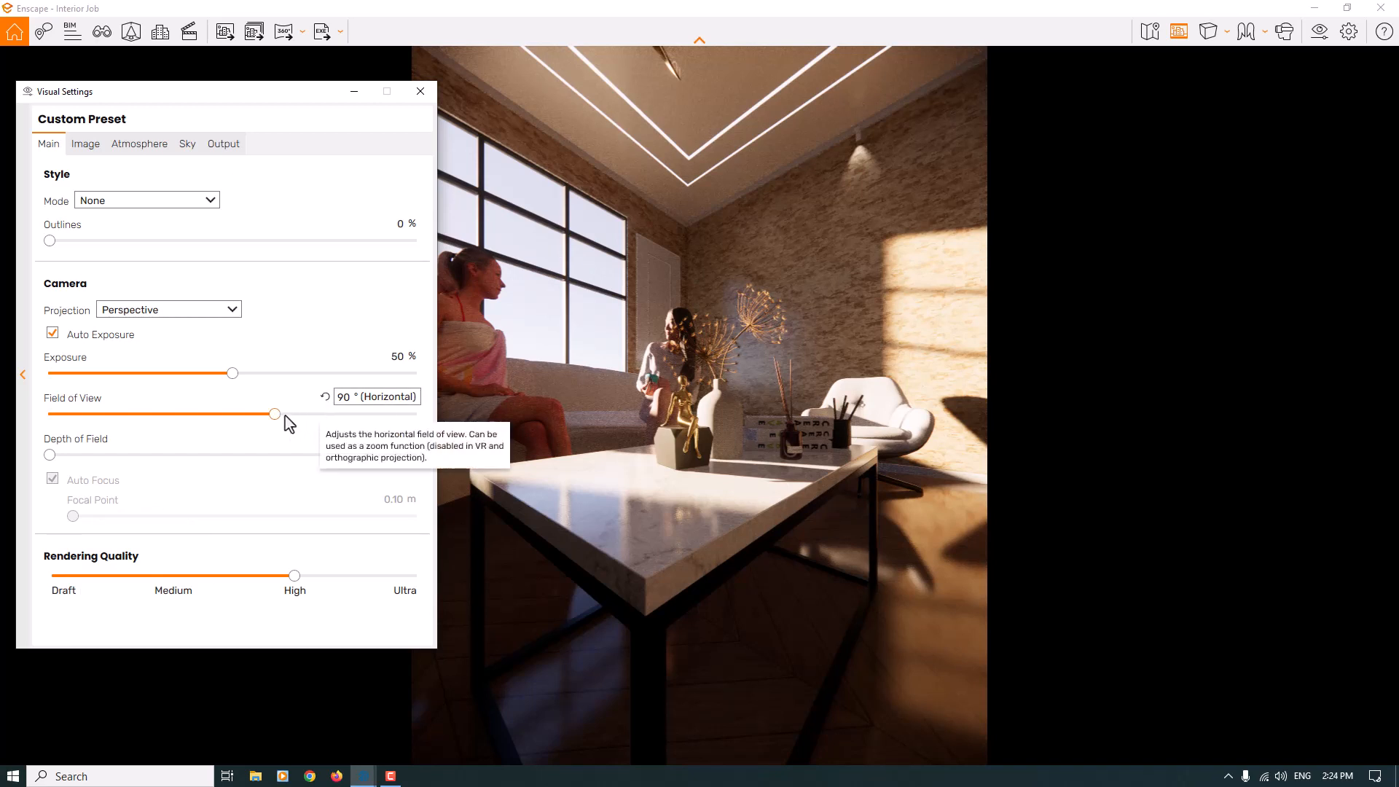
# - Narrow the camera's horizontal field of view to 32° and turn the camera to bring the gold figurine to the centre
pyautogui.moveTo(274, 415); pyautogui.dragTo(113, 423)
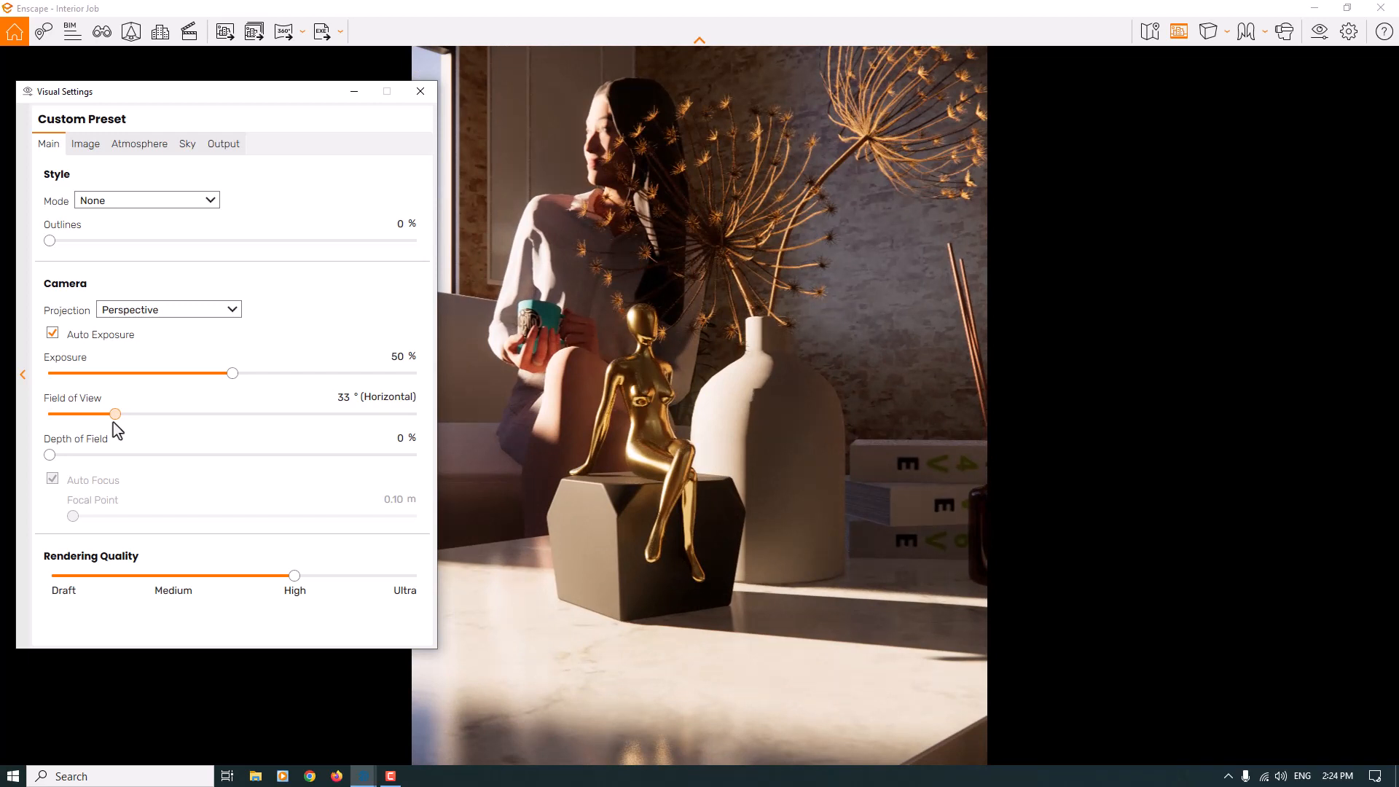
pyautogui.moveTo(113, 423); pyautogui.dragTo(113, 423)
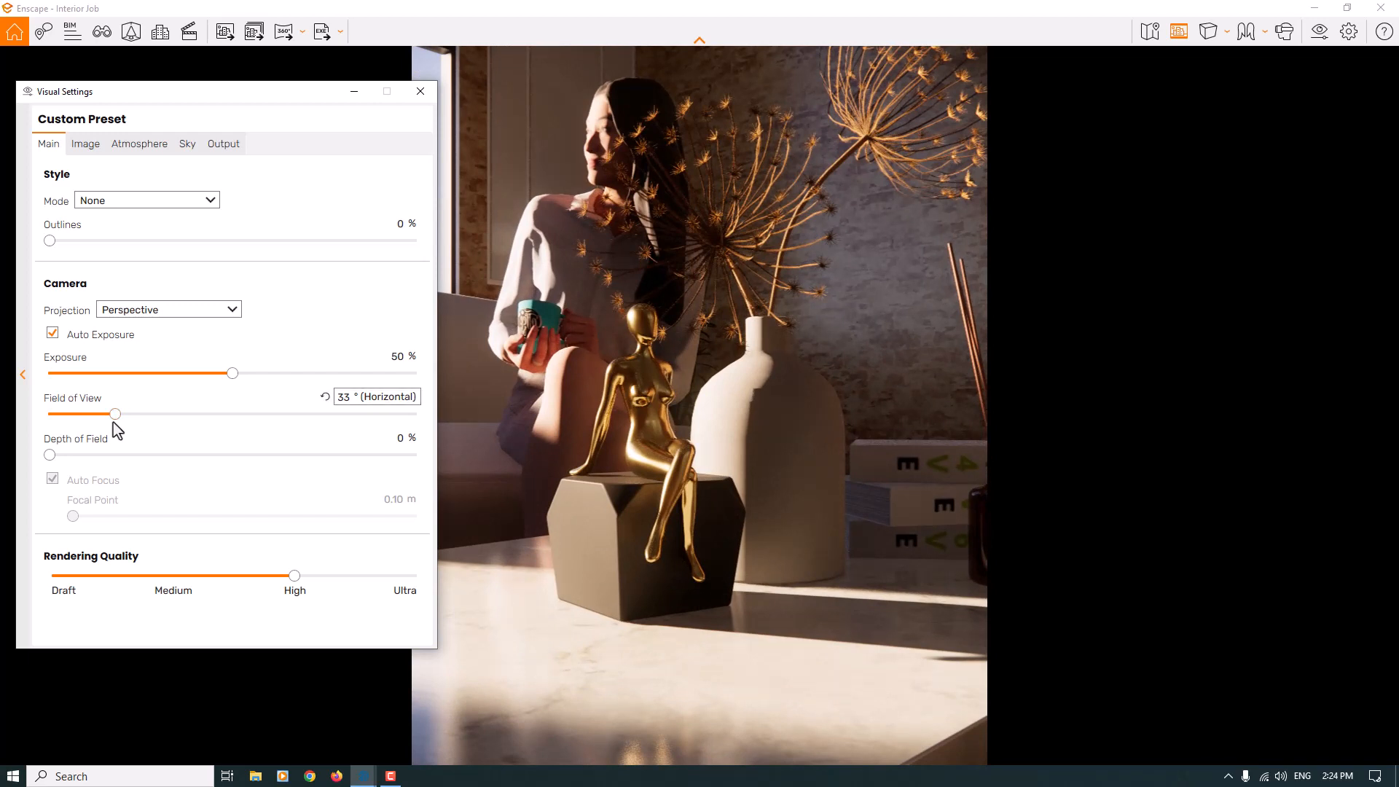
pyautogui.click(341, 399)
pyautogui.press('BackSpace')
pyautogui.write('2')
pyautogui.press('Return')
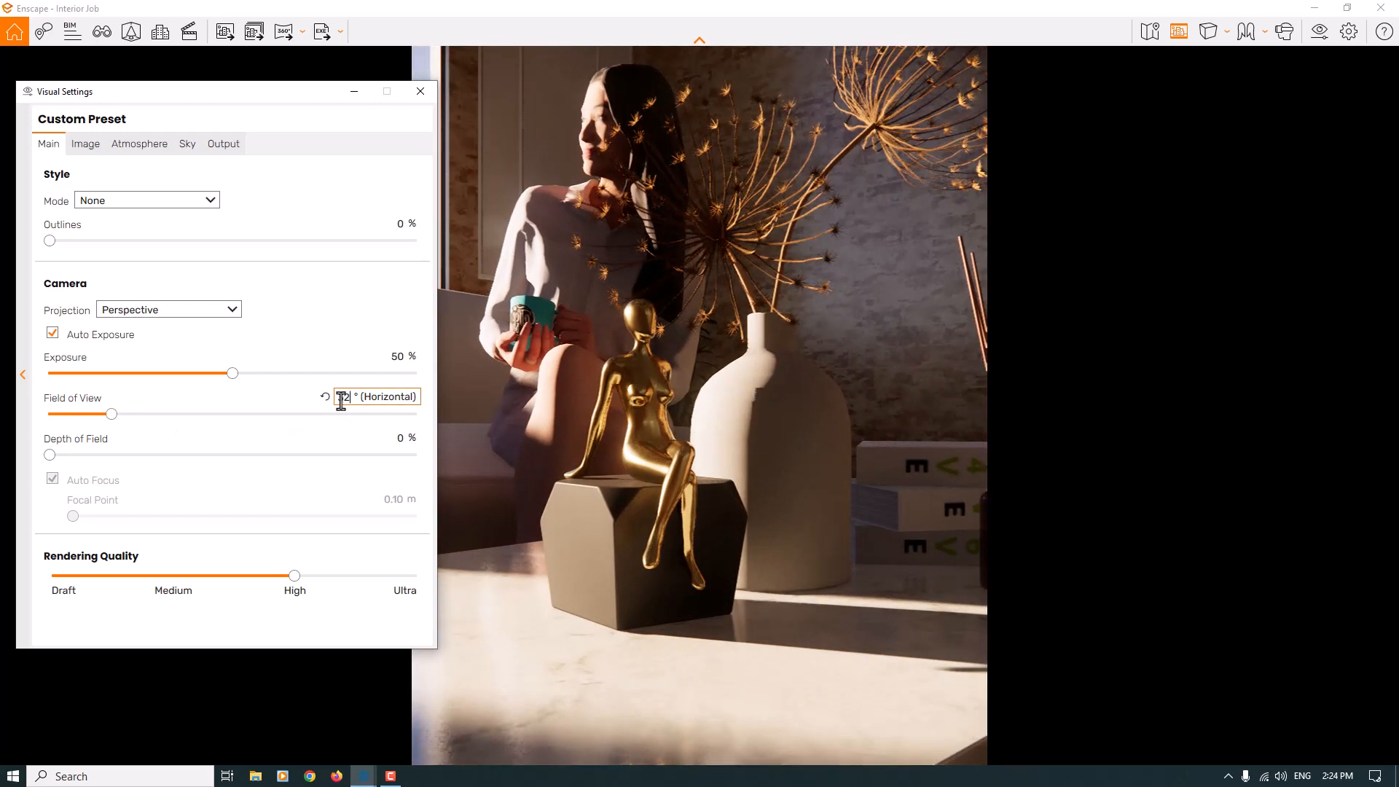
pyautogui.moveTo(813, 357); pyautogui.dragTo(758, 357)
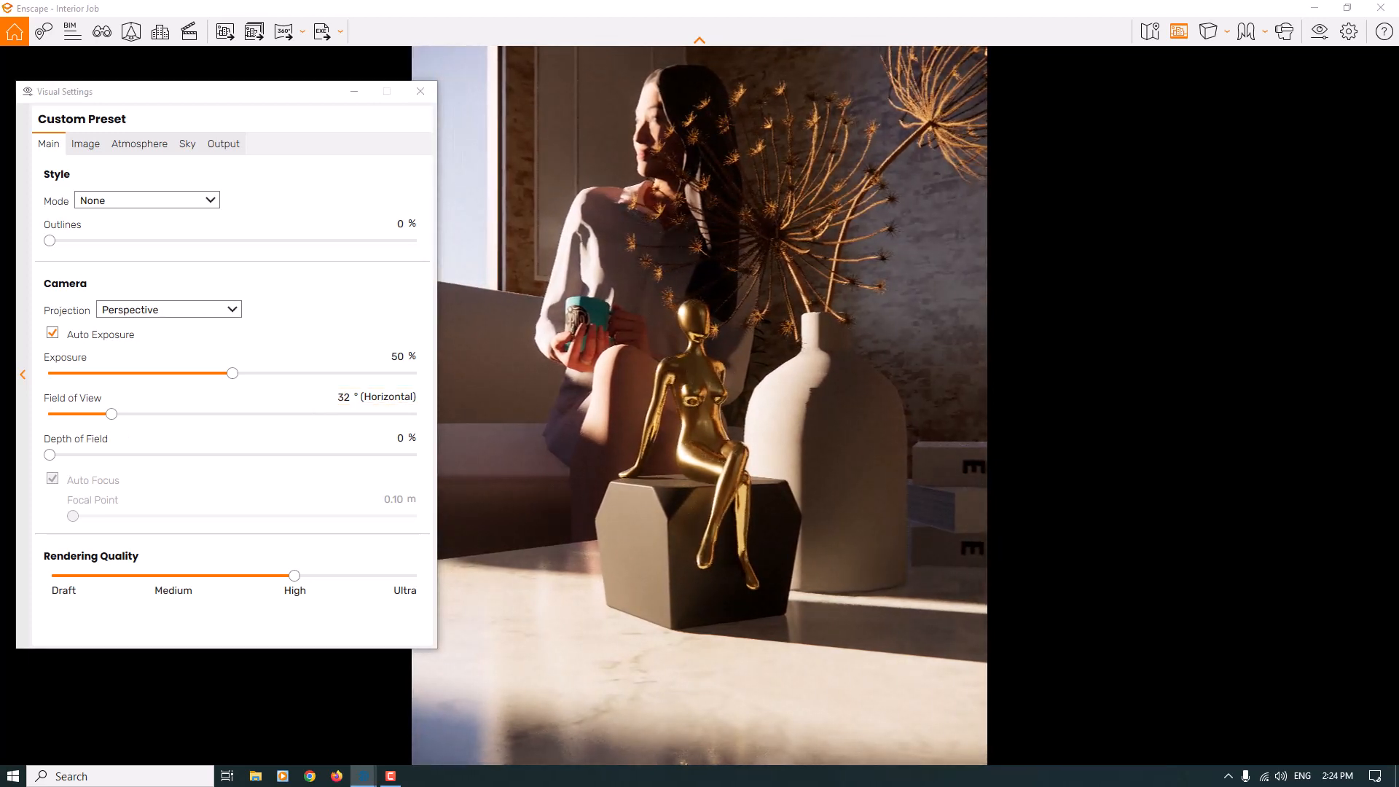
# - Set the camera exposure to 62% and enable Auto Contrast in the image corrections
pyautogui.doubleClick(400, 357)
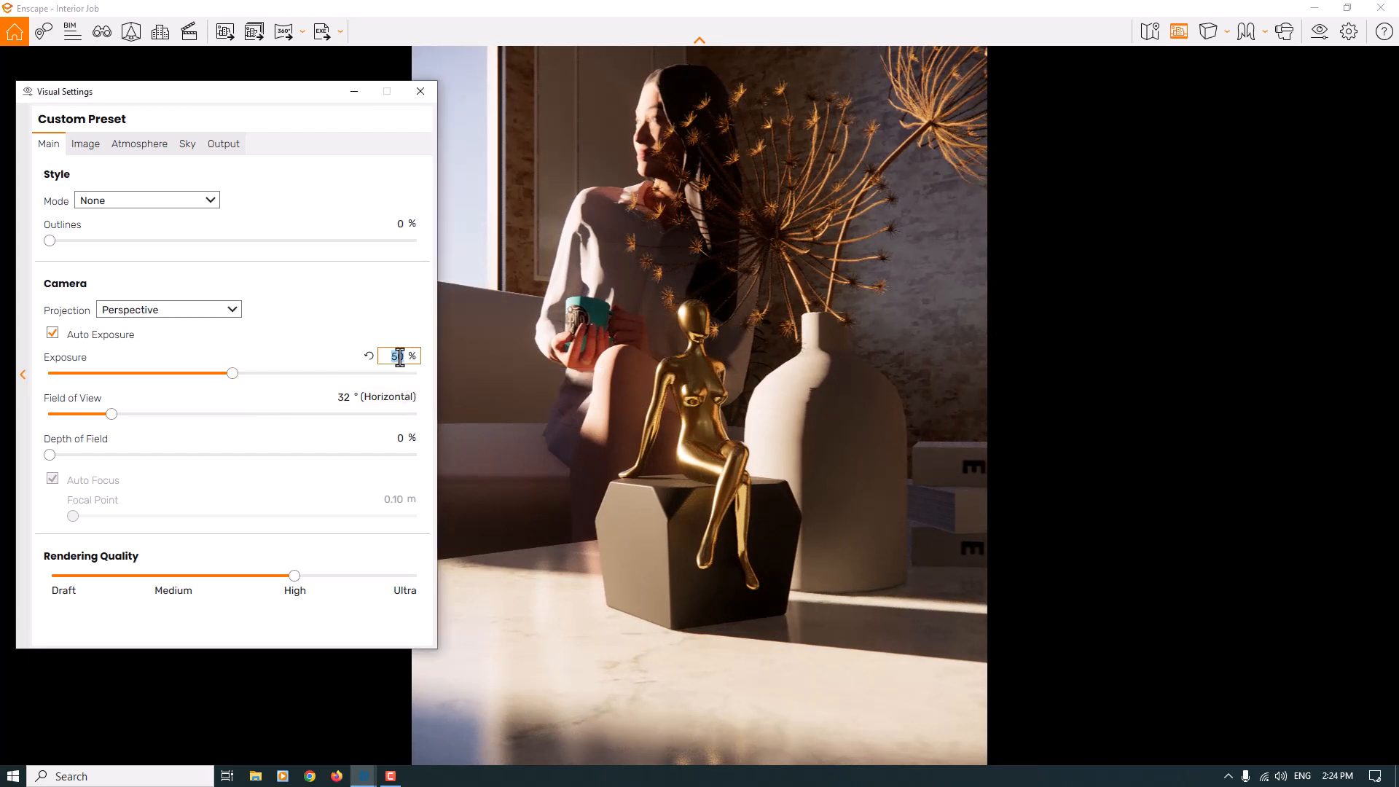
pyautogui.write('62')
pyautogui.press('Return')
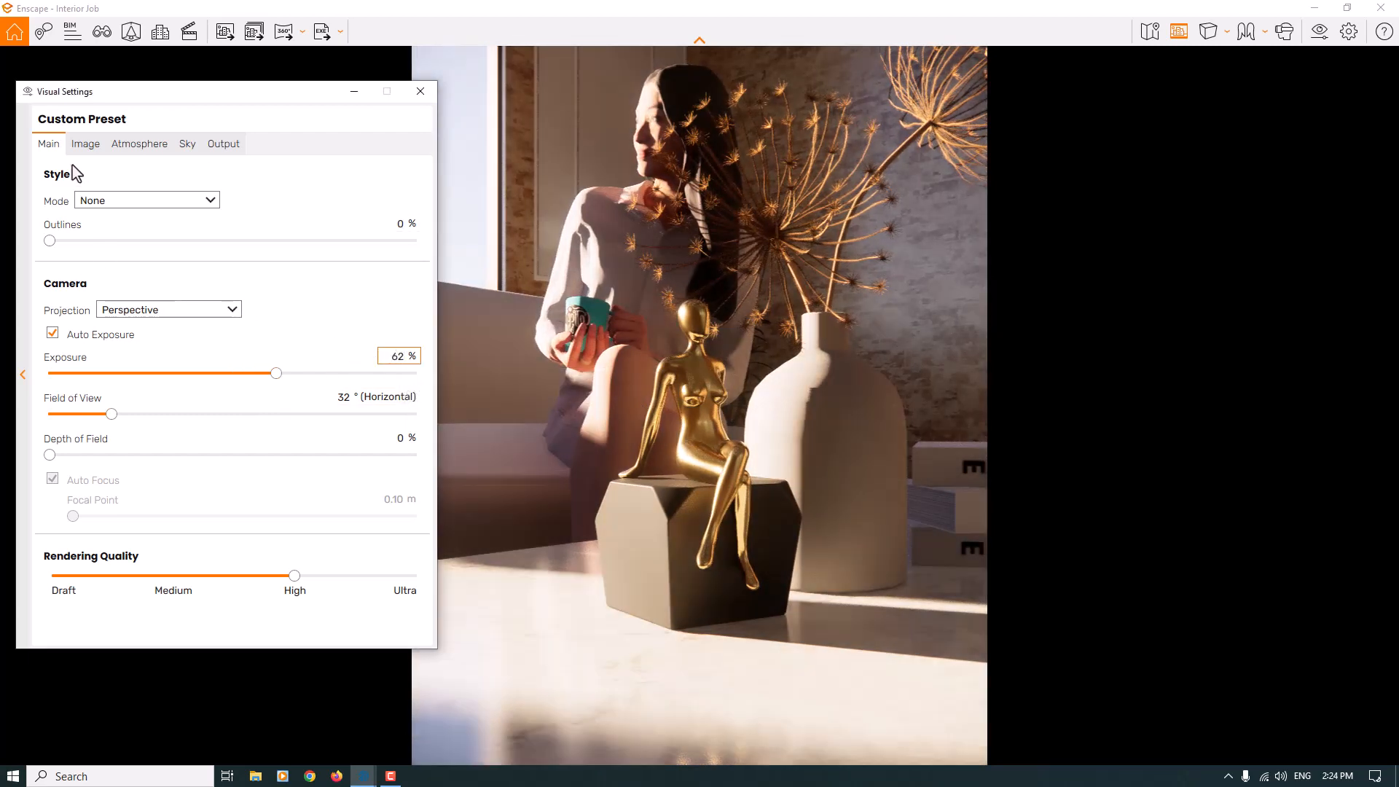
pyautogui.click(80, 144)
pyautogui.click(71, 204)
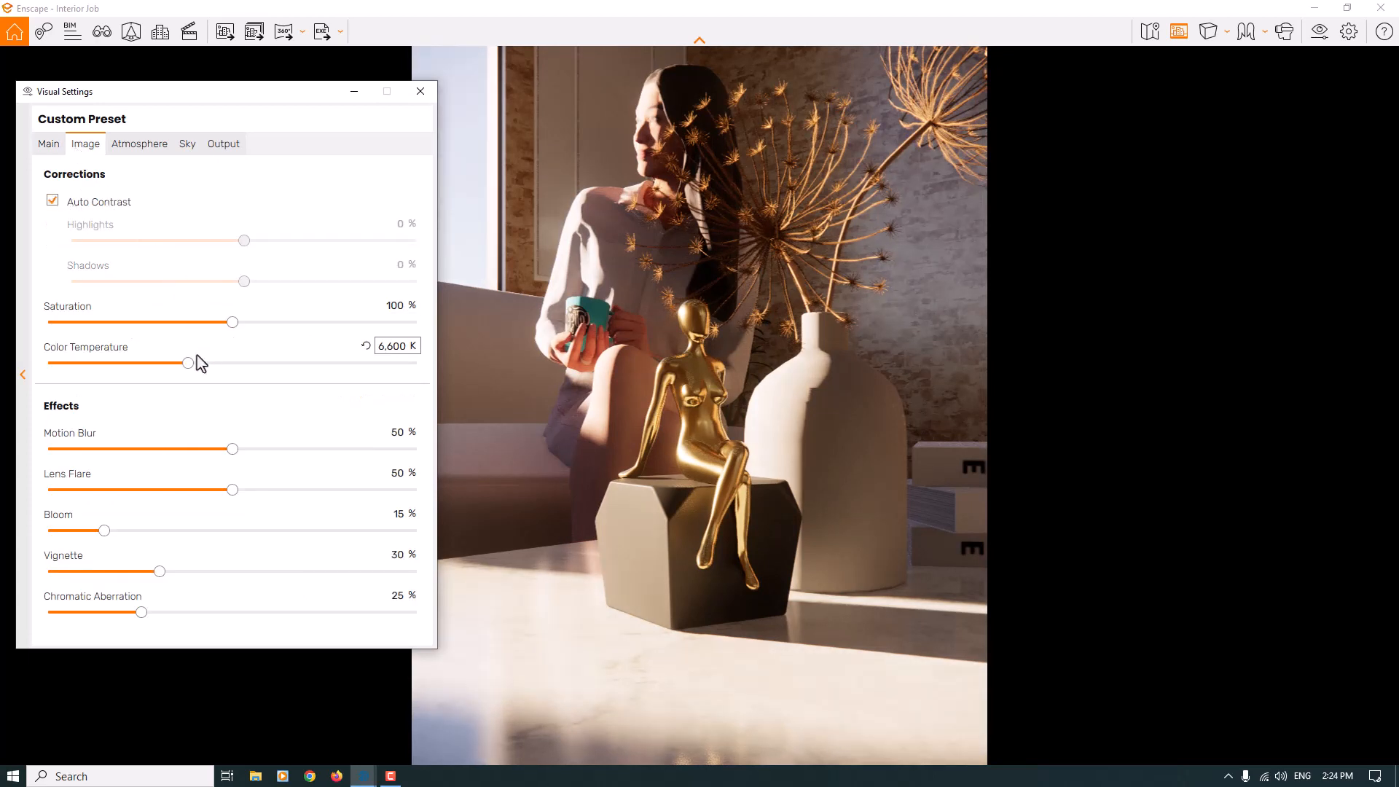
# - Warm the image with a color temperature of 4,400 K and set the motion blur to 0%
pyautogui.moveTo(188, 363); pyautogui.dragTo(126, 363)
pyautogui.click(394, 347)
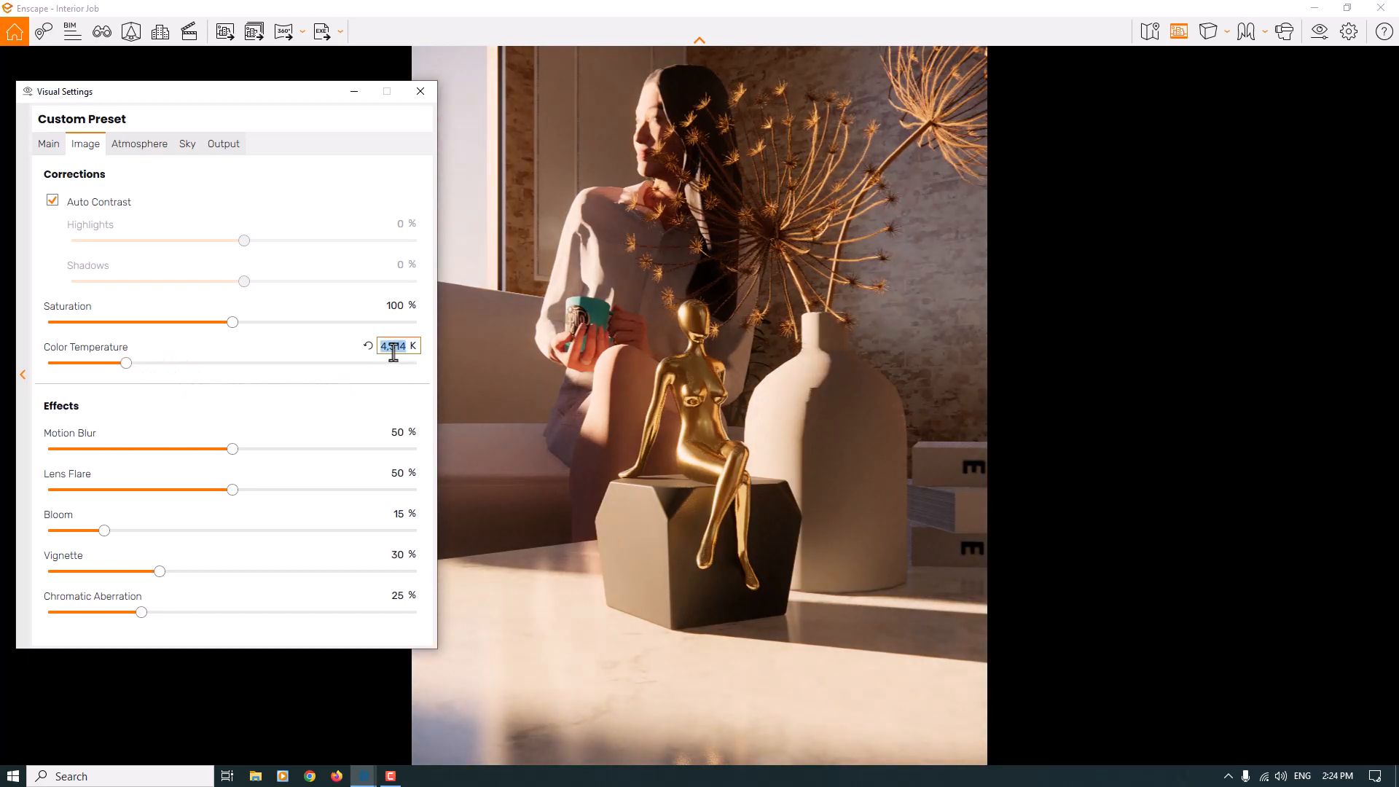
pyautogui.write('4400')
pyautogui.press('Return')
pyautogui.click(396, 433)
pyautogui.write('0')
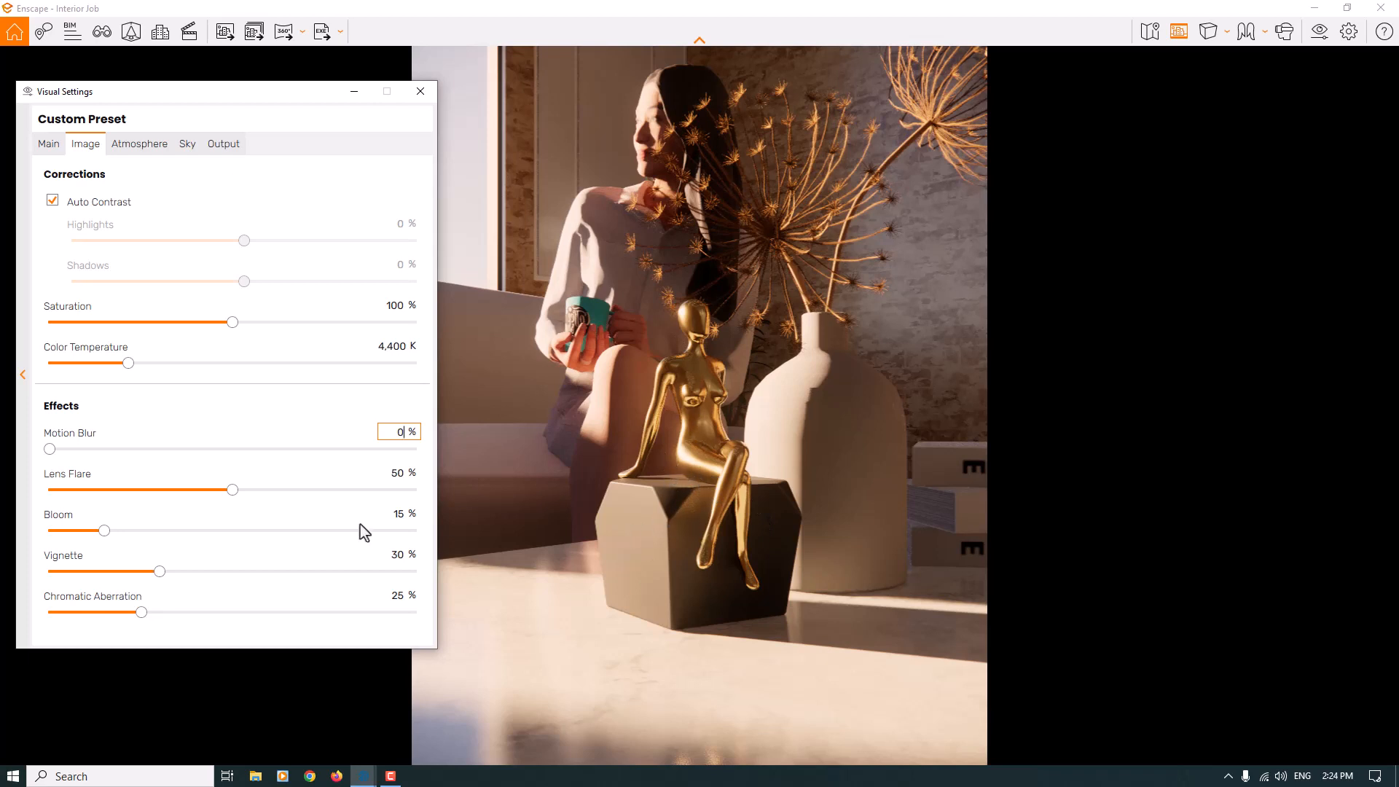
# - Set the bloom effect to 42% and the lens flare to 66%
pyautogui.click(106, 535)
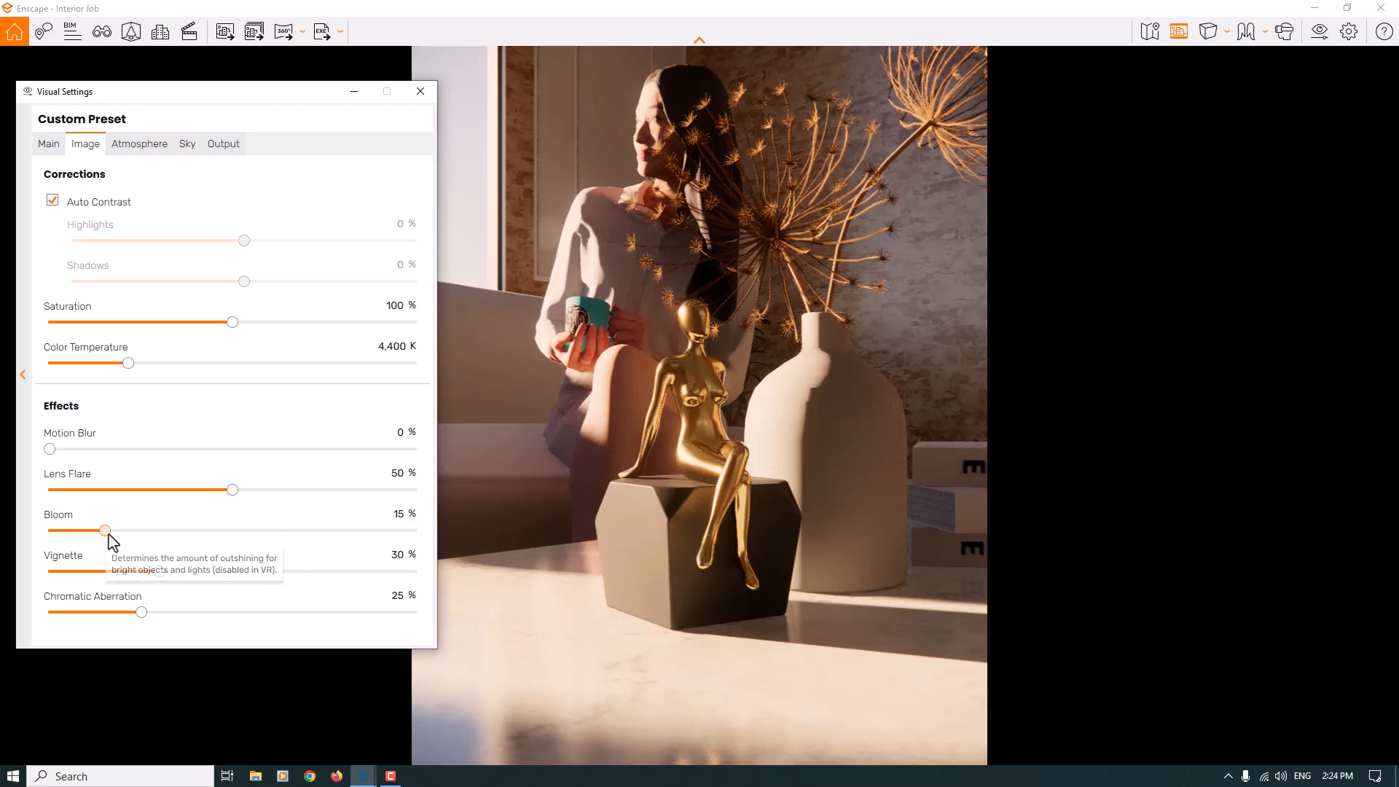
pyautogui.click(184, 536)
pyautogui.click(396, 514)
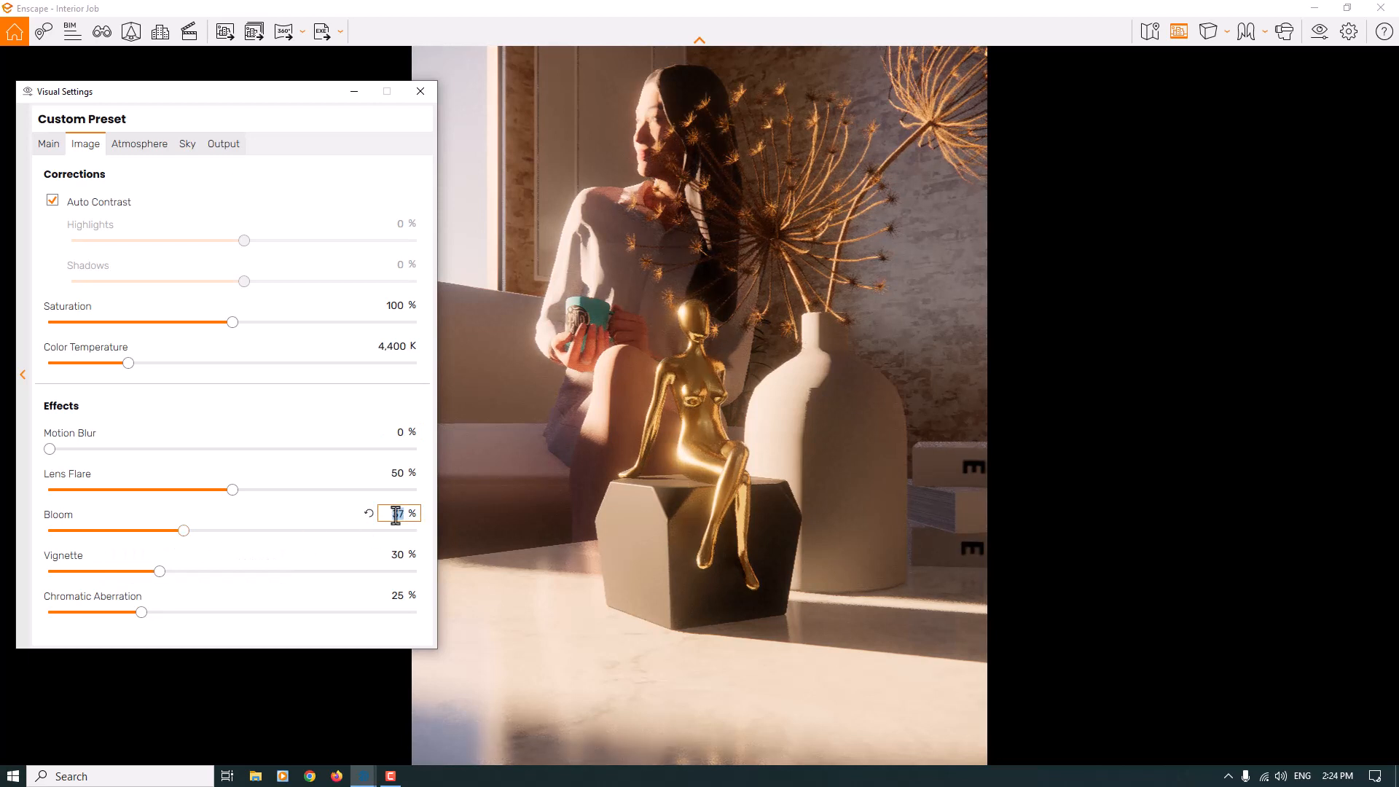
pyautogui.write('42')
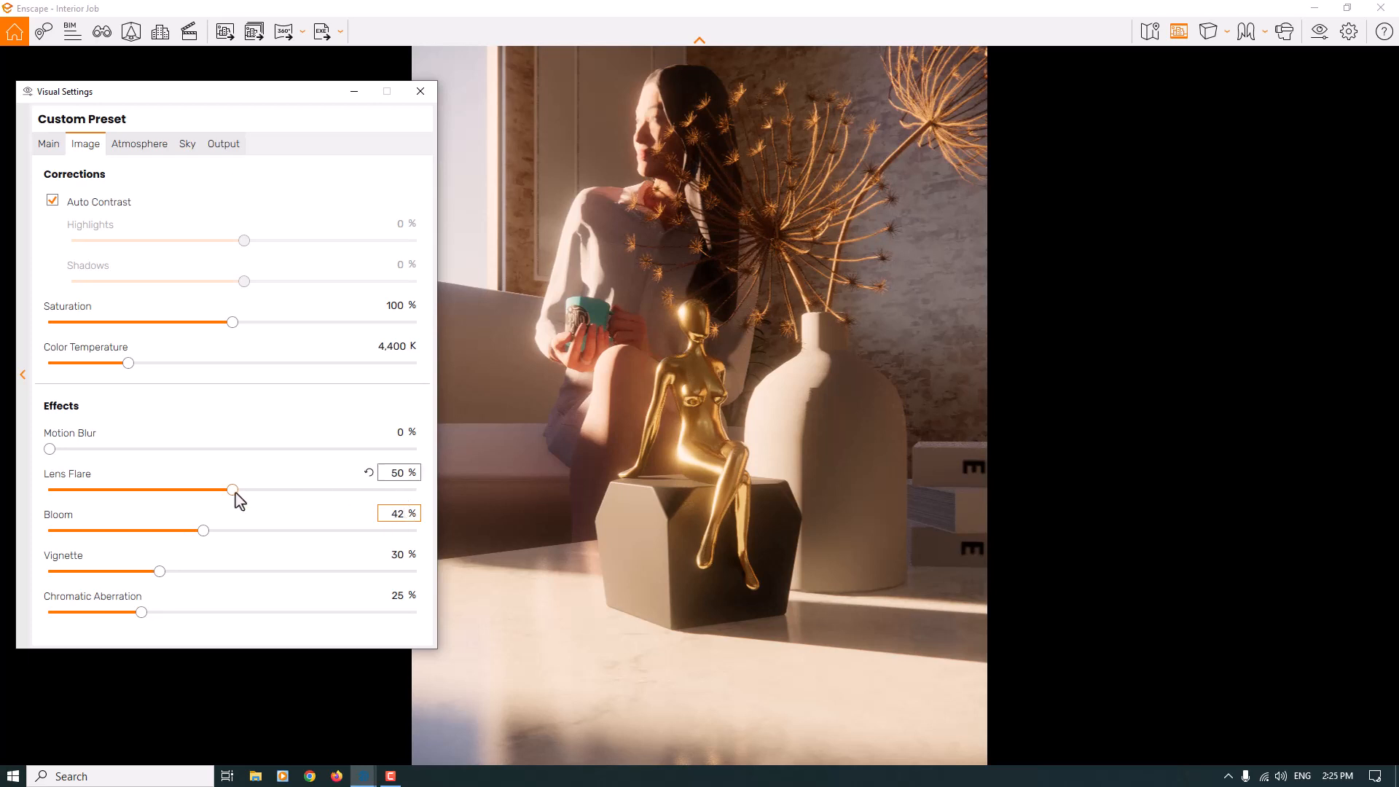
pyautogui.click(395, 473)
pyautogui.write('66')
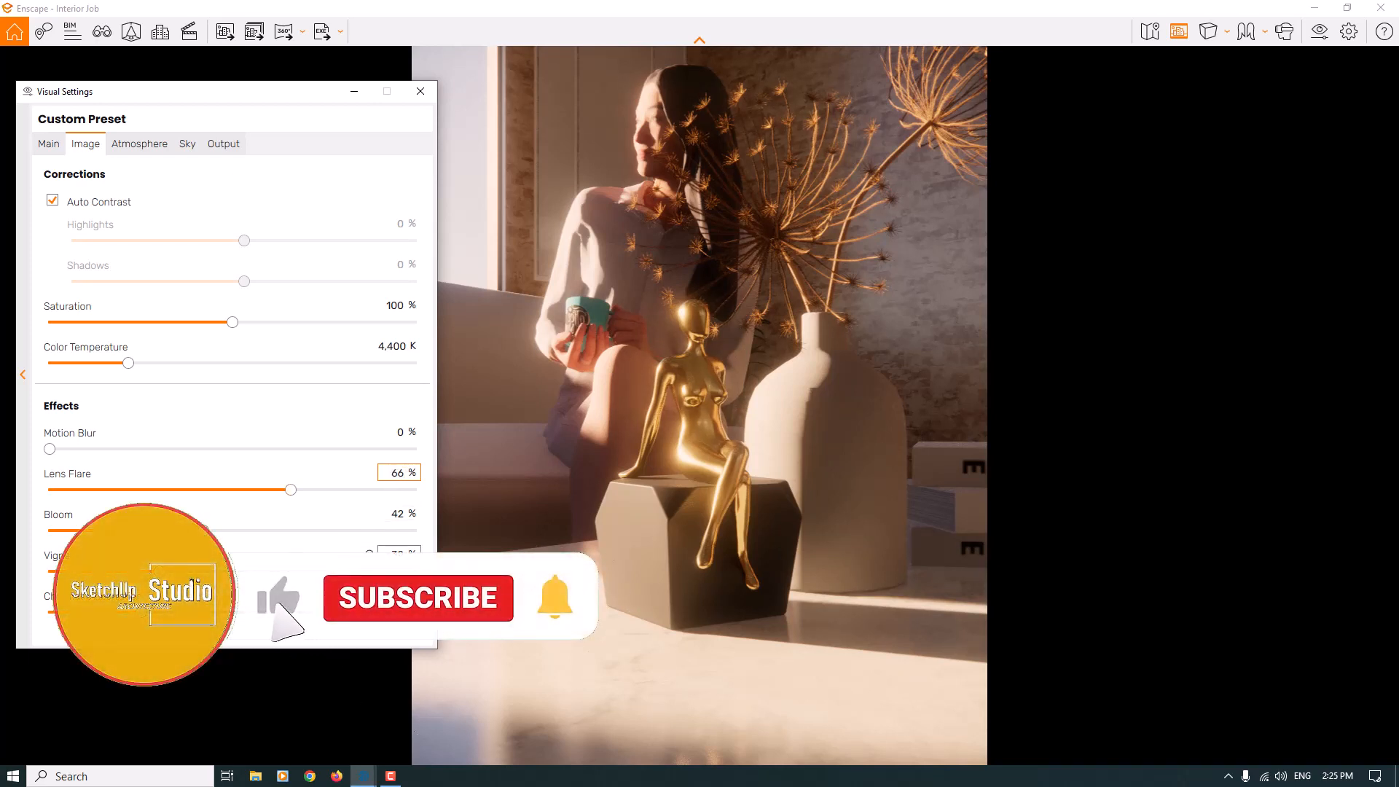
# - Set the vignette effect to 12% and the chromatic aberration to 36%
pyautogui.click(403, 552)
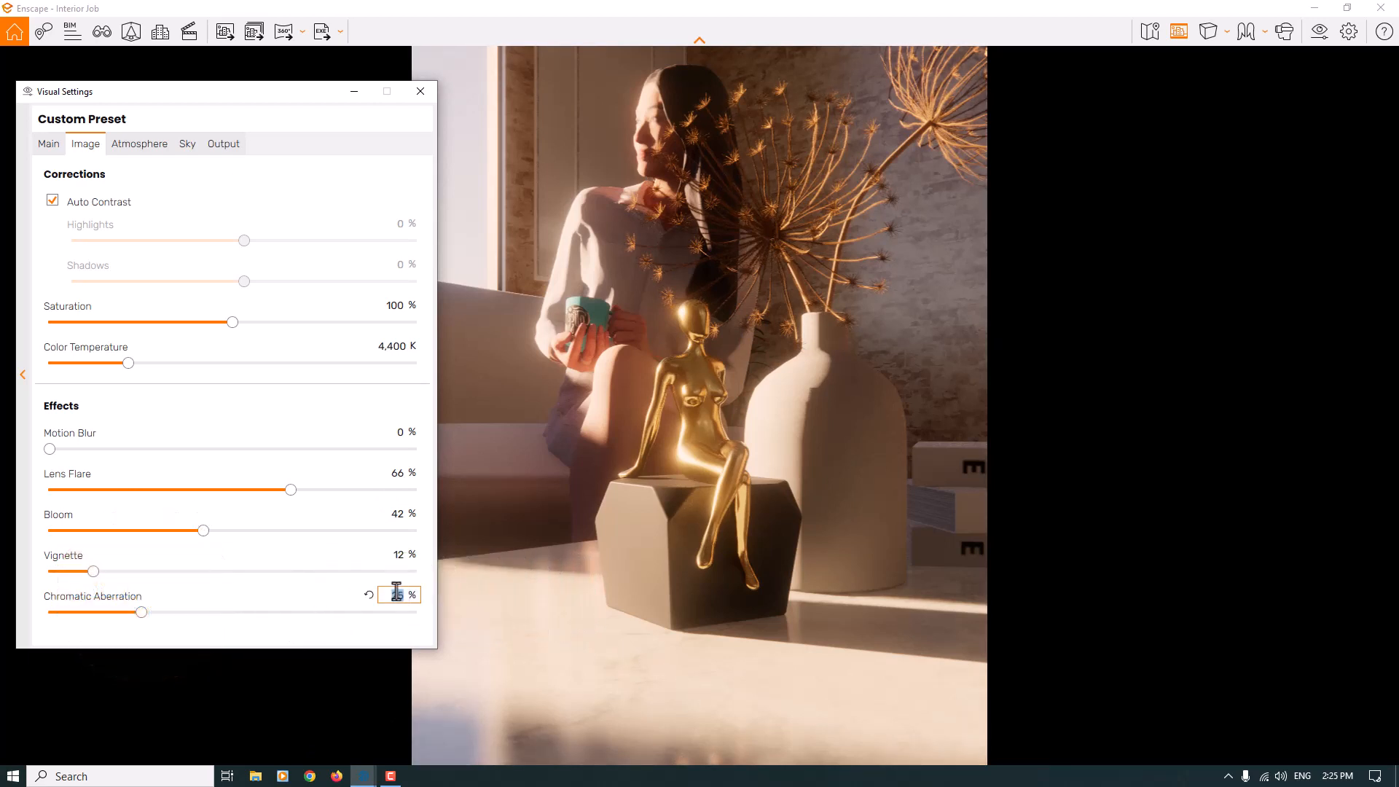
pyautogui.write('36')
# - Try the image saturation at 120% and 69%, and reset it to its default
pyautogui.moveTo(235, 327); pyautogui.dragTo(271, 330)
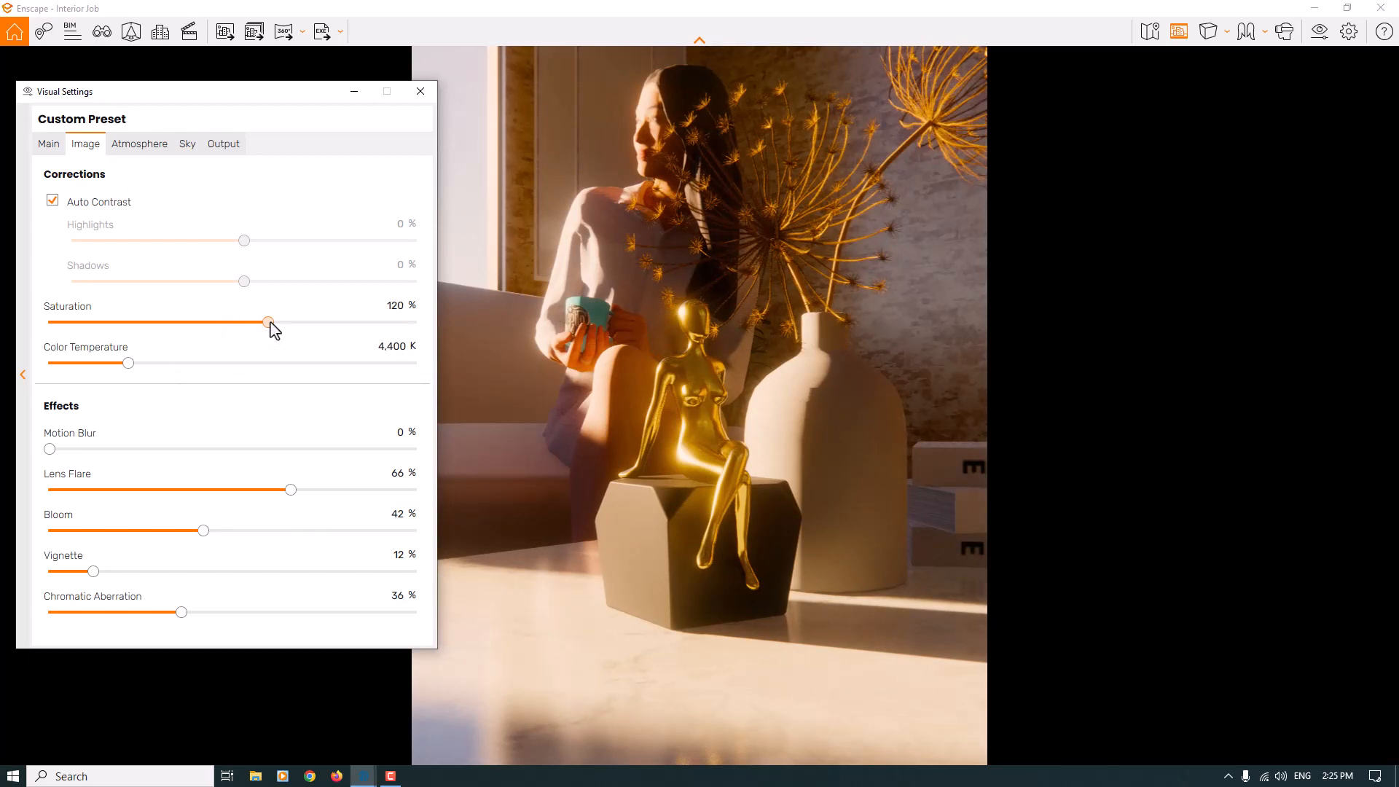
pyautogui.moveTo(271, 330); pyautogui.dragTo(179, 330)
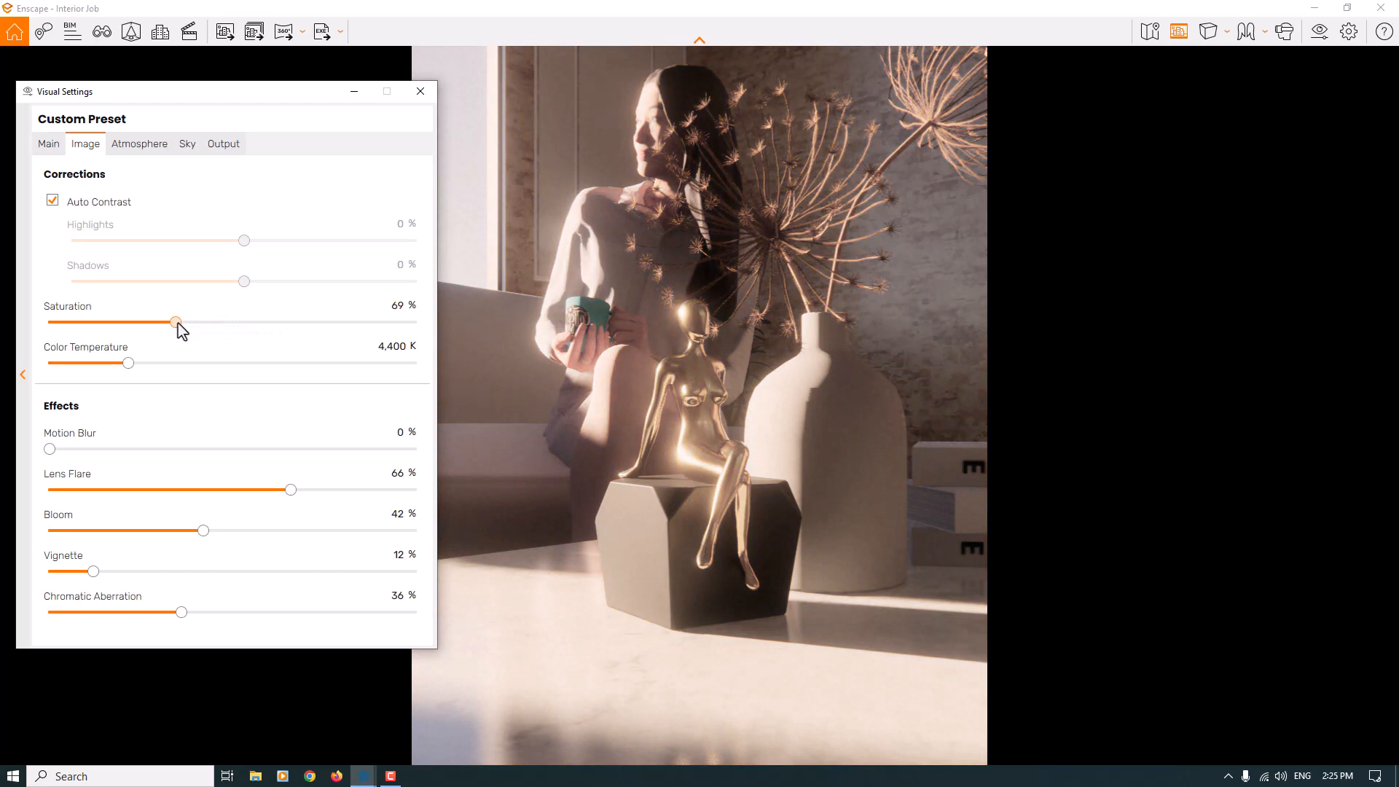
pyautogui.click(368, 307)
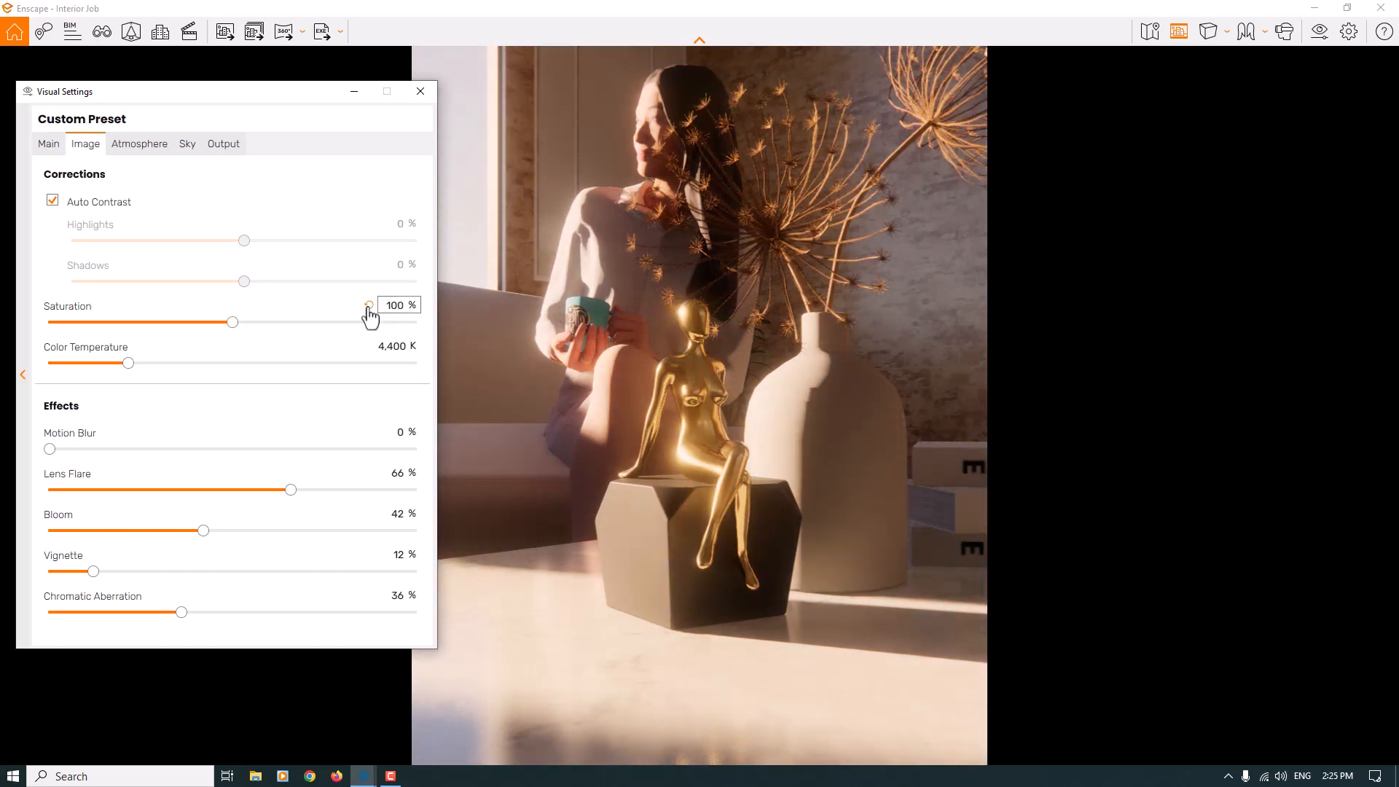
# - Compare very sharp and very soft sun shadows and set the shadow sharpness to 10%
pyautogui.click(142, 148)
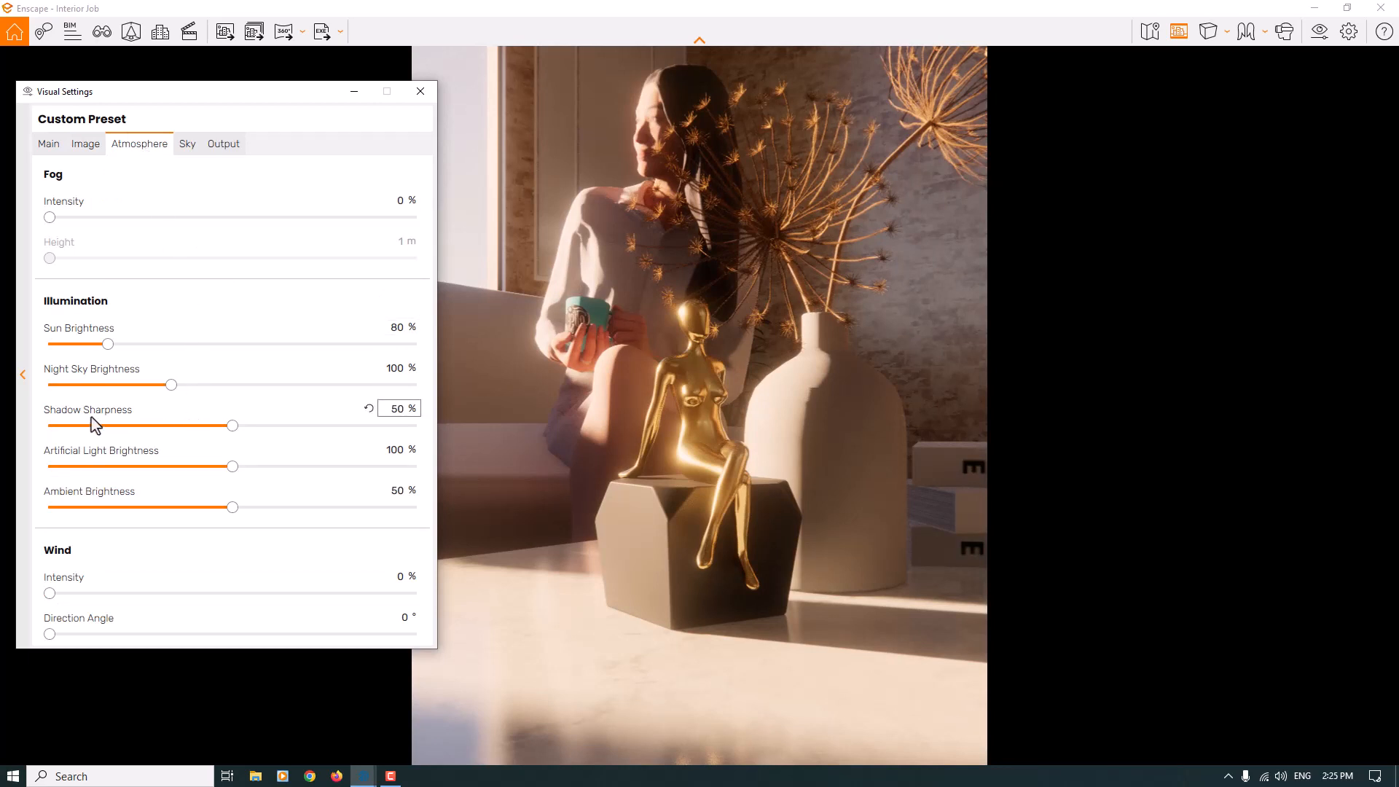
pyautogui.moveTo(234, 427); pyautogui.dragTo(427, 432)
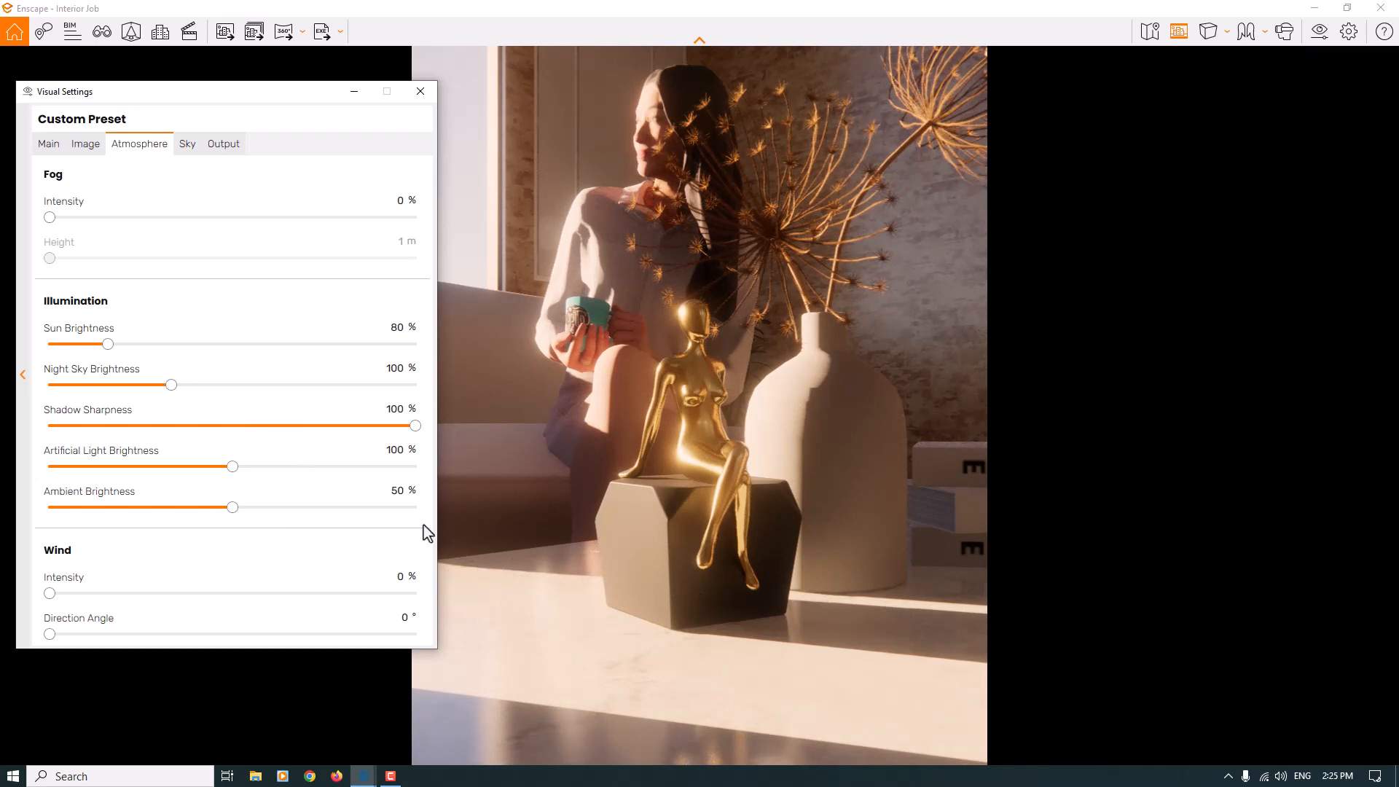
pyautogui.moveTo(415, 426); pyautogui.dragTo(389, 426)
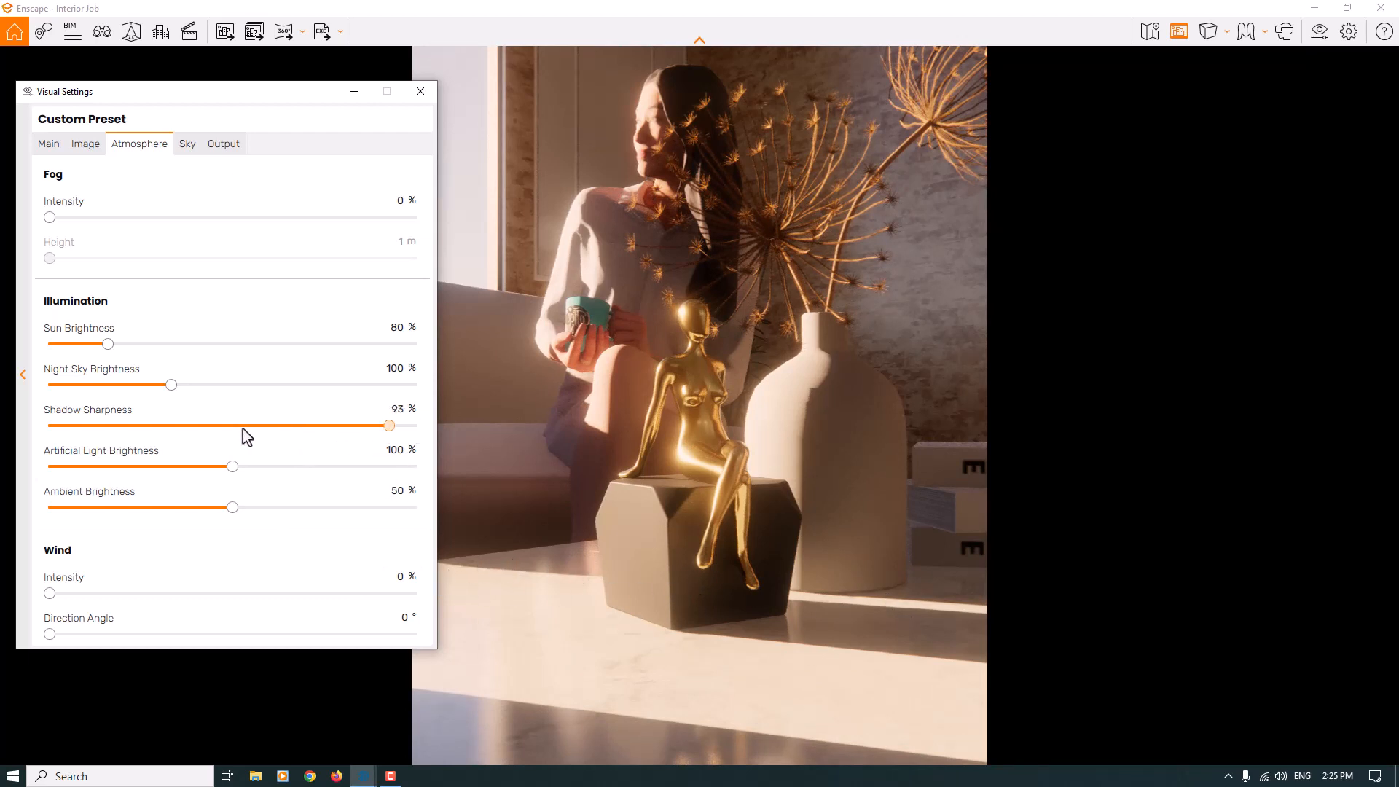
pyautogui.click(43, 430)
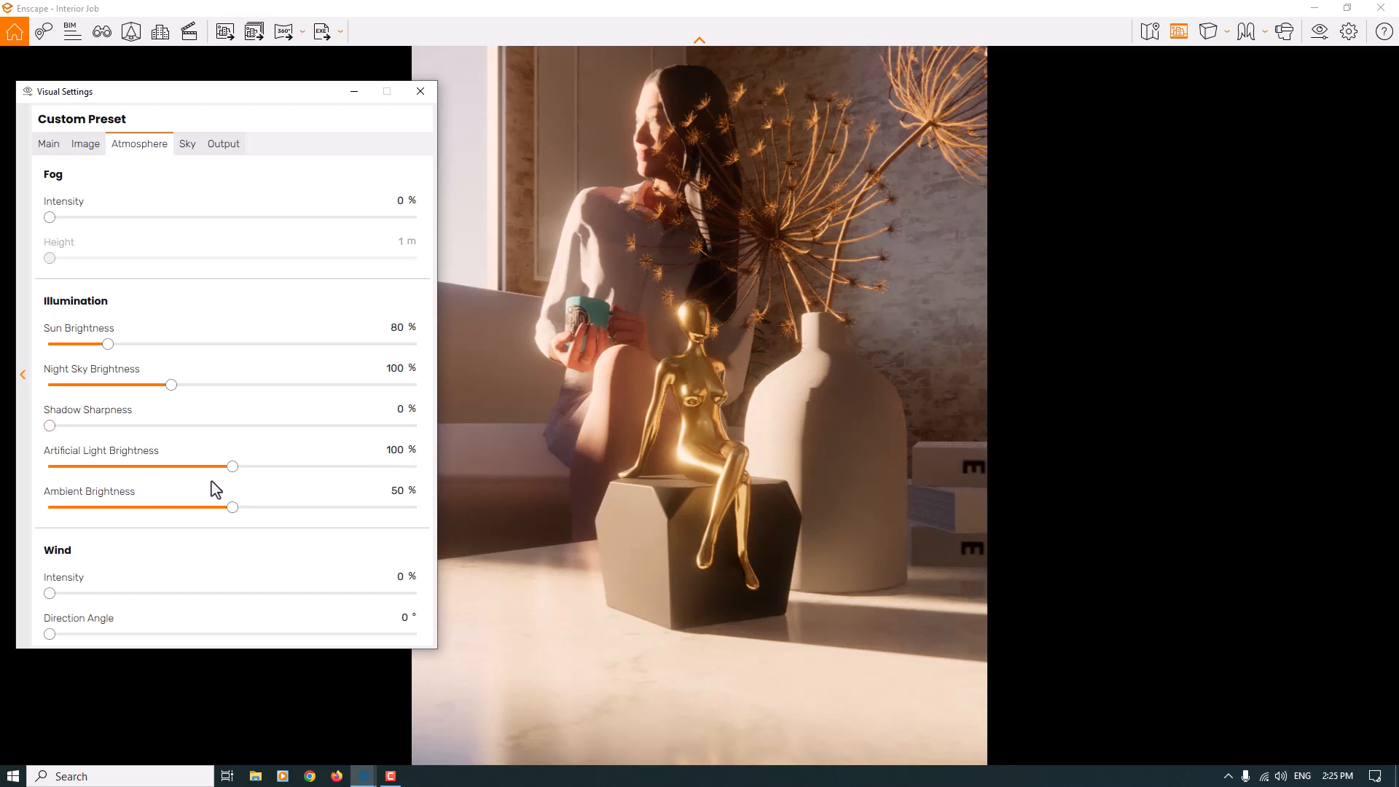
pyautogui.click(403, 416)
pyautogui.write('101')
pyautogui.press('BackSpace')
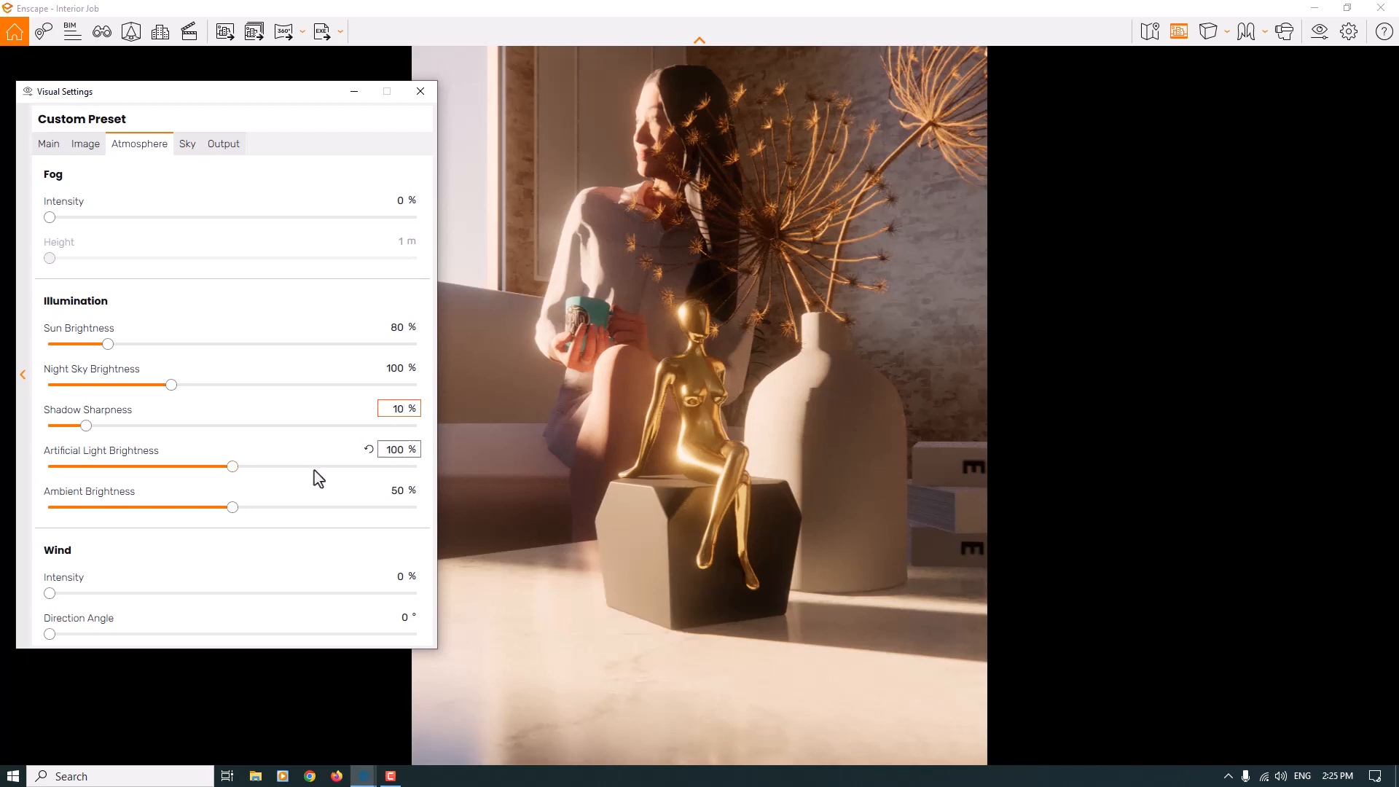
# - Raise the artificial light brightness to 144% in the illumination settings
pyautogui.moveTo(297, 494)
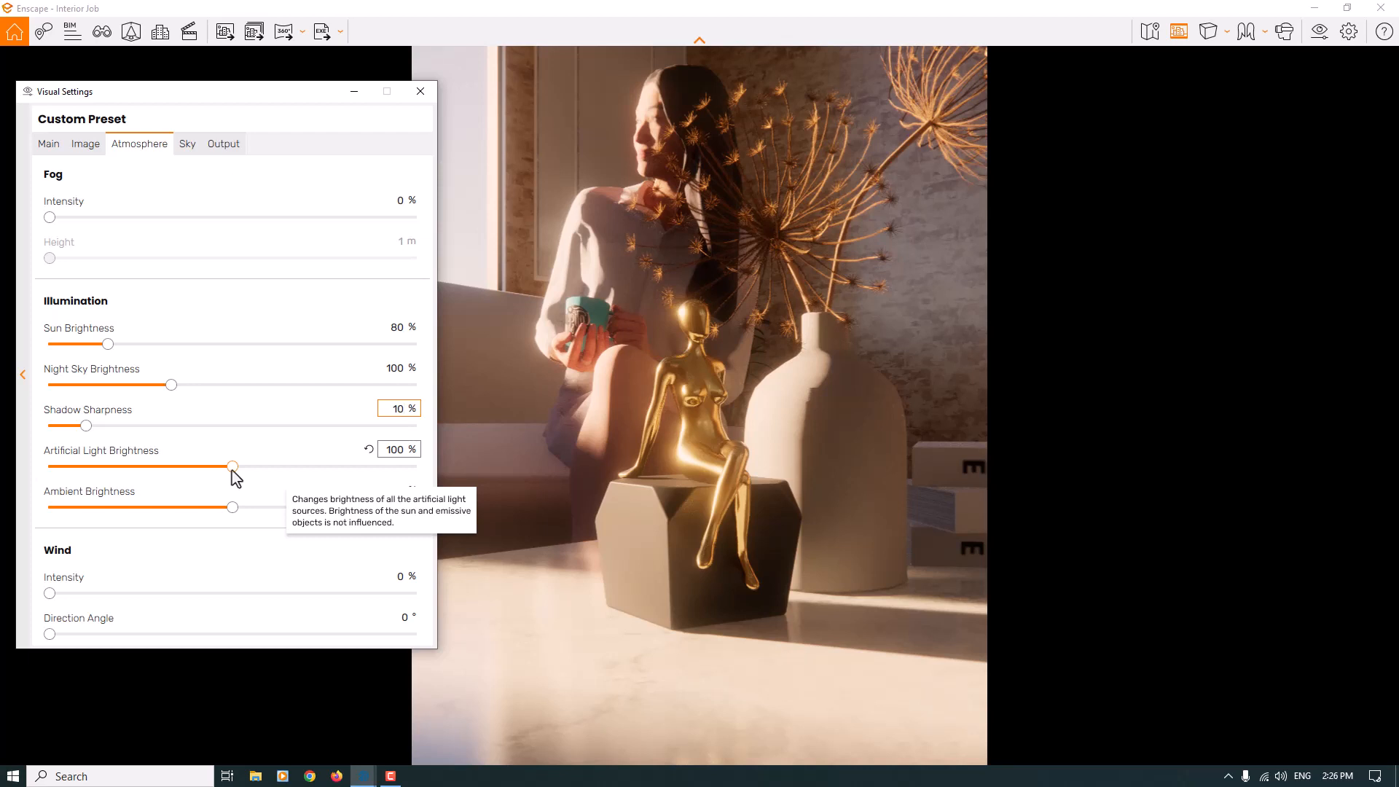
pyautogui.moveTo(233, 468); pyautogui.dragTo(242, 467)
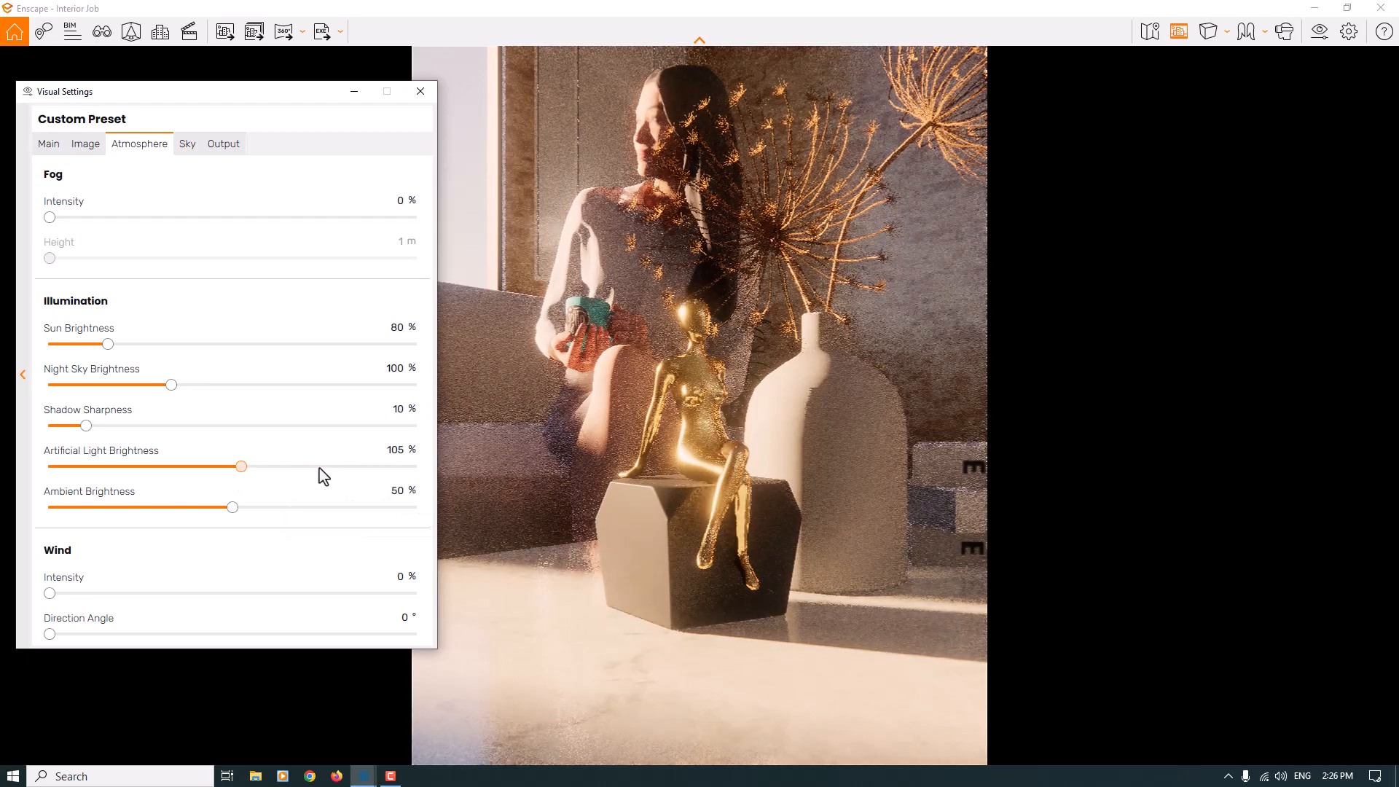
pyautogui.doubleClick(399, 454)
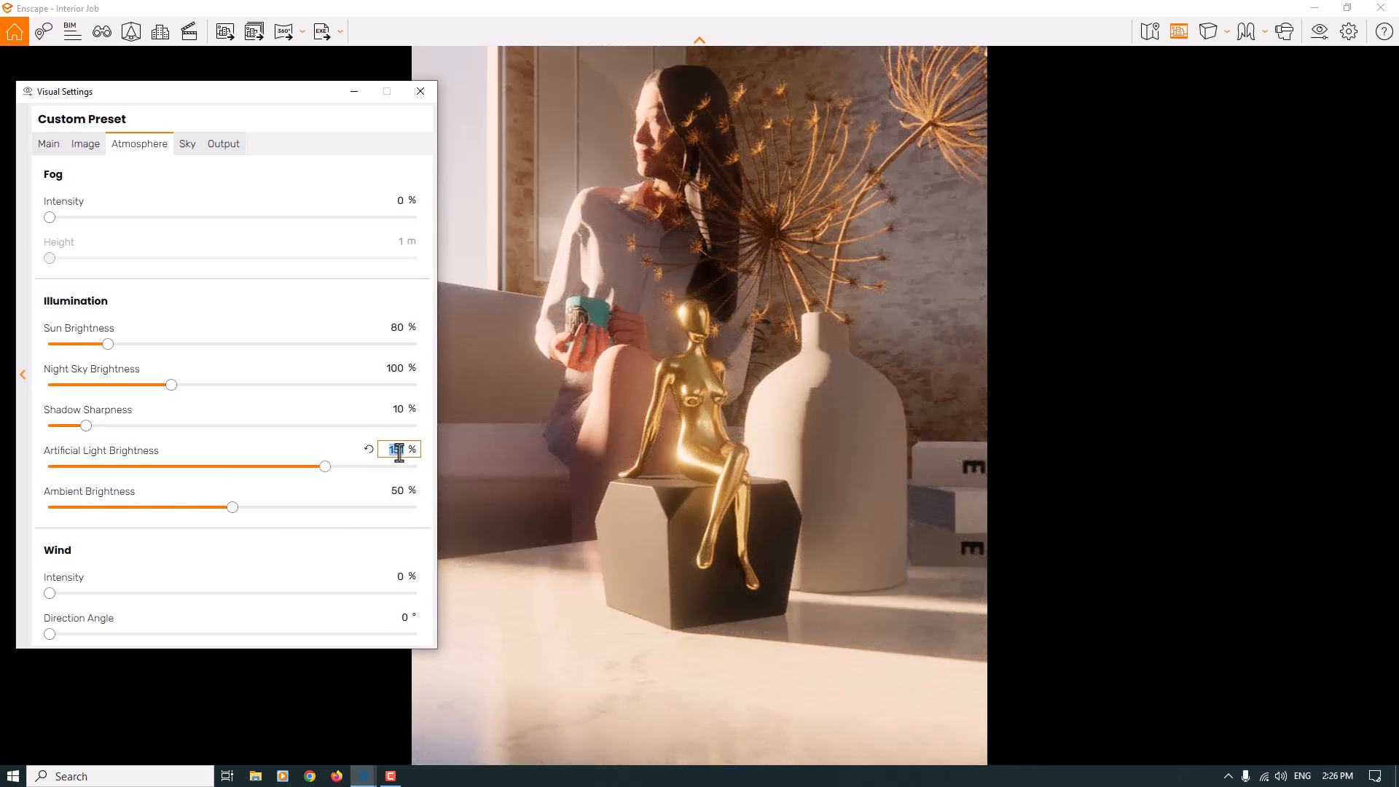
pyautogui.write('140')
pyautogui.press('Return')
# - Set the ambient brightness to 72% and lower the sun brightness slightly
pyautogui.click(234, 508)
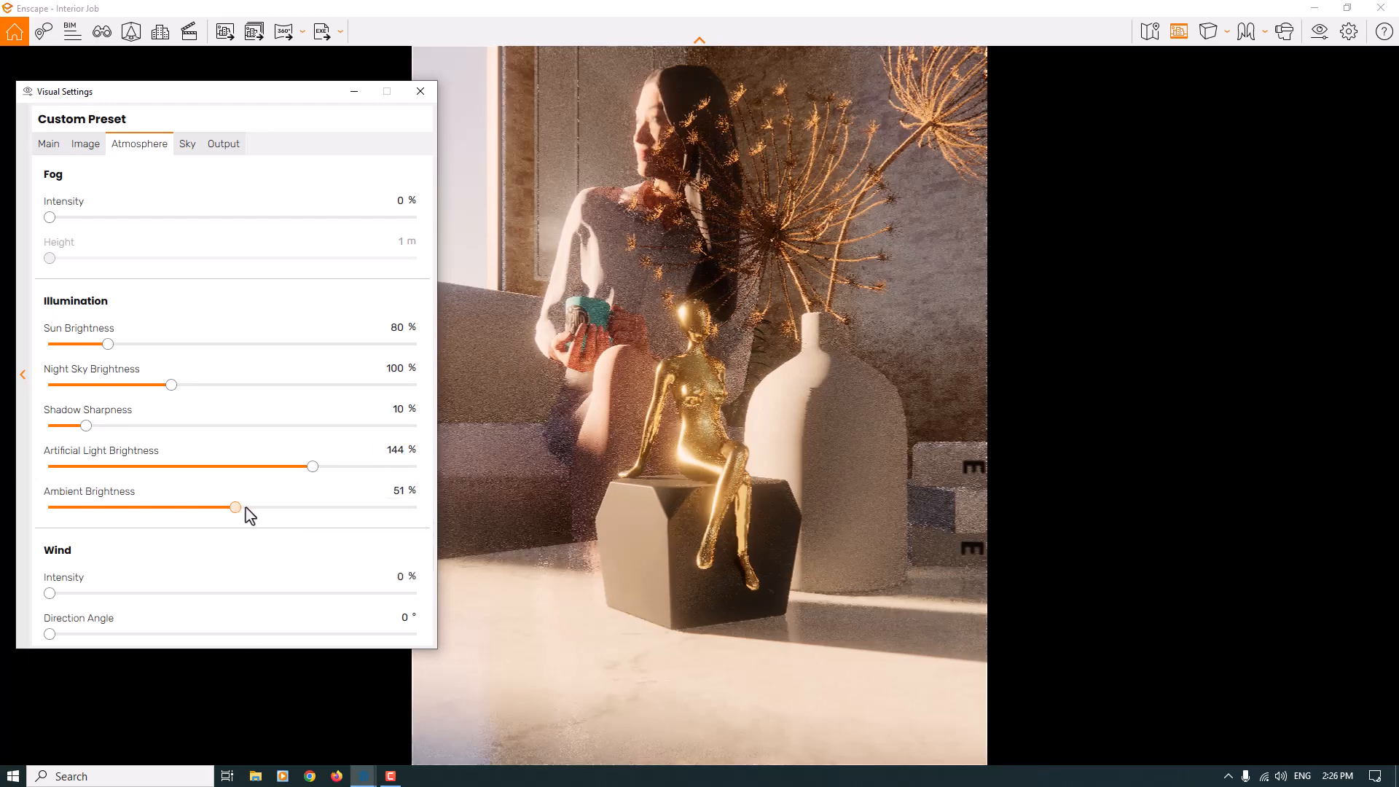
pyautogui.click(299, 507)
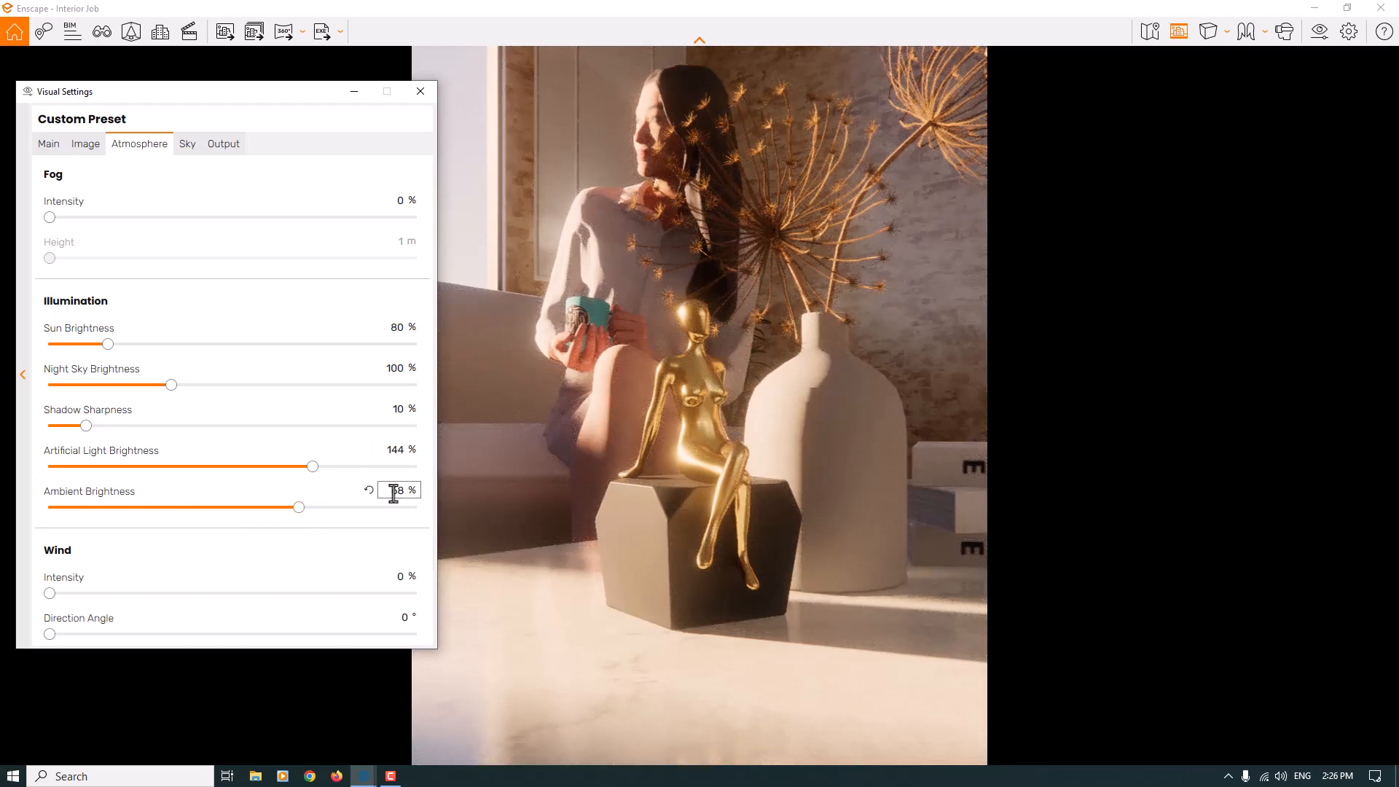
pyautogui.doubleClick(394, 492)
pyautogui.write('72')
pyautogui.doubleClick(397, 329)
pyautogui.write('7')
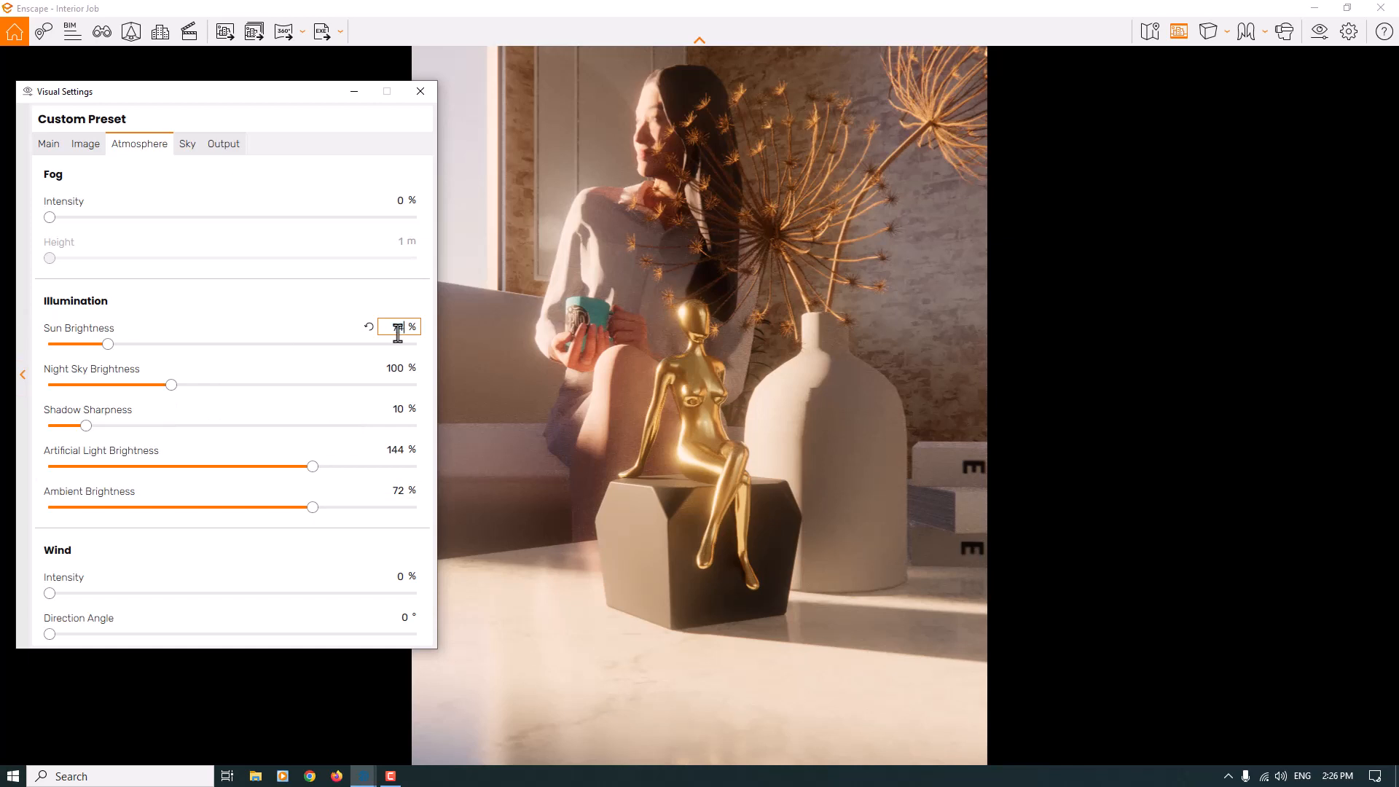
pyautogui.press('Return')
# - Change the sky's horizon source to White Ground
pyautogui.click(196, 145)
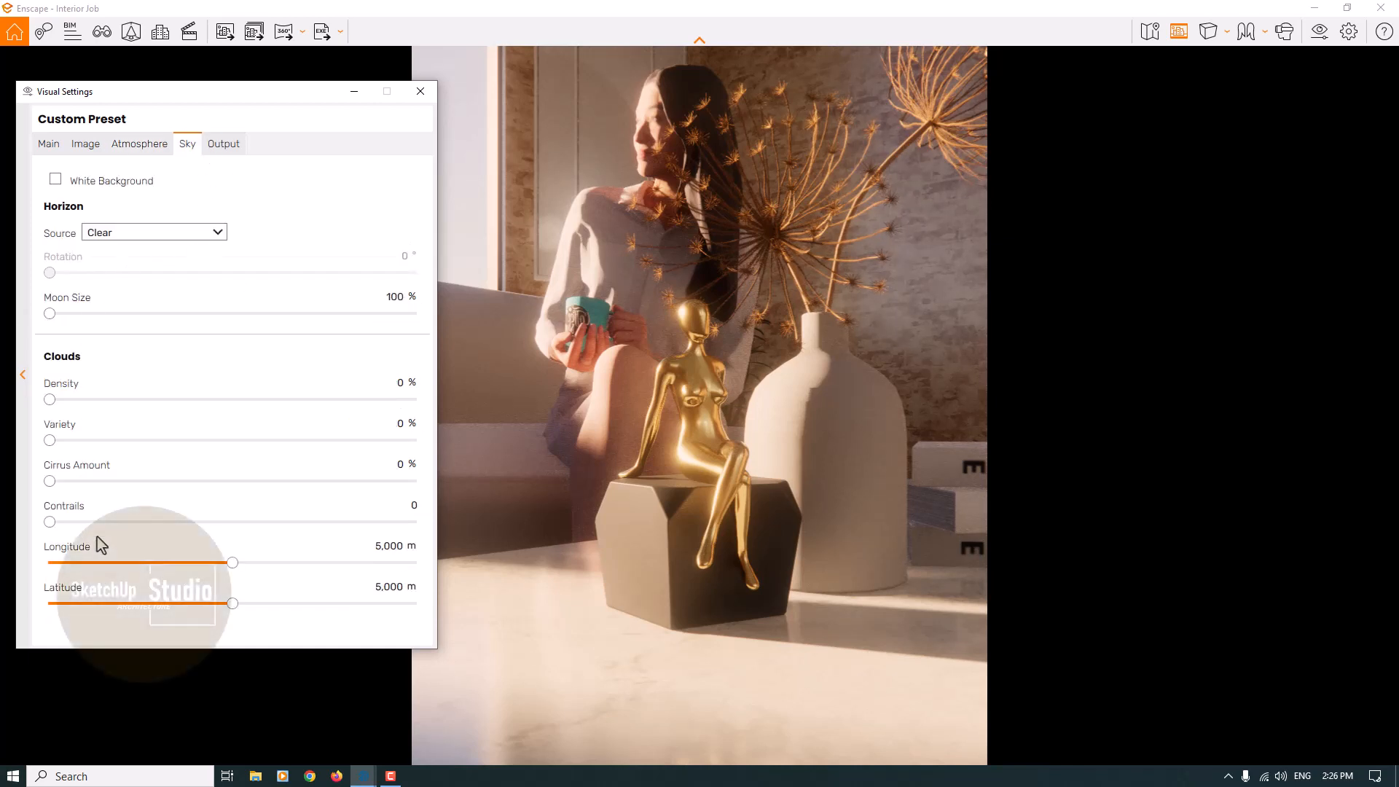
pyautogui.click(158, 236)
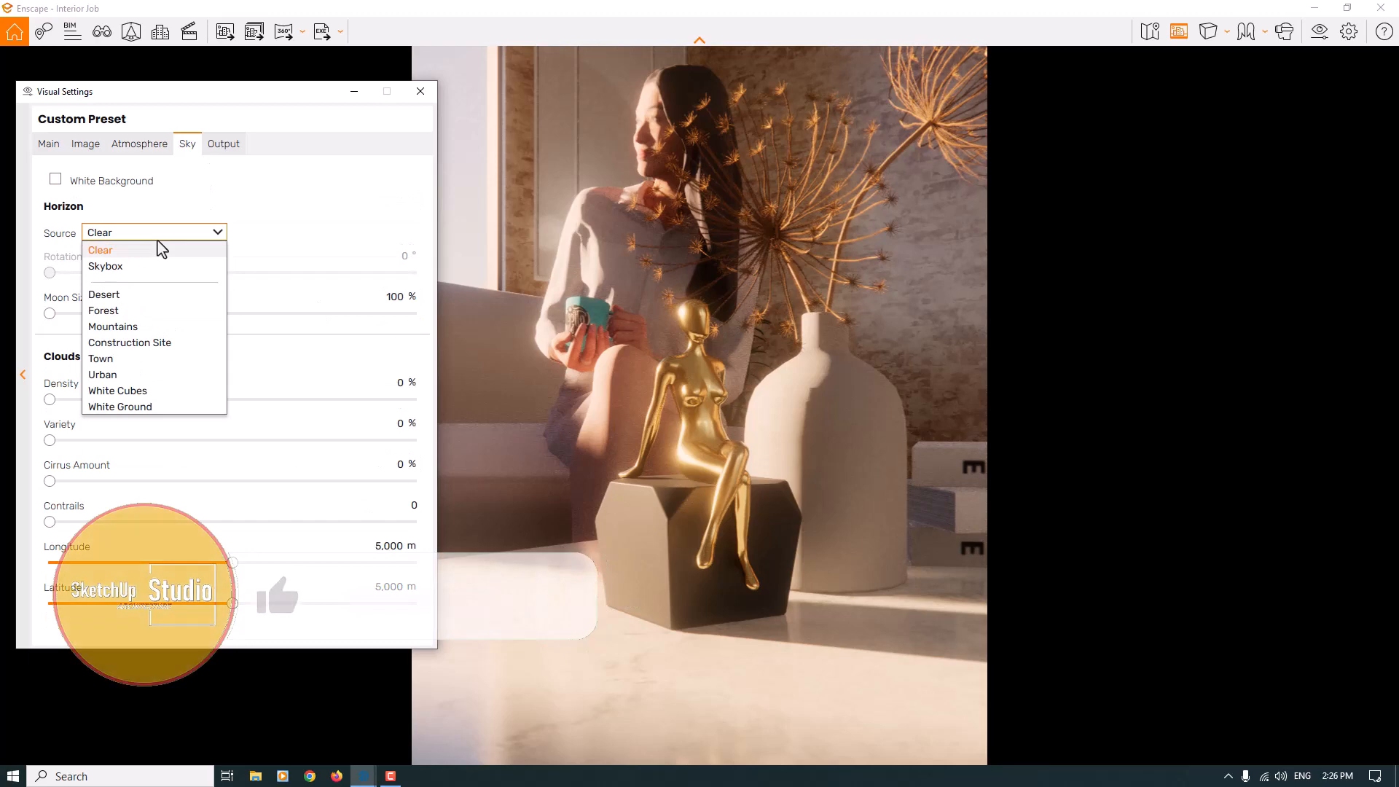
pyautogui.click(175, 409)
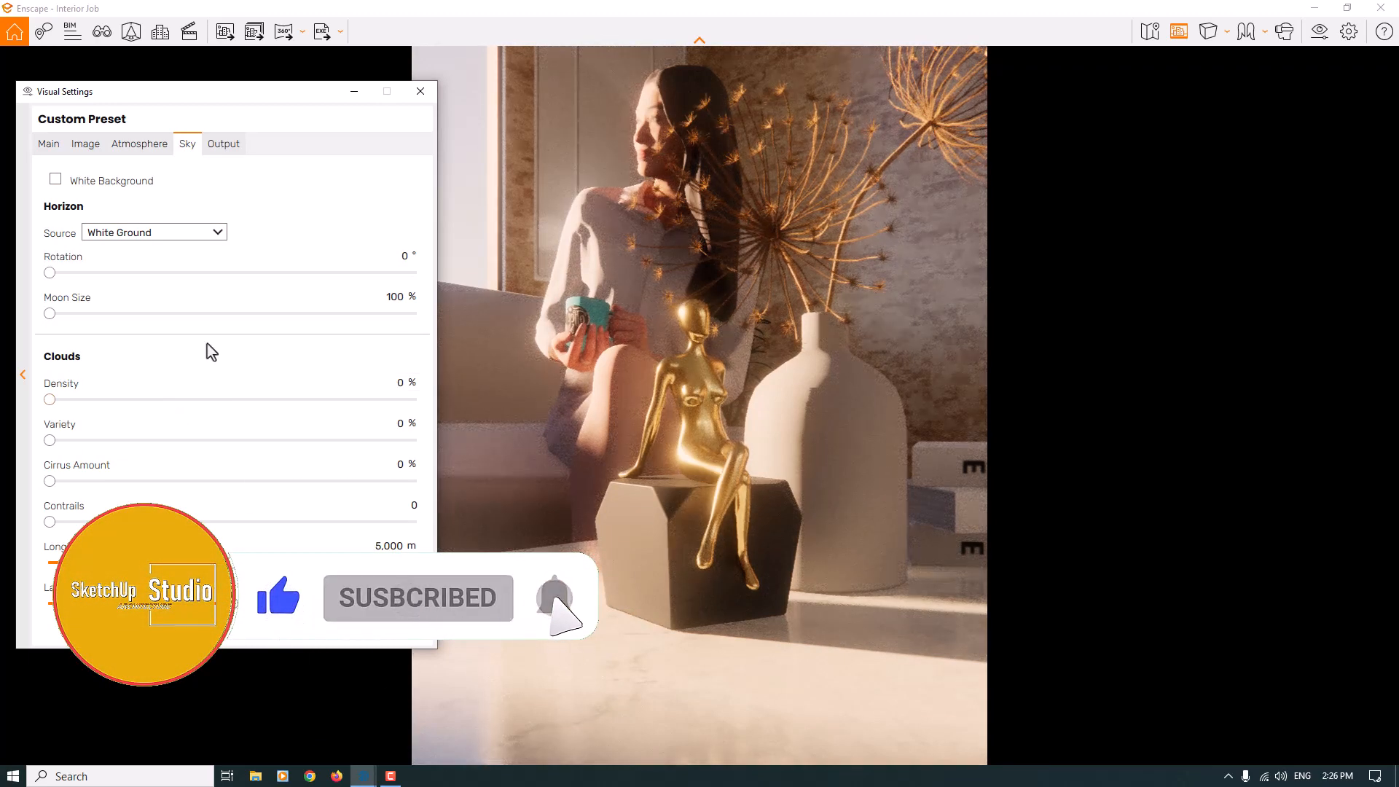
# - Apply a 15% depth of field to the camera and turn off Auto Focus
pyautogui.click(46, 146)
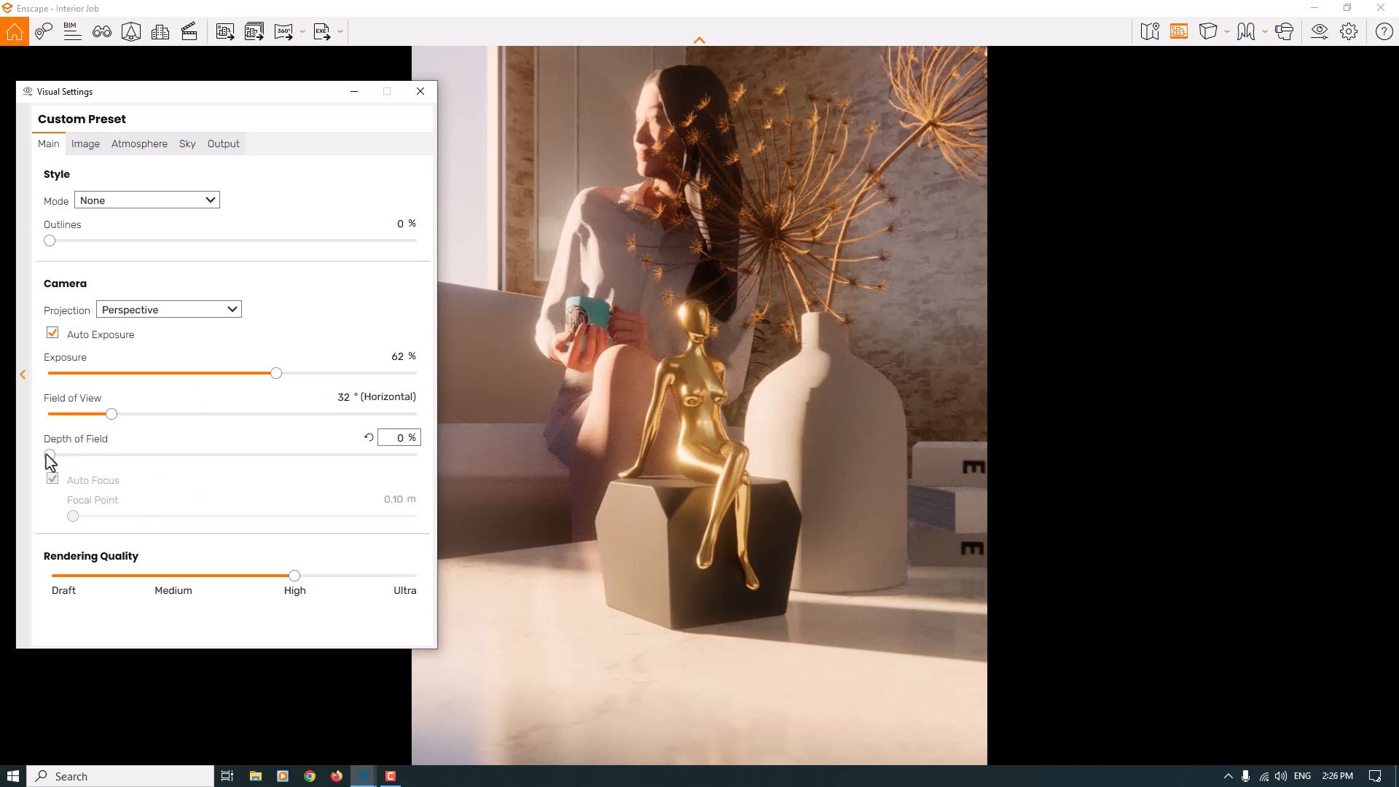
pyautogui.moveTo(49, 457); pyautogui.dragTo(103, 456)
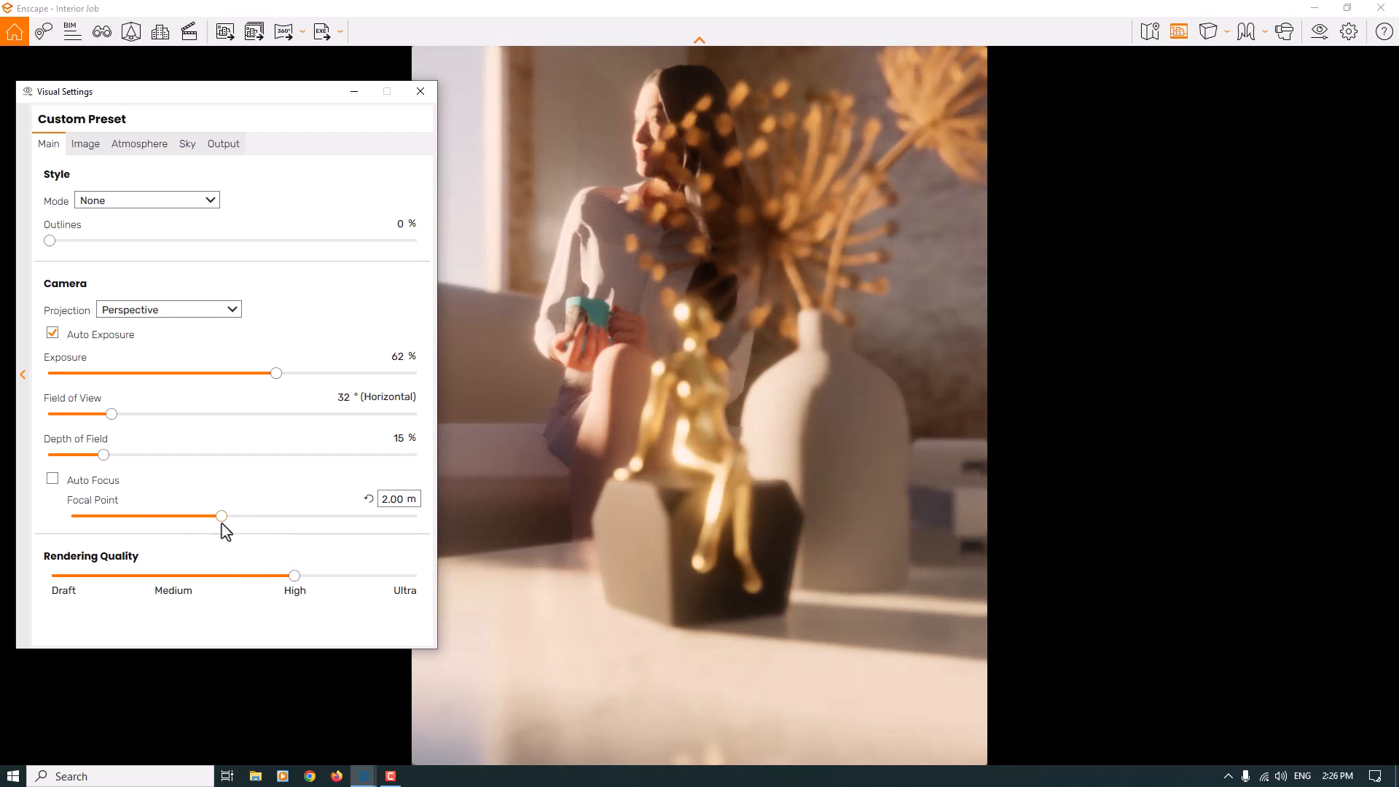
# - Adjust the focus on the gold figurine with a focal point of 0.64 m and raise the depth of field to 57%
pyautogui.moveTo(220, 521)
pyautogui.mouseDown()
pyautogui.moveTo(169, 530)
pyautogui.moveTo(220, 522)
pyautogui.mouseUp()
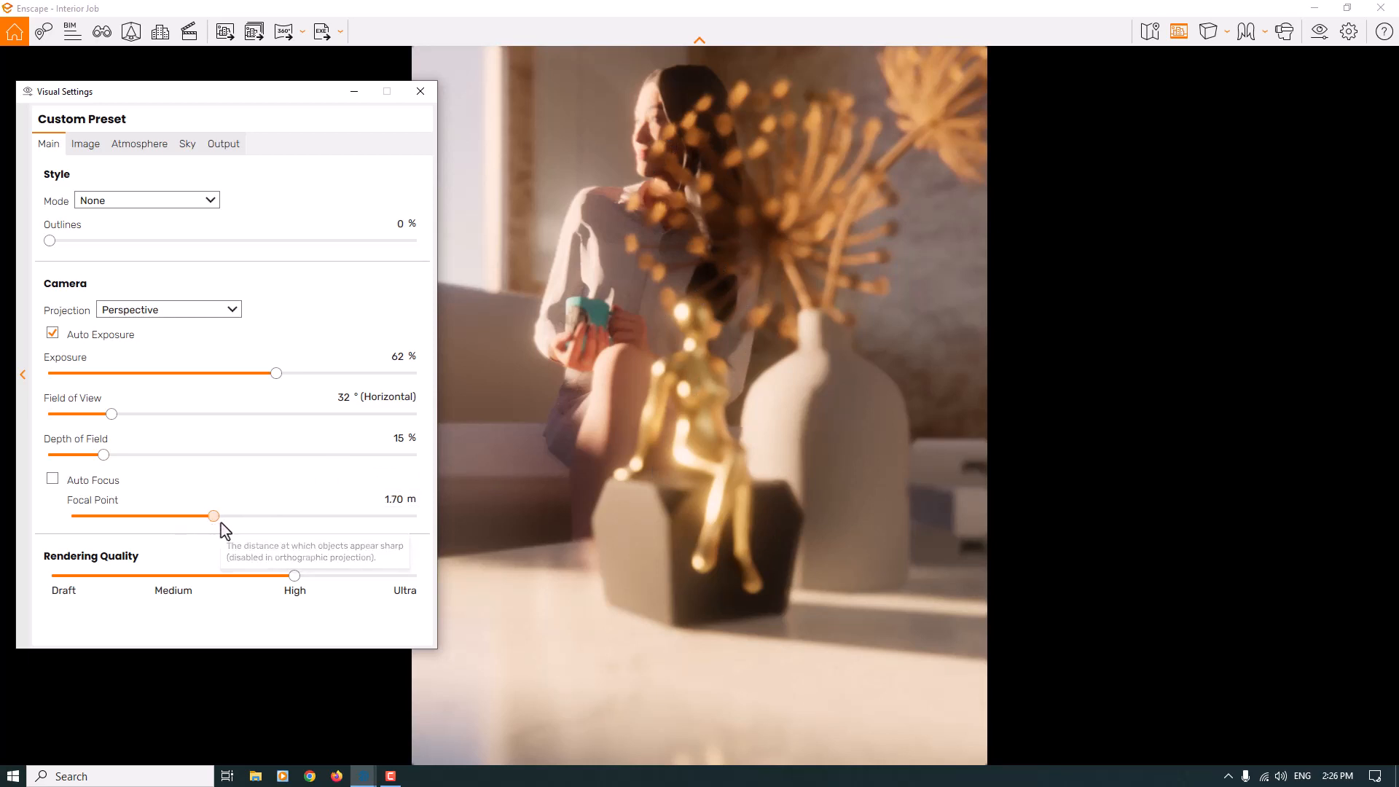
pyautogui.click(219, 522)
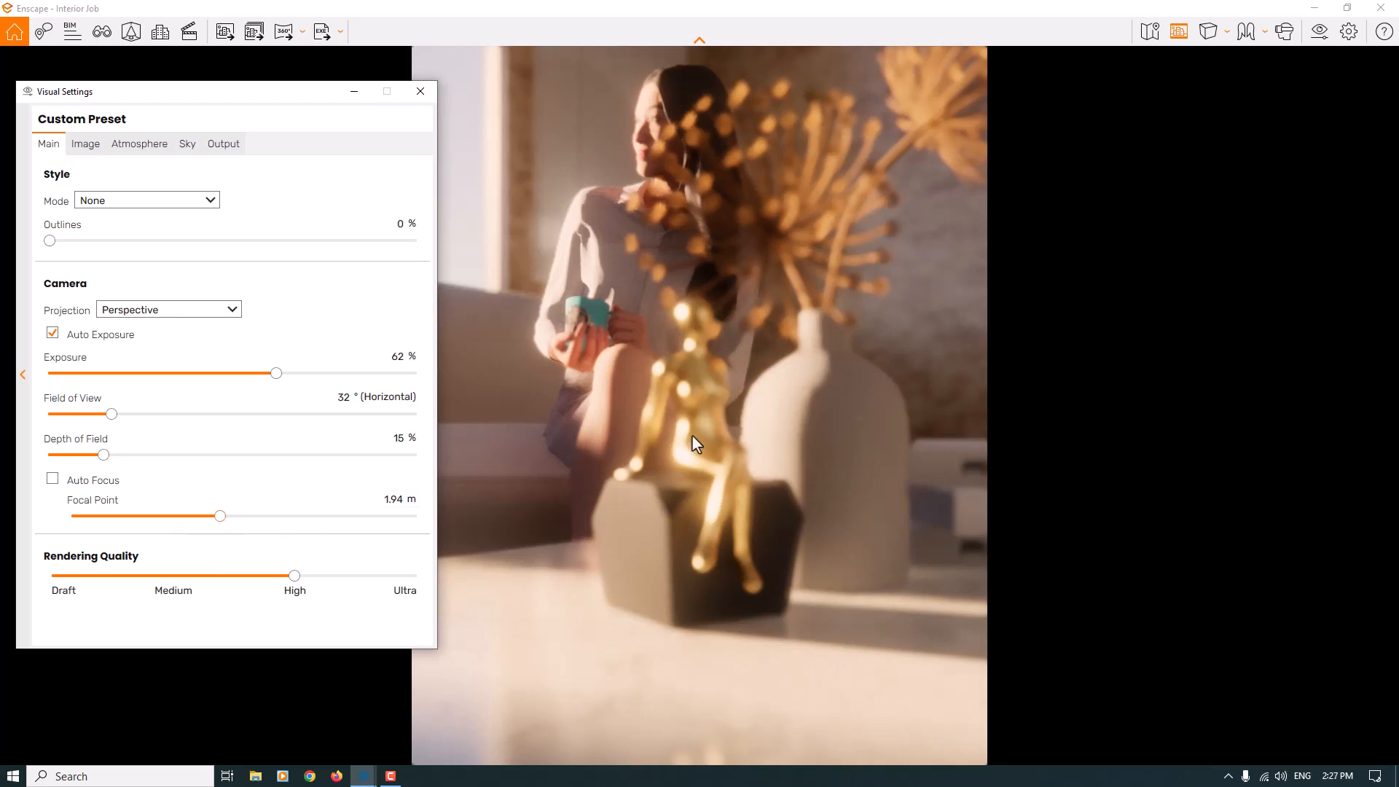
pyautogui.moveTo(222, 517); pyautogui.dragTo(217, 518)
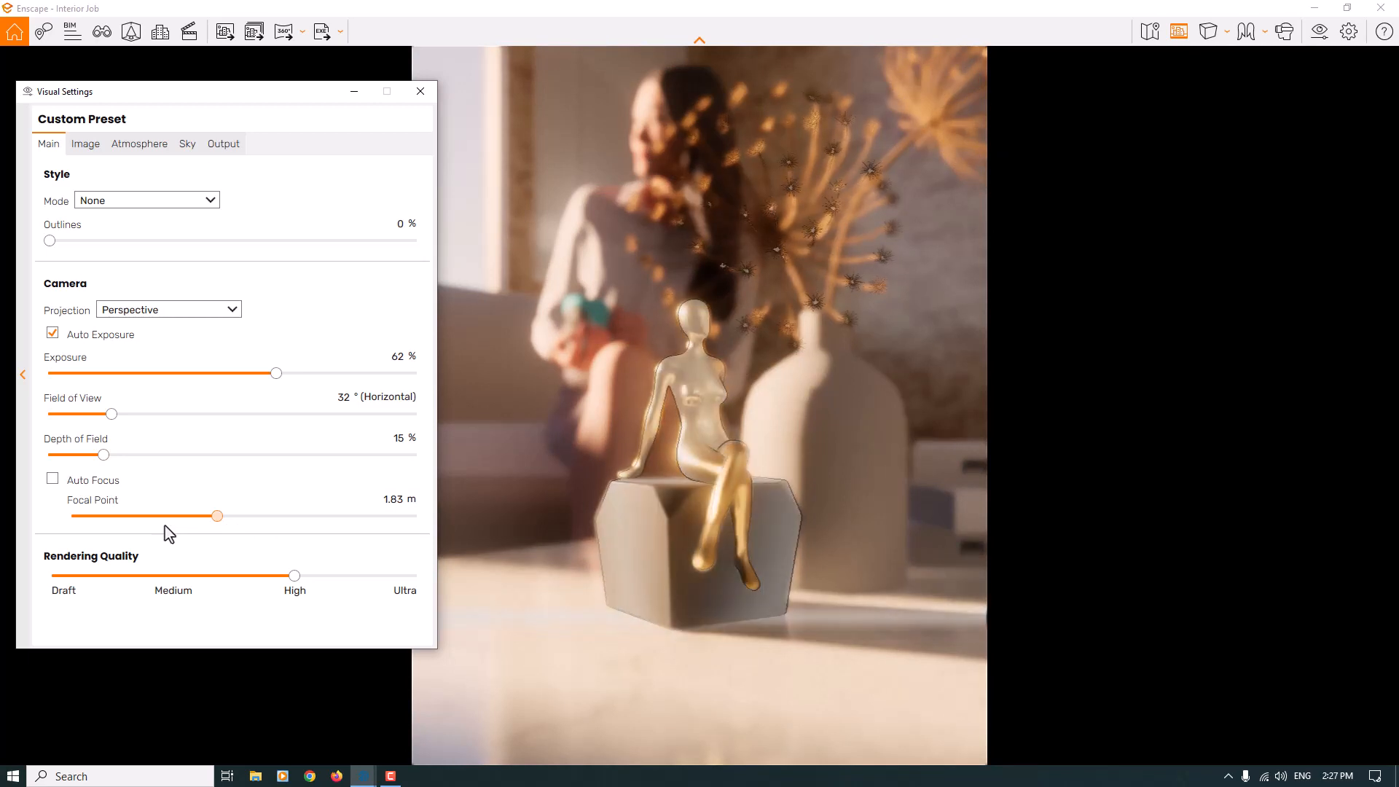
pyautogui.moveTo(217, 517); pyautogui.dragTo(166, 524)
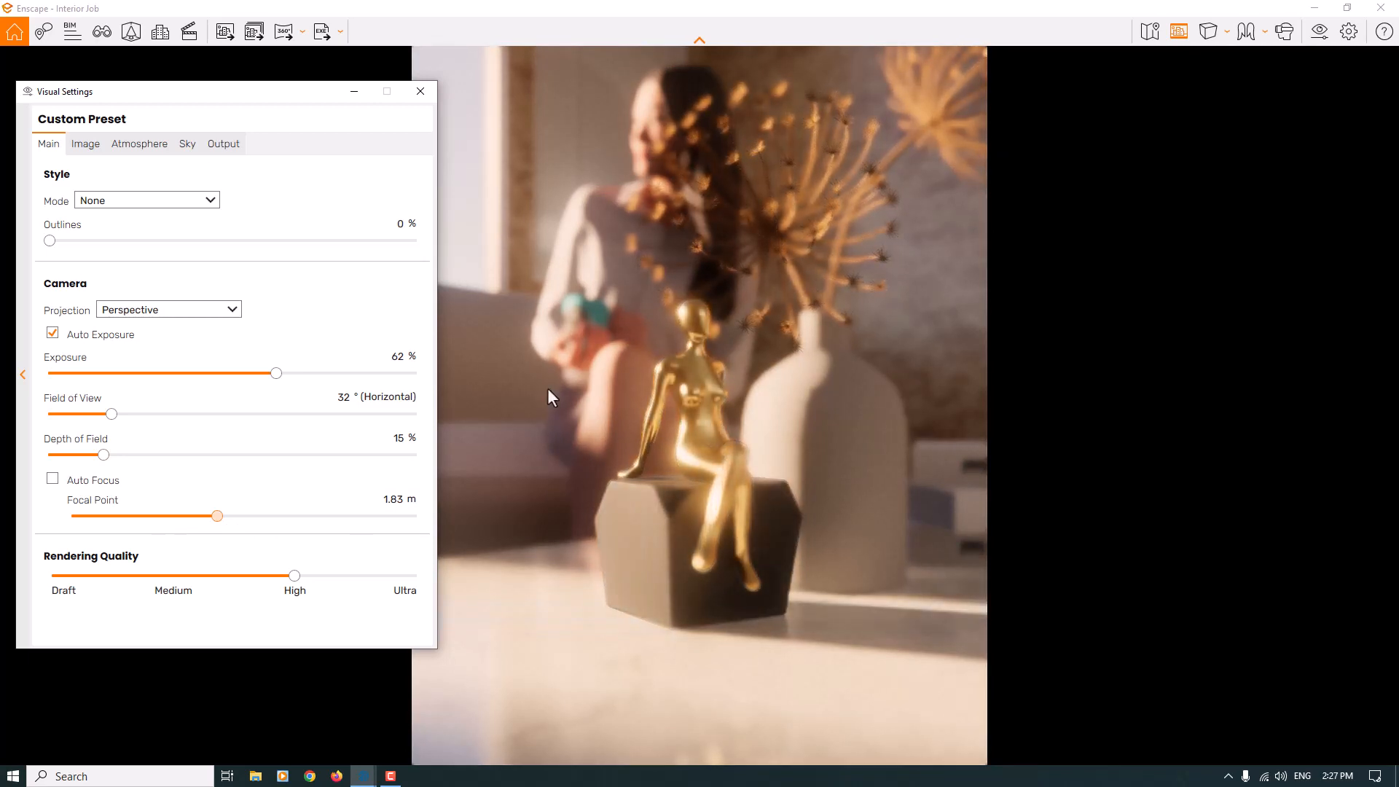
pyautogui.click(391, 500)
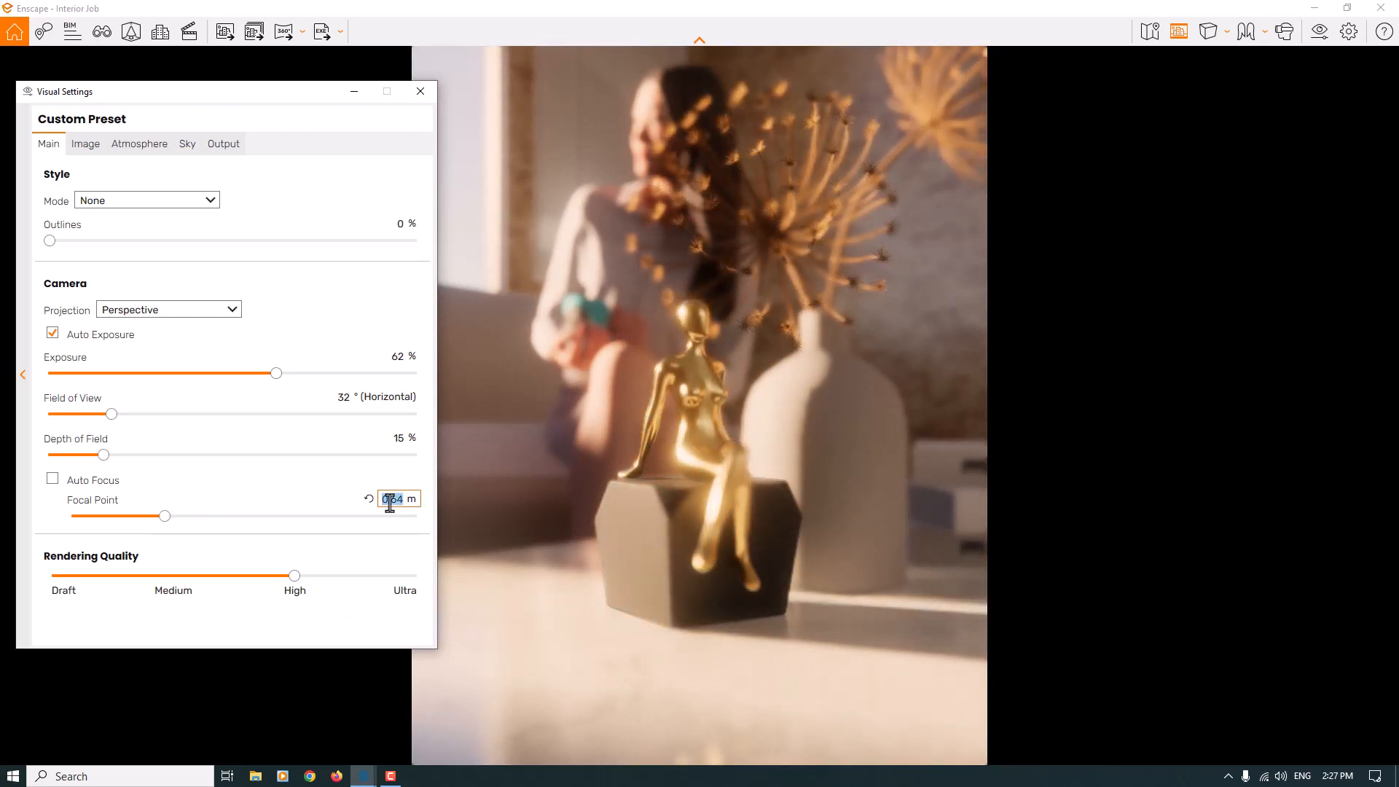
pyautogui.write('0.64')
pyautogui.press('Return')
pyautogui.moveTo(104, 455); pyautogui.dragTo(257, 457)
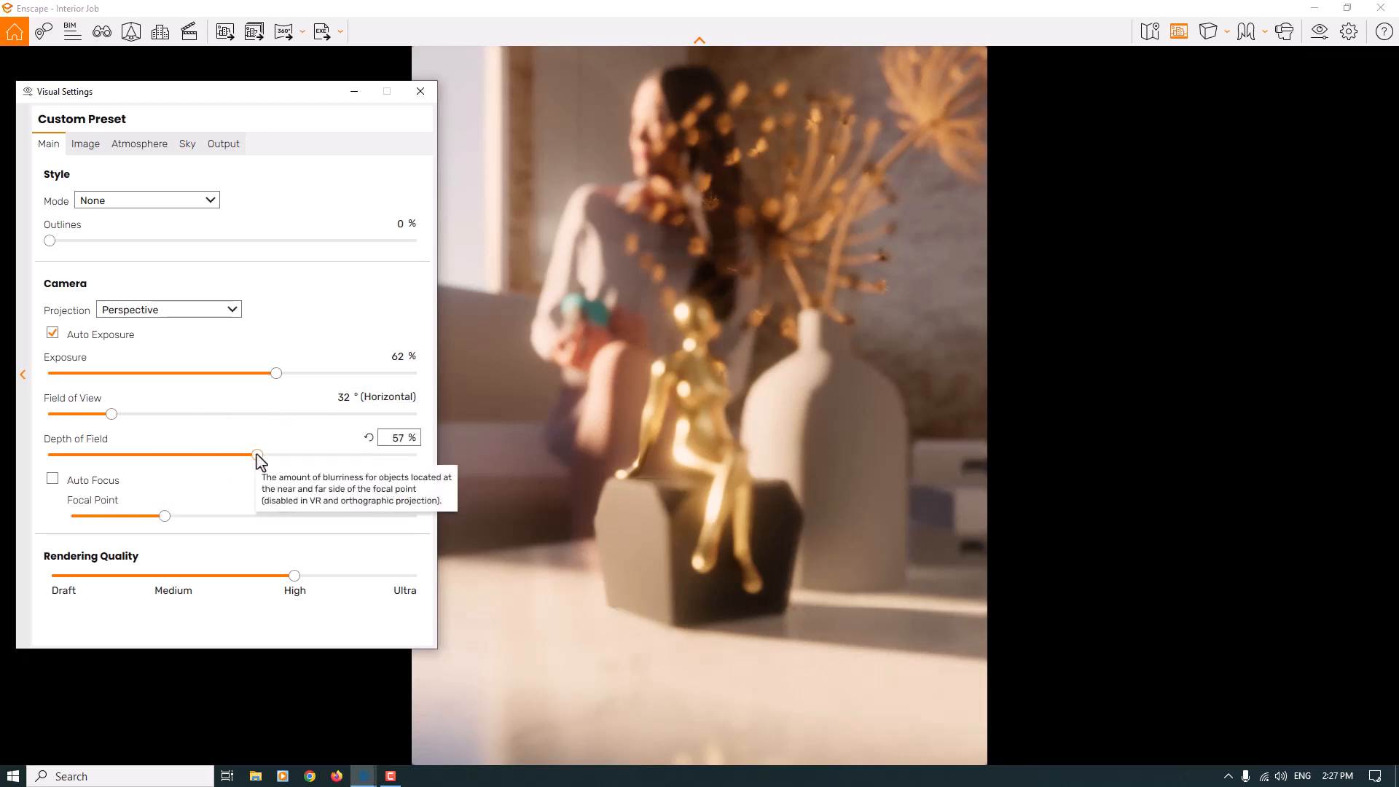
# - Reduce the camera's depth of field to 9% and set the focal point to 0.62 m
pyautogui.moveTo(258, 457); pyautogui.dragTo(72, 463)
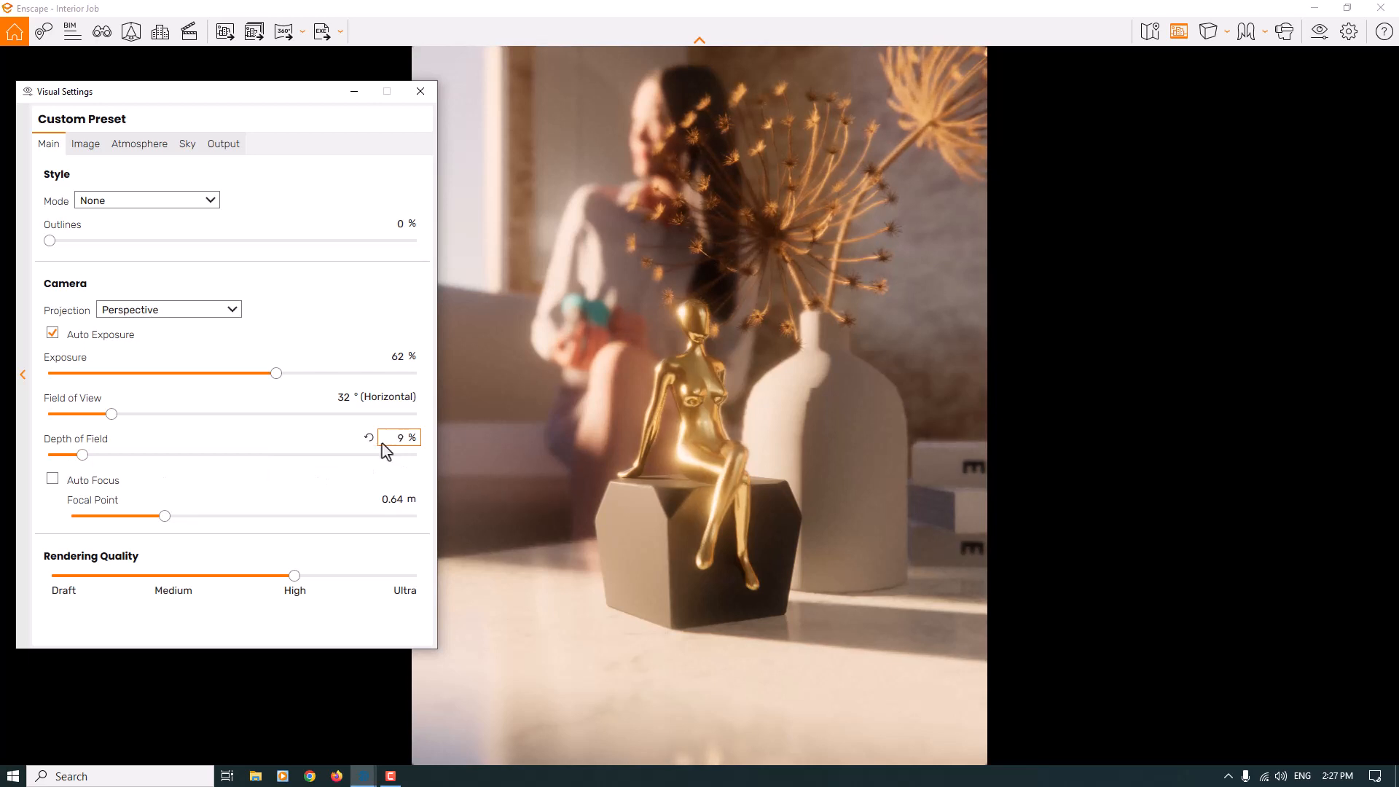
pyautogui.click(387, 500)
pyautogui.write('0.6')
pyautogui.press('Return')
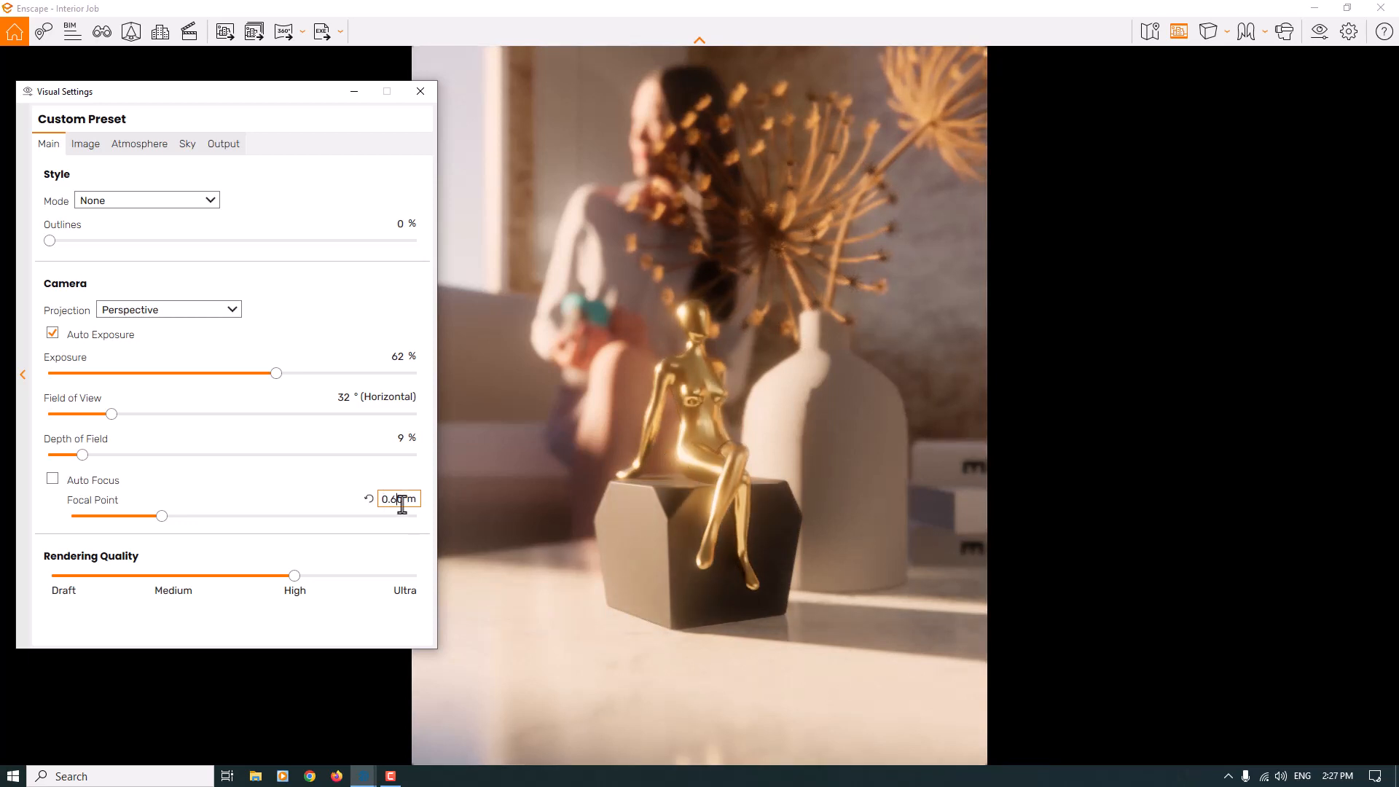
pyautogui.write('2')
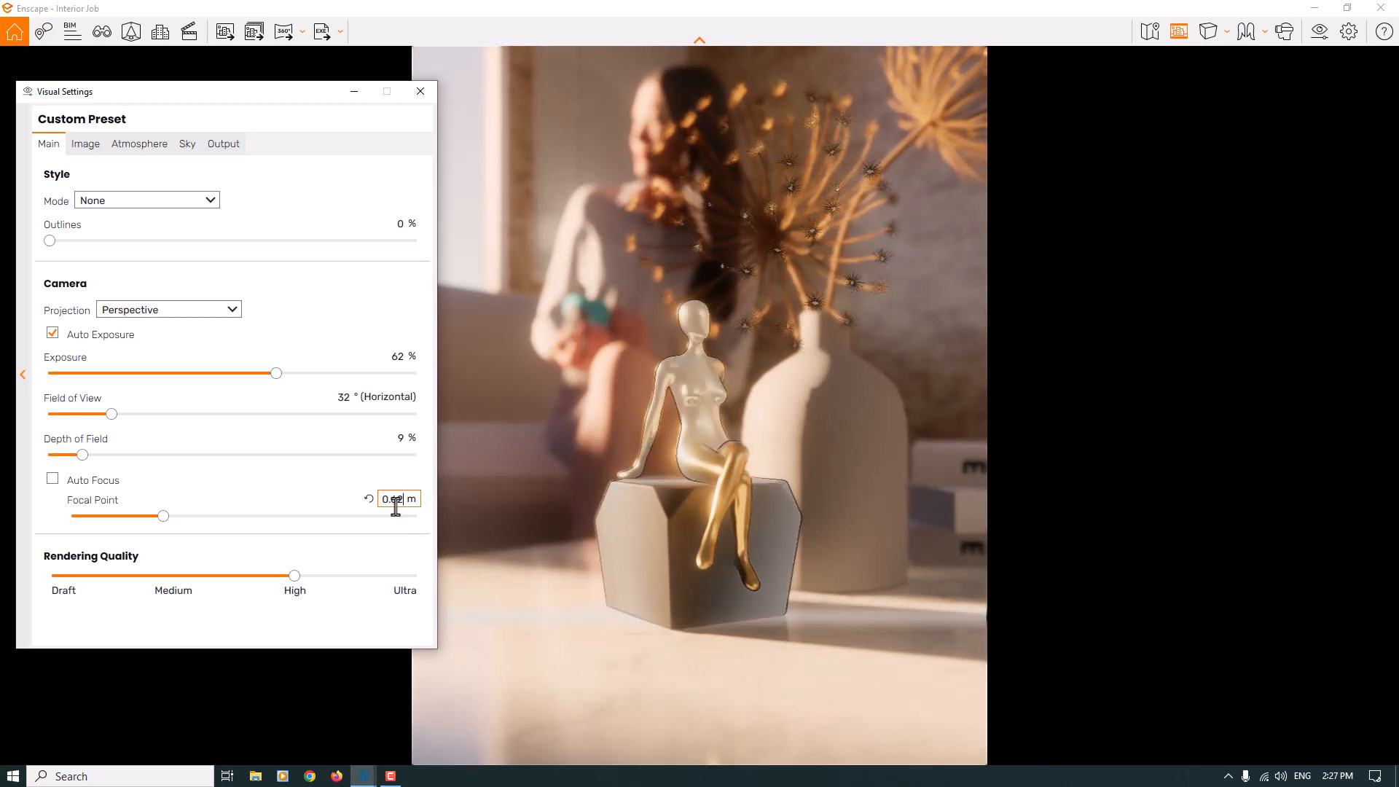
# - Raise the rendering quality to Ultra and keep the camera projection on Perspective
pyautogui.moveTo(294, 576); pyautogui.dragTo(484, 578)
pyautogui.click(610, 527)
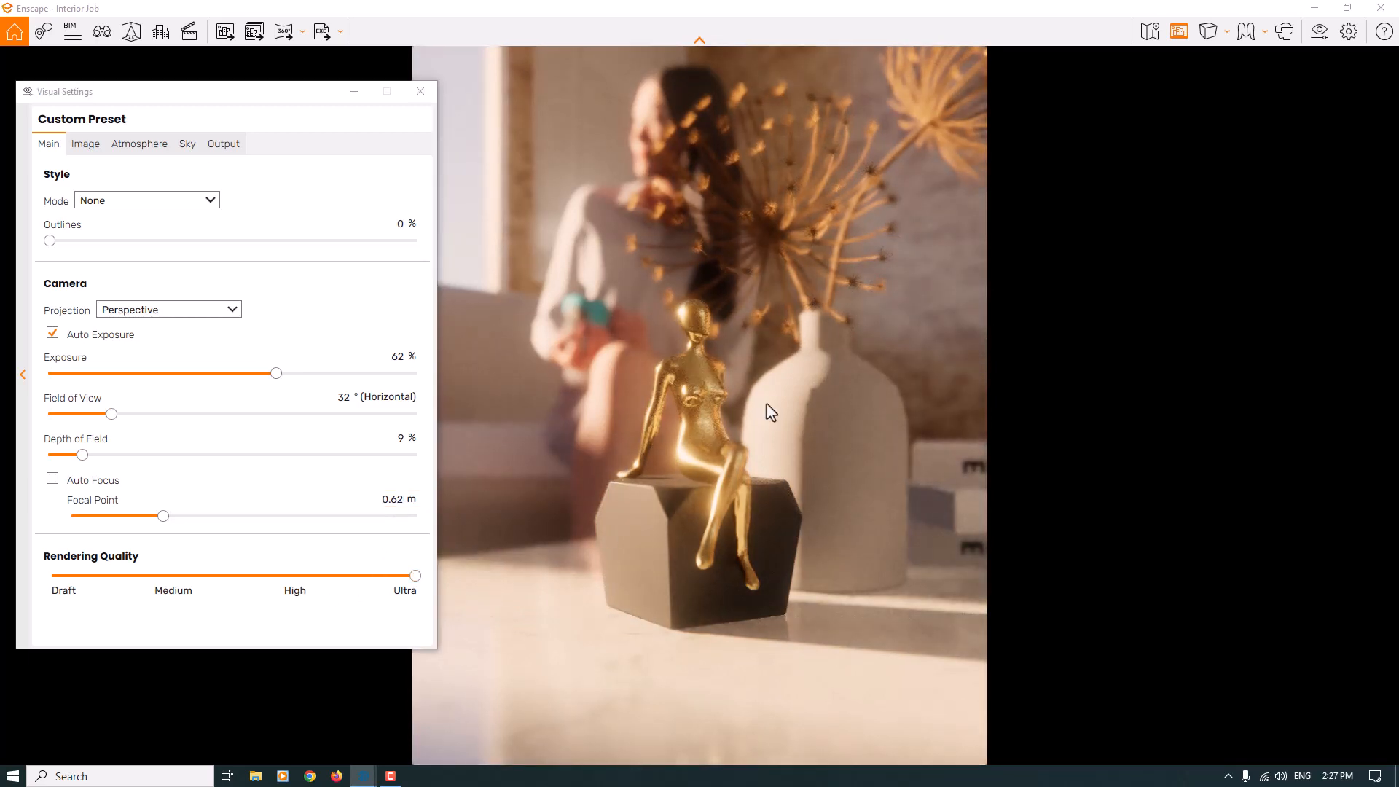
pyautogui.click(192, 309)
pyautogui.click(195, 309)
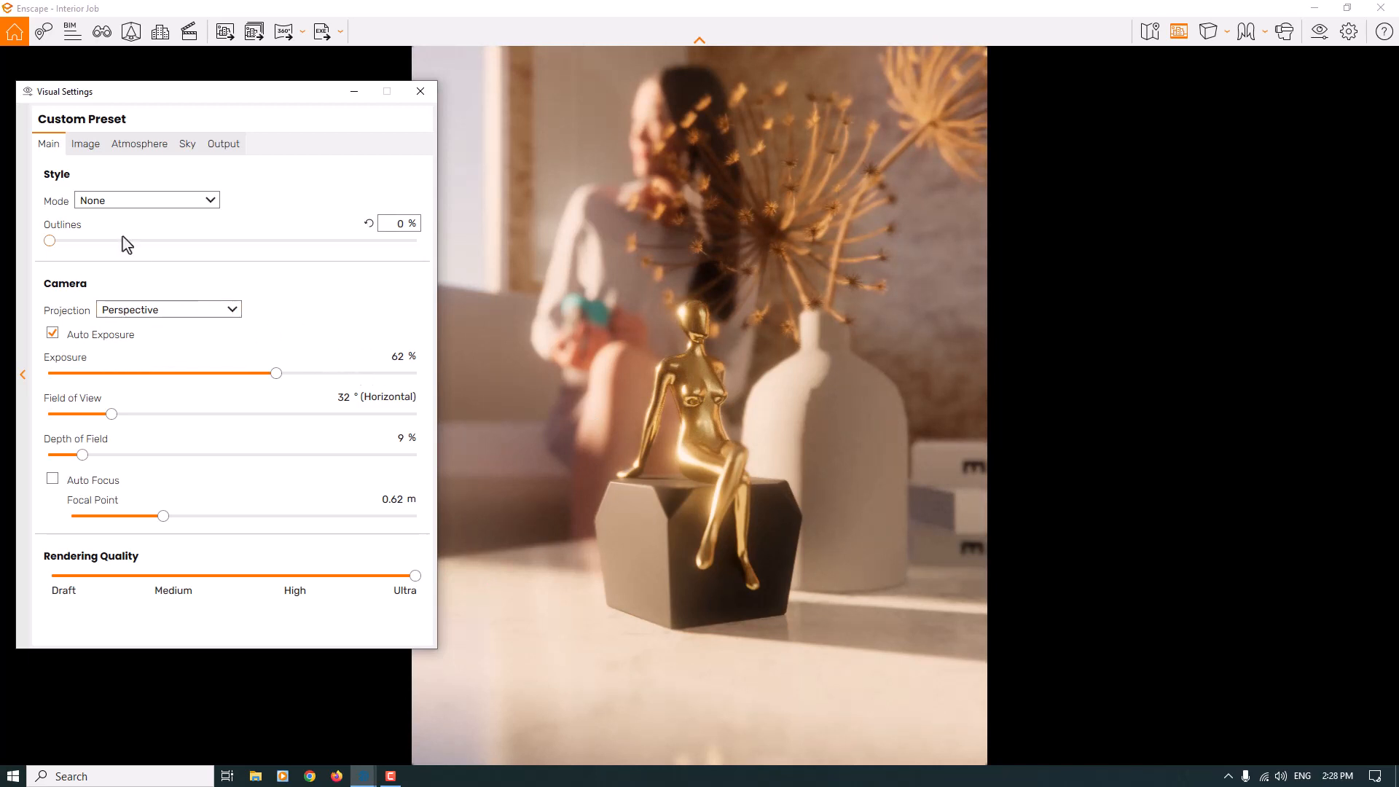
# - Set the image's bloom effect to 6% and its lens flare to 70%
pyautogui.click(86, 145)
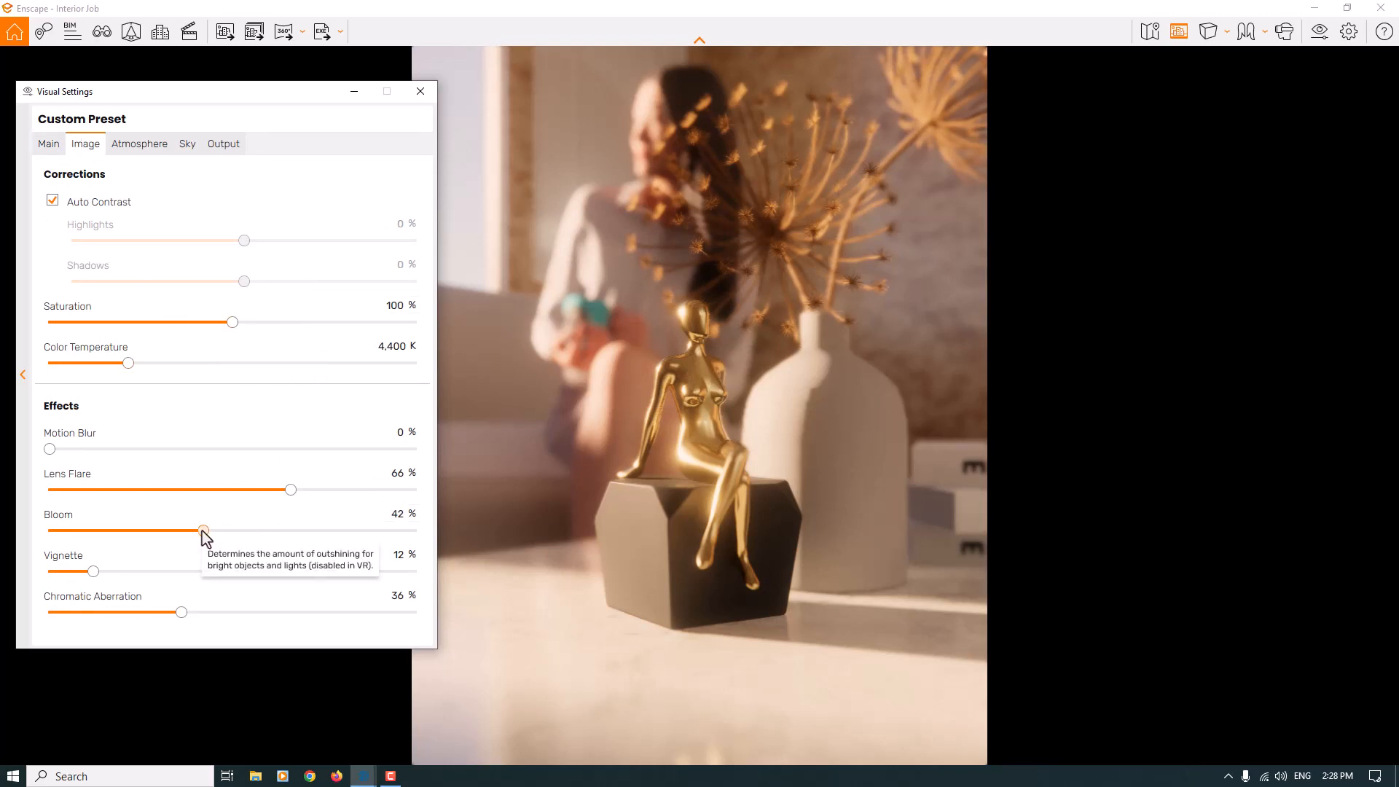
pyautogui.moveTo(159, 532); pyautogui.dragTo(1, 538)
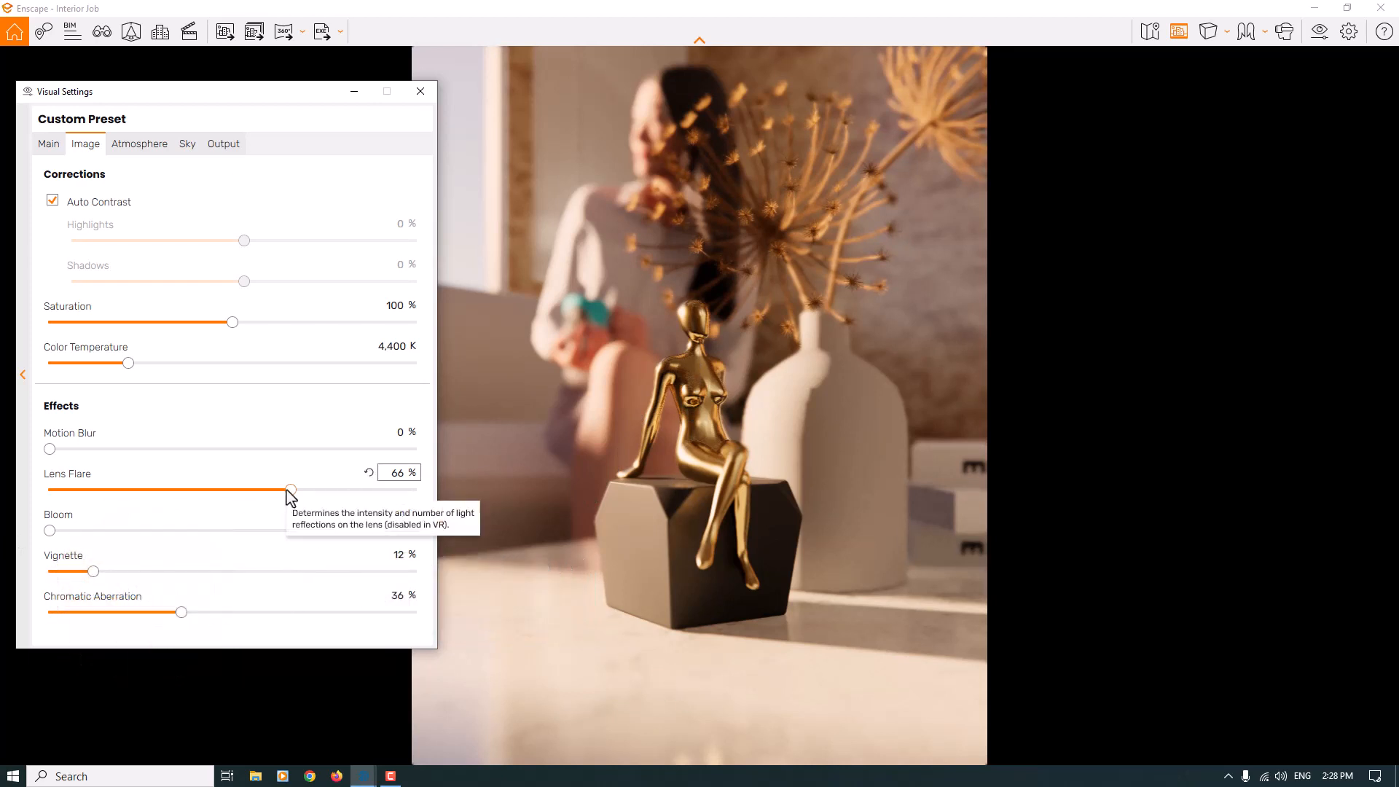
pyautogui.moveTo(50, 532); pyautogui.dragTo(55, 532)
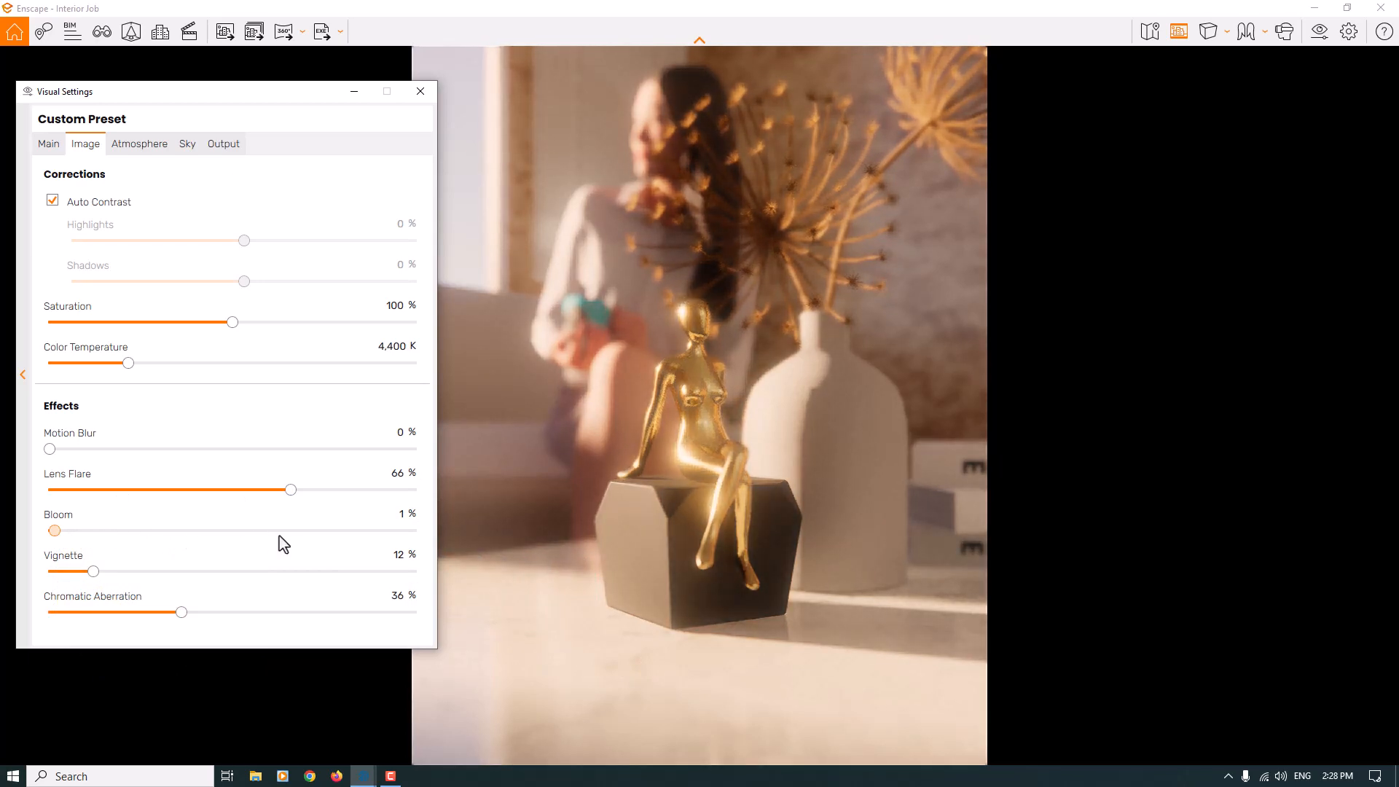
pyautogui.click(394, 514)
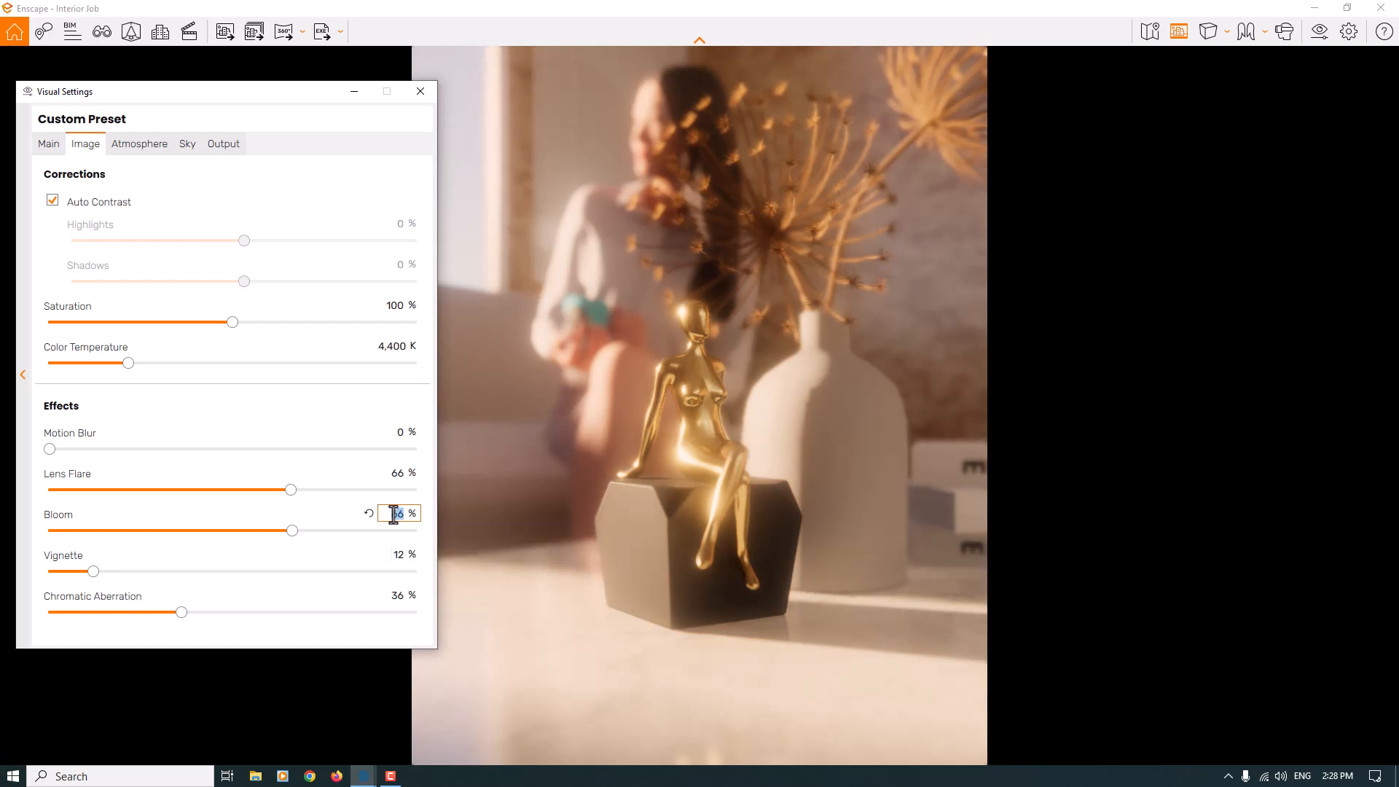
pyautogui.write('6')
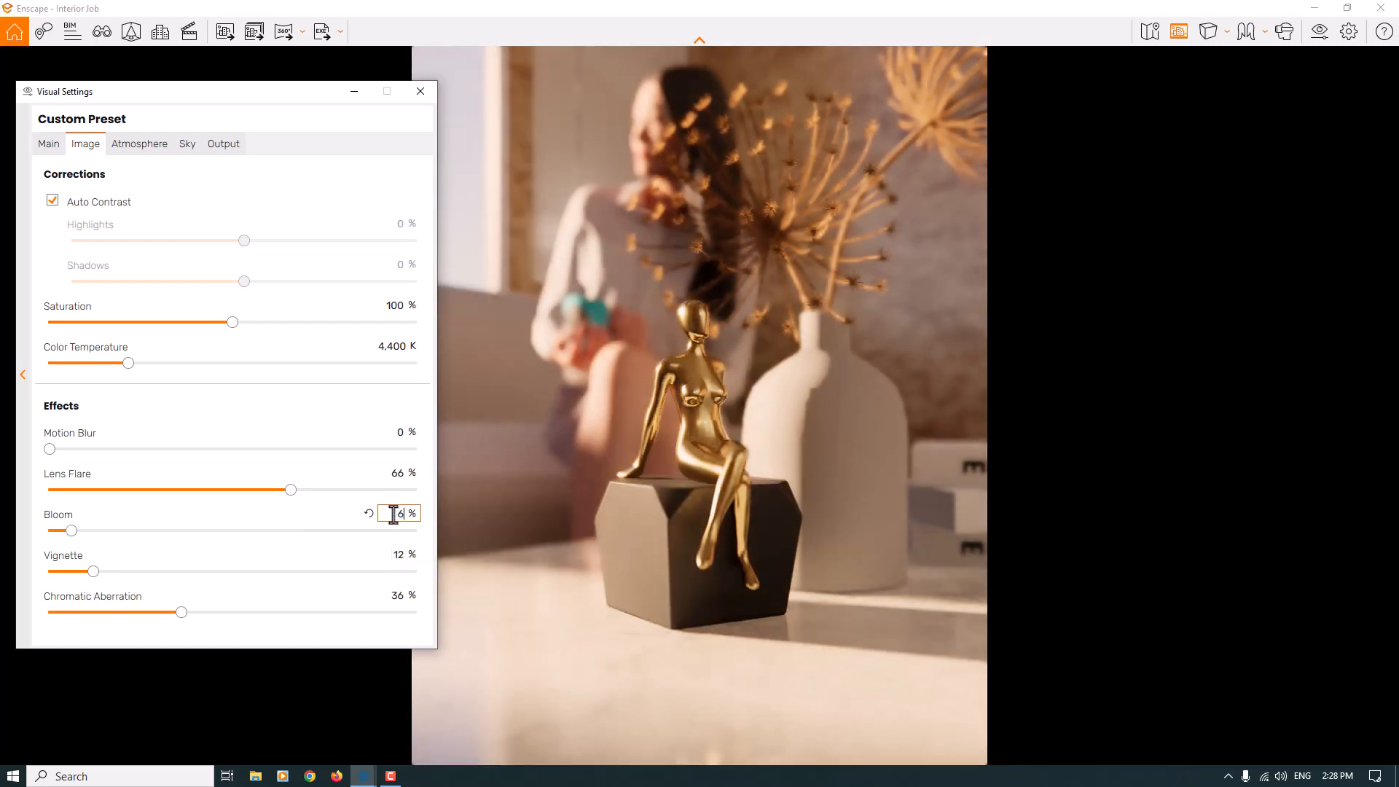
pyautogui.click(395, 473)
pyautogui.write('70')
pyautogui.press('Return')
# - Change the render style mode to White and close the visual settings
pyautogui.click(139, 145)
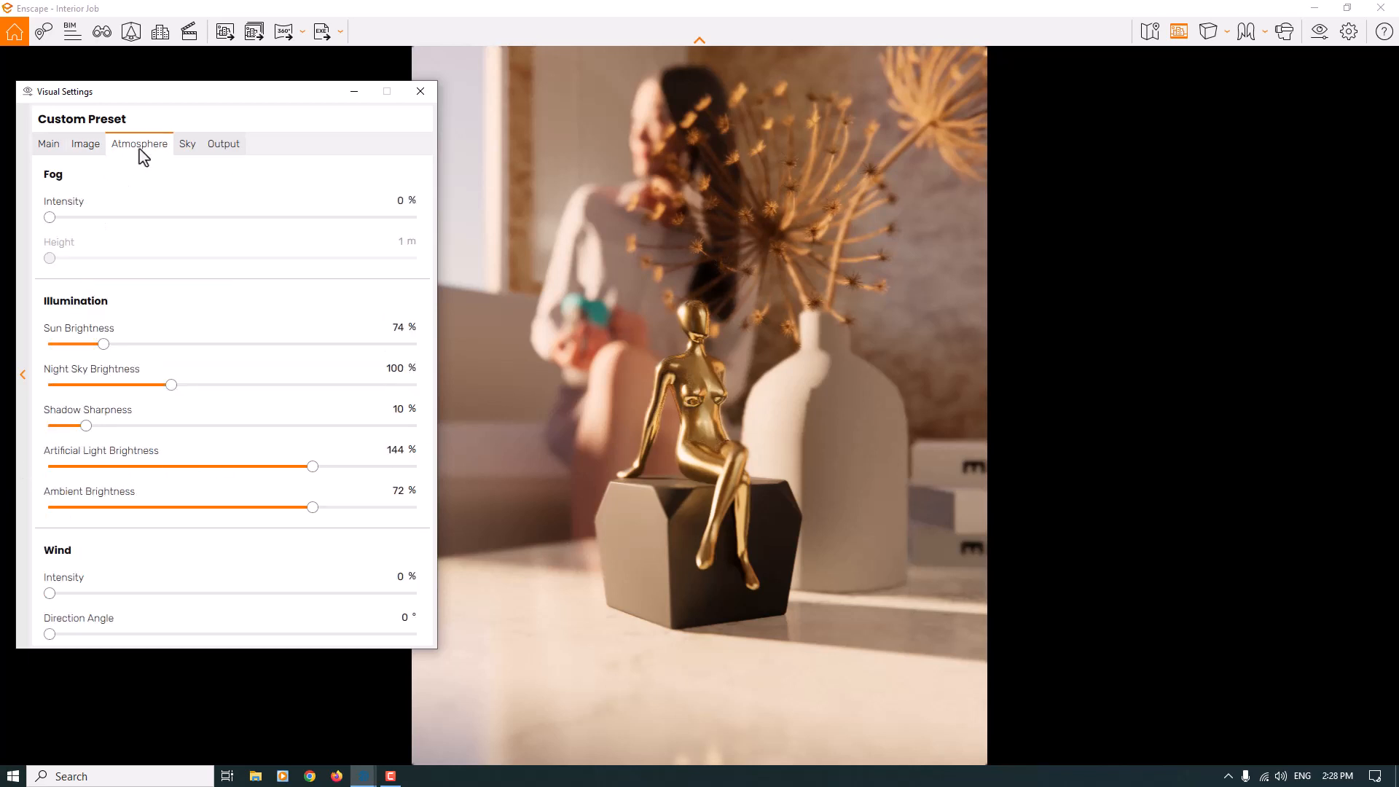
pyautogui.click(59, 144)
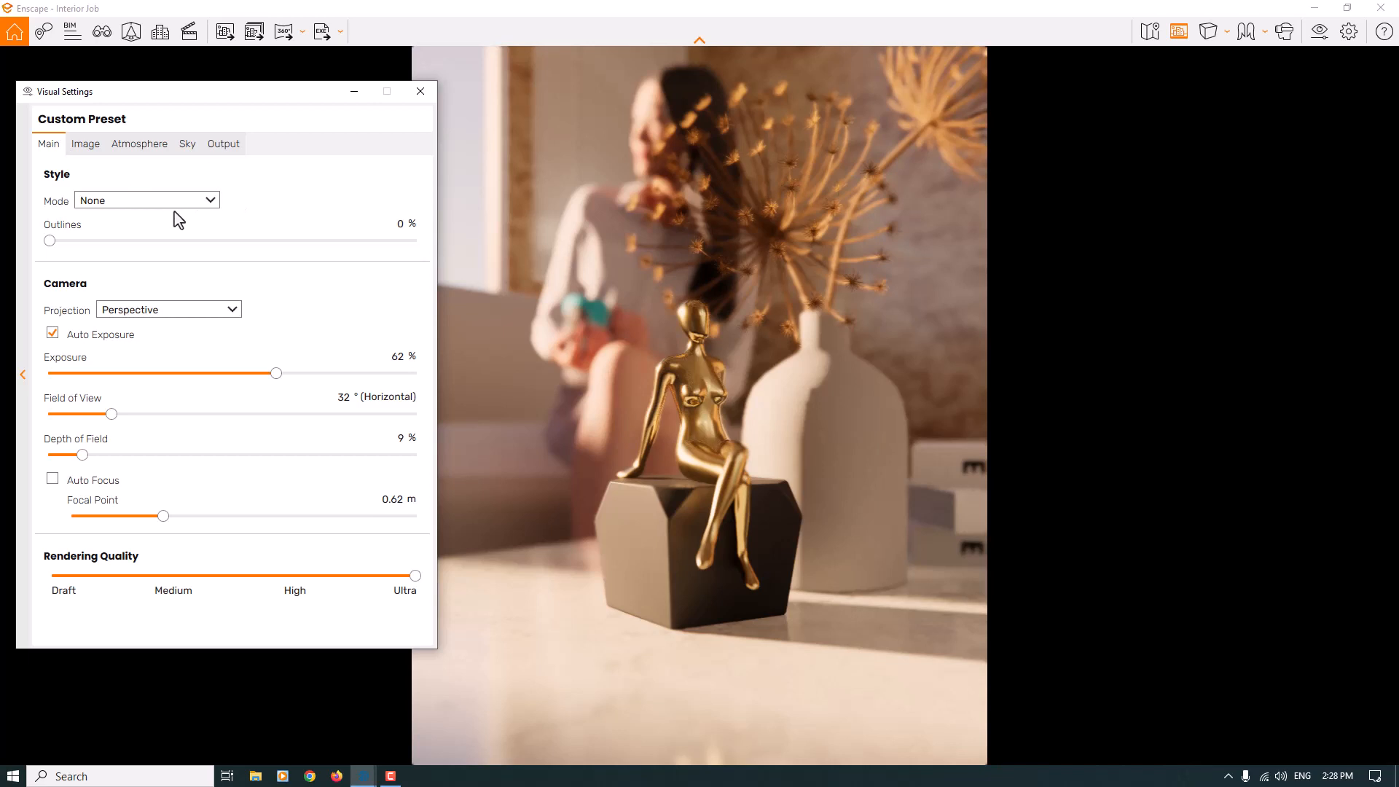
pyautogui.click(143, 201)
pyautogui.click(139, 232)
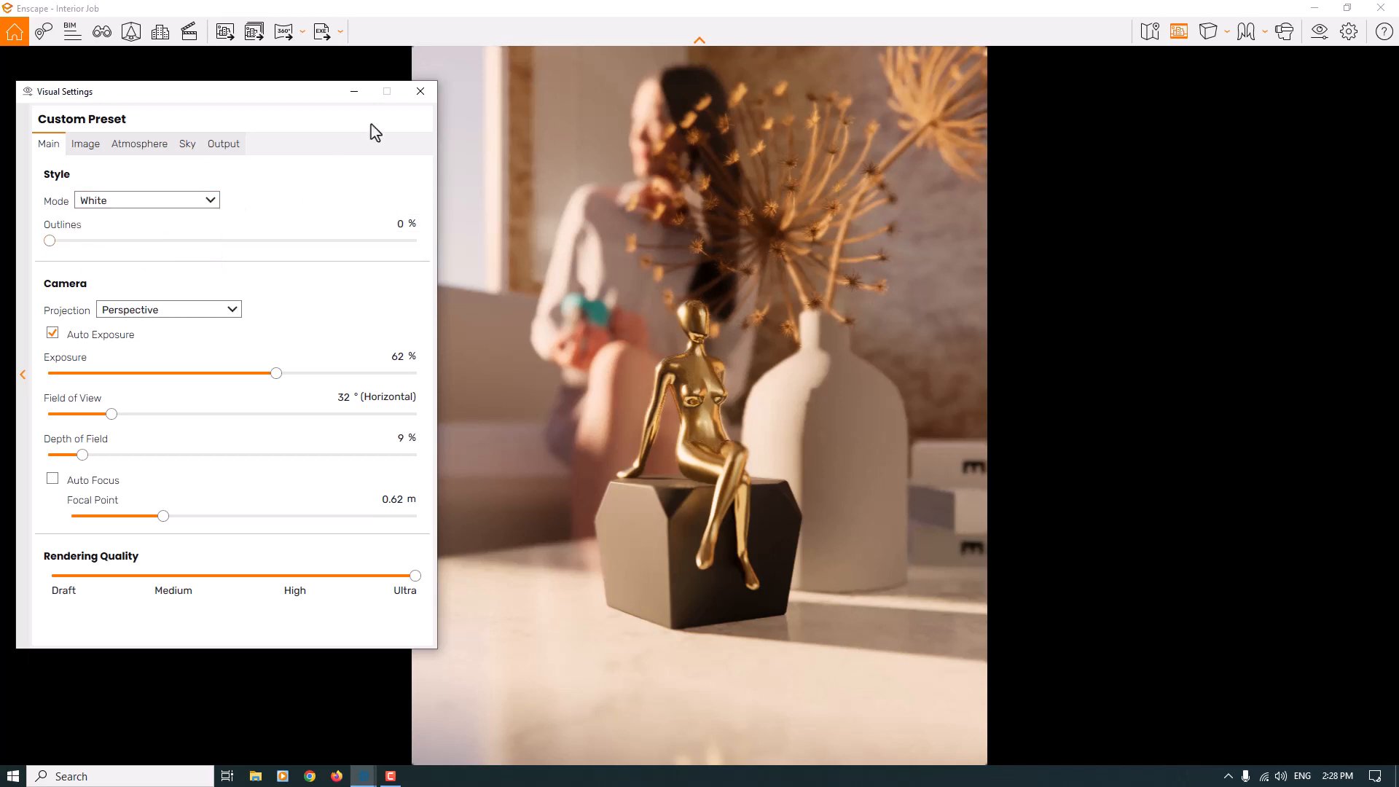
pyautogui.click(421, 91)
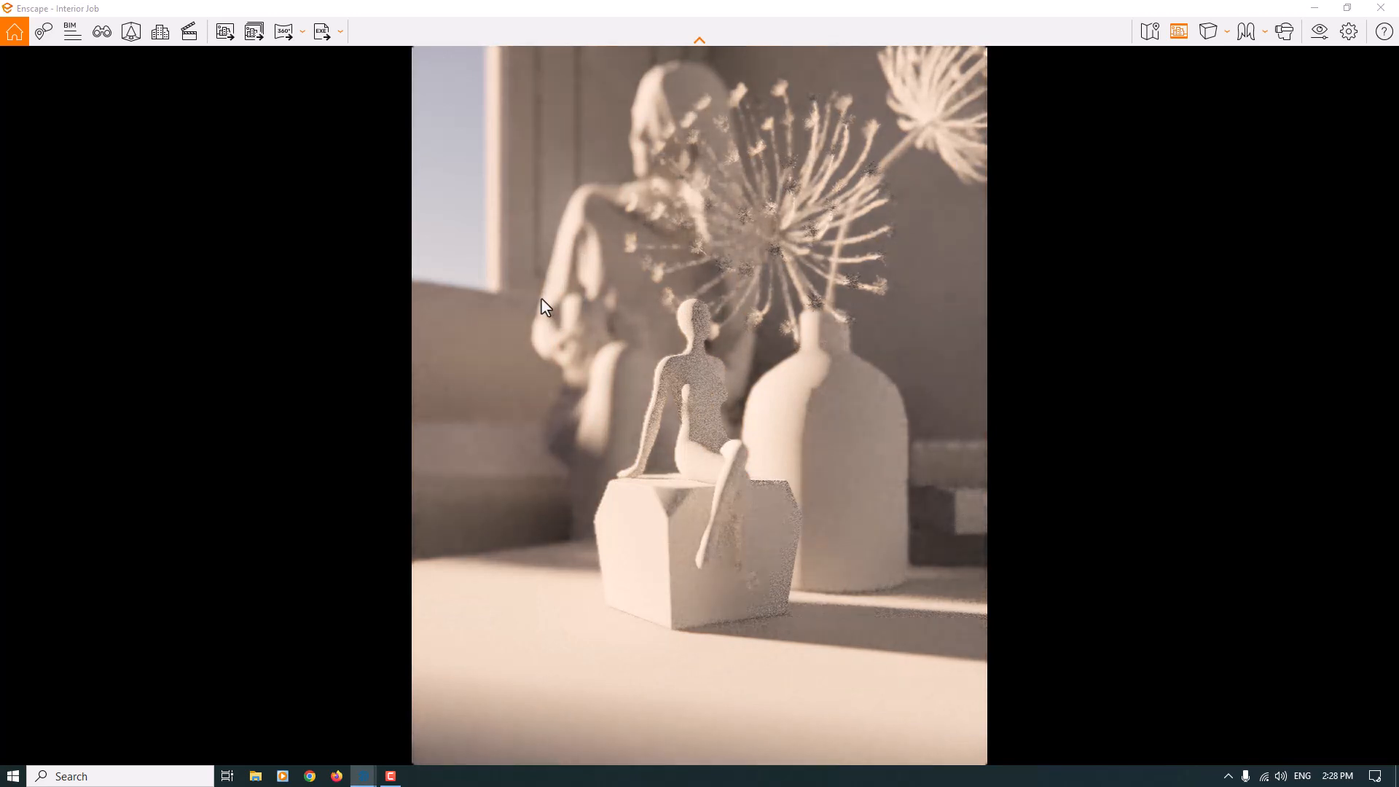
# - Render the white-mode view and save it to the Desktop as a JPEG image with the suggested file name
pyautogui.hotkey('shift', 'F11')
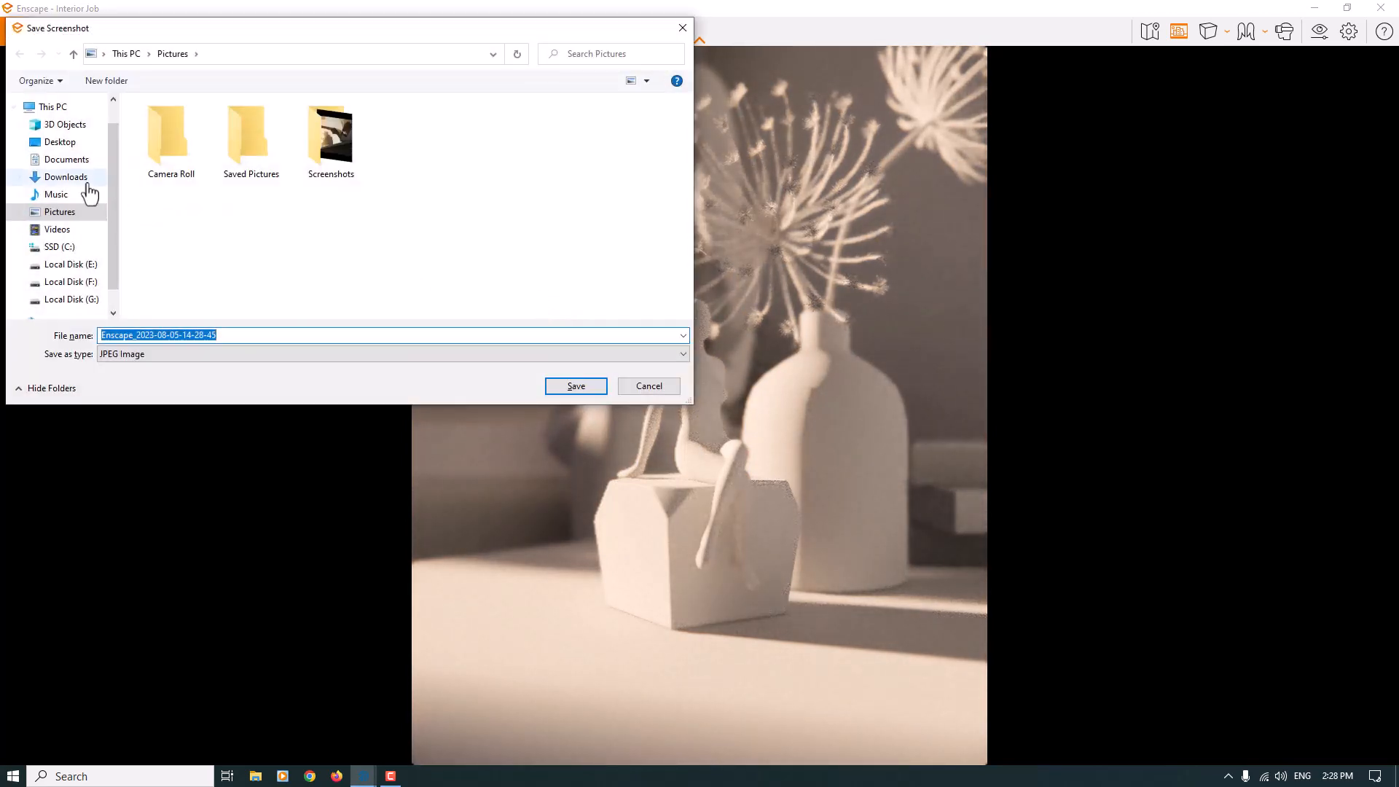
pyautogui.click(69, 142)
pyautogui.click(576, 386)
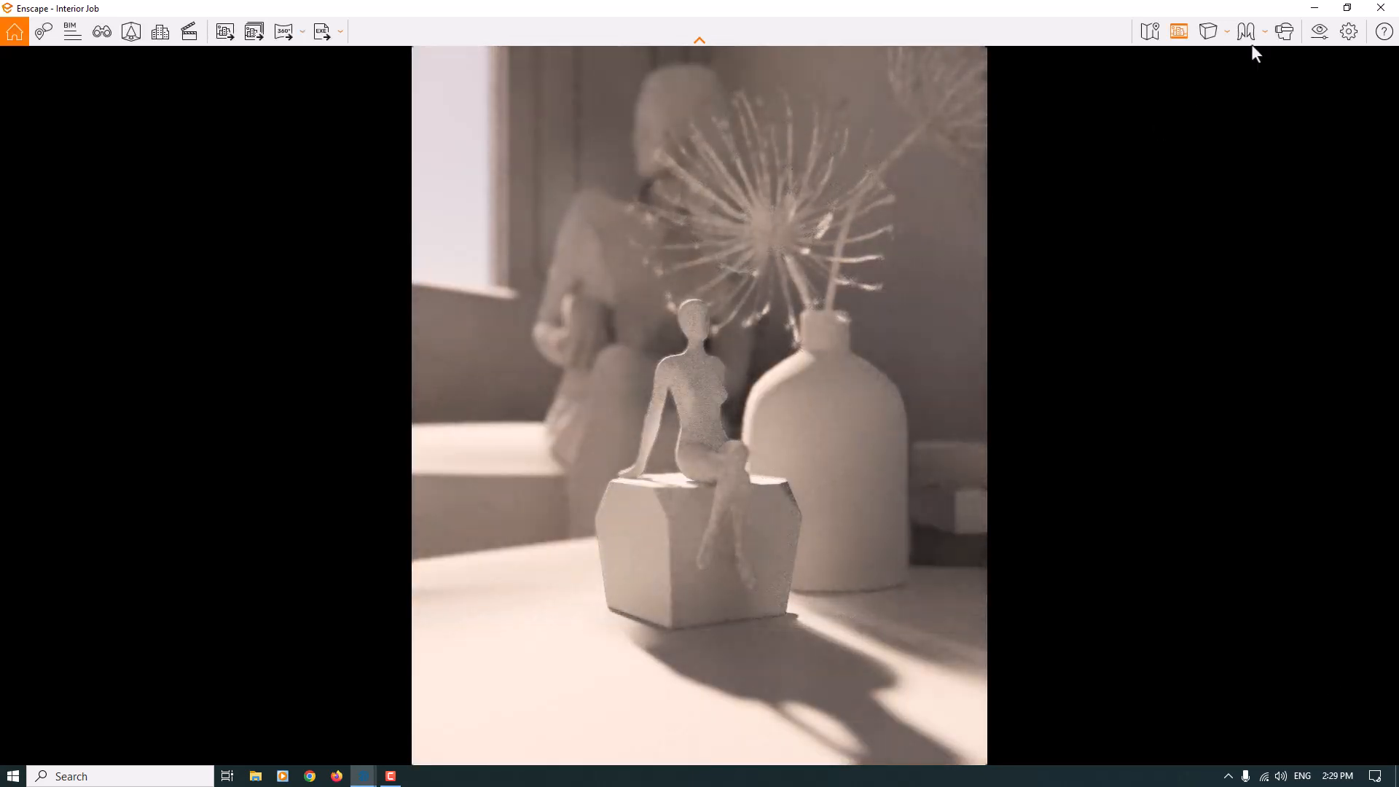
# - Set the render style mode back to None and close the visual settings
pyautogui.click(1316, 30)
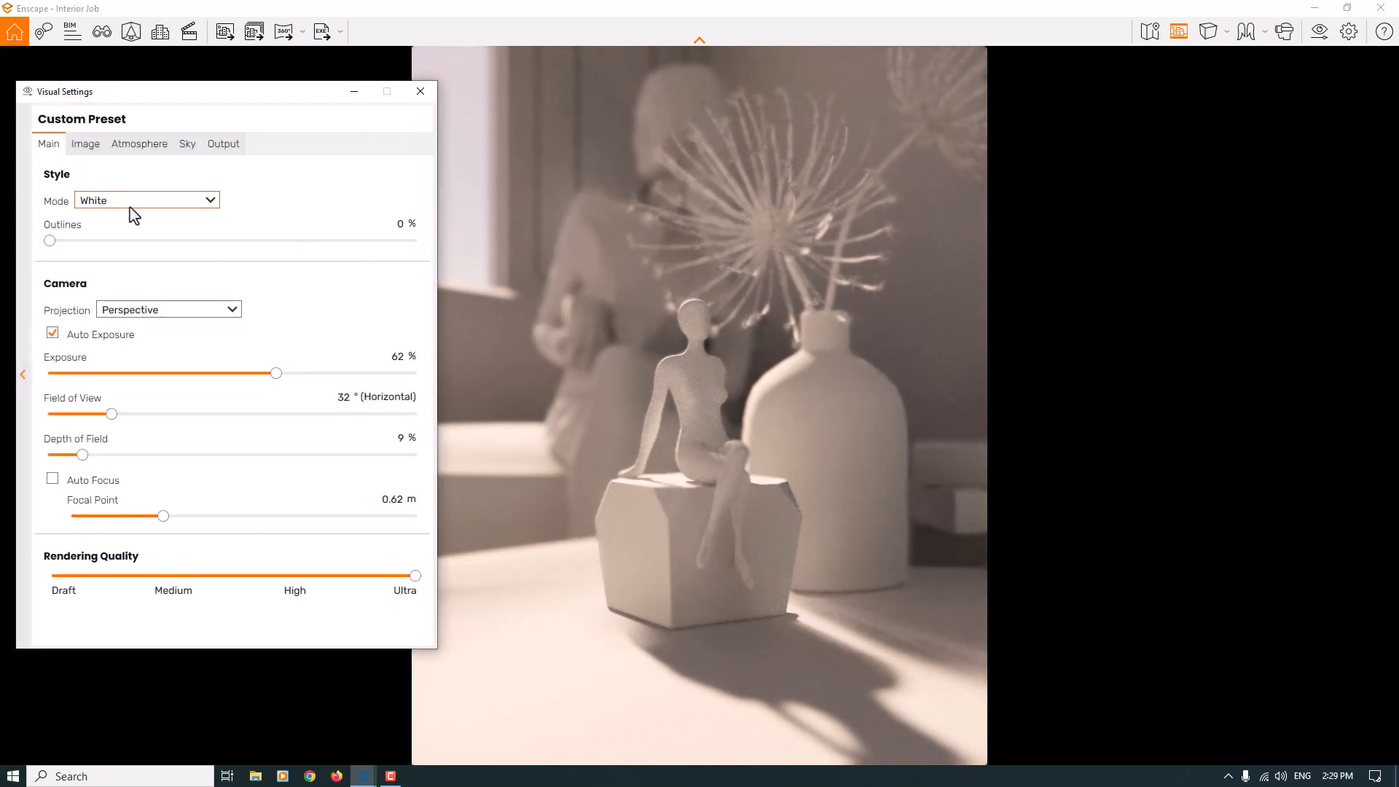
pyautogui.click(130, 207)
pyautogui.click(129, 218)
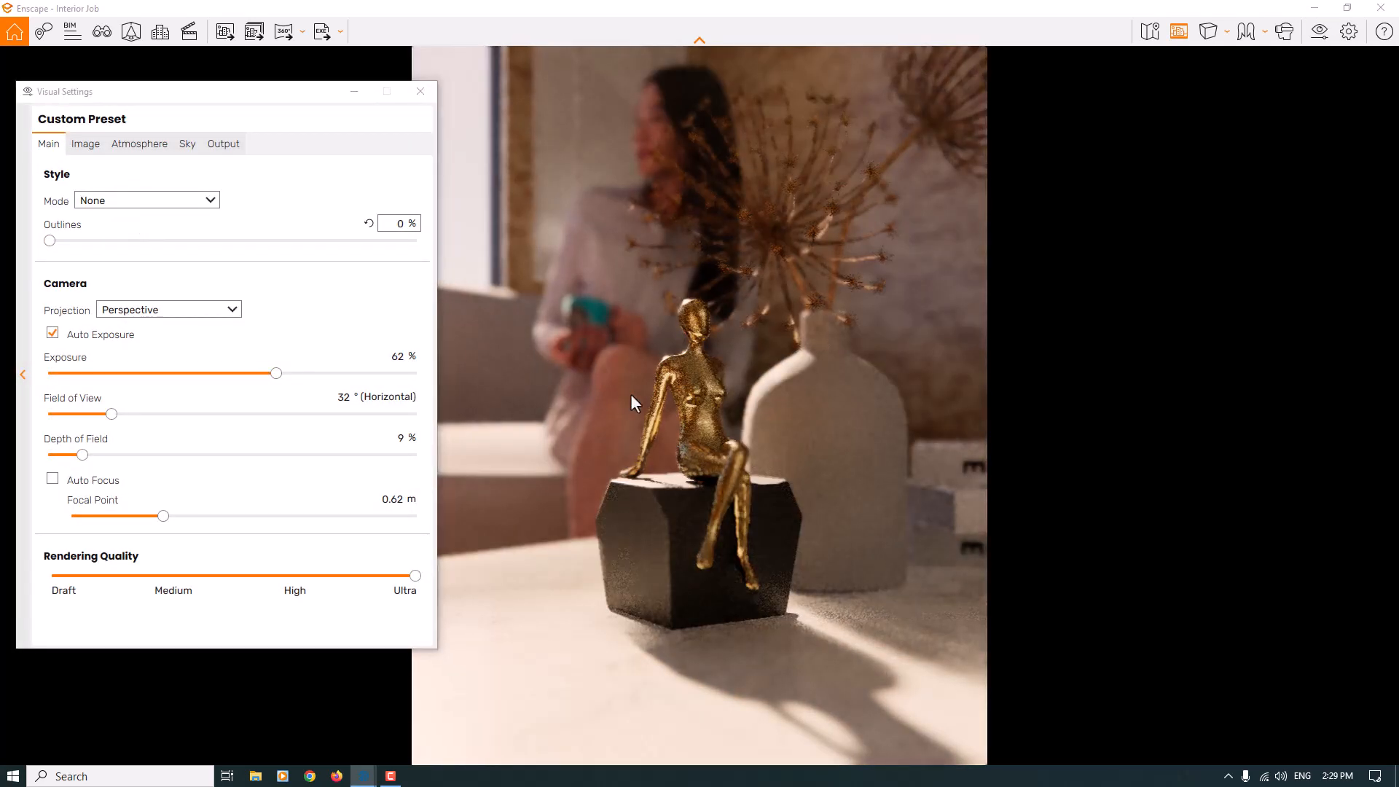
pyautogui.click(420, 91)
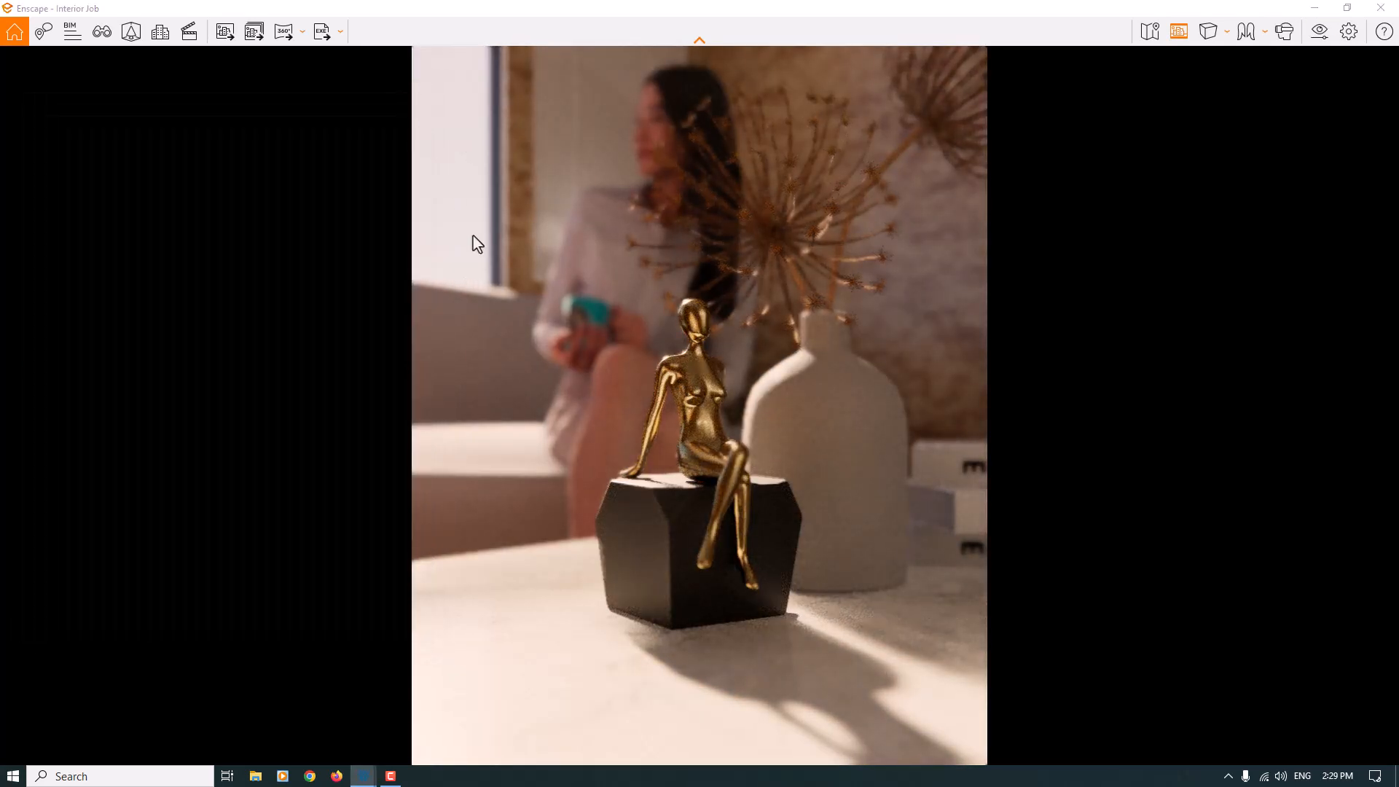
# - Load the saved Artistic Render view from Interior Job and close the view list
pyautogui.press('v')
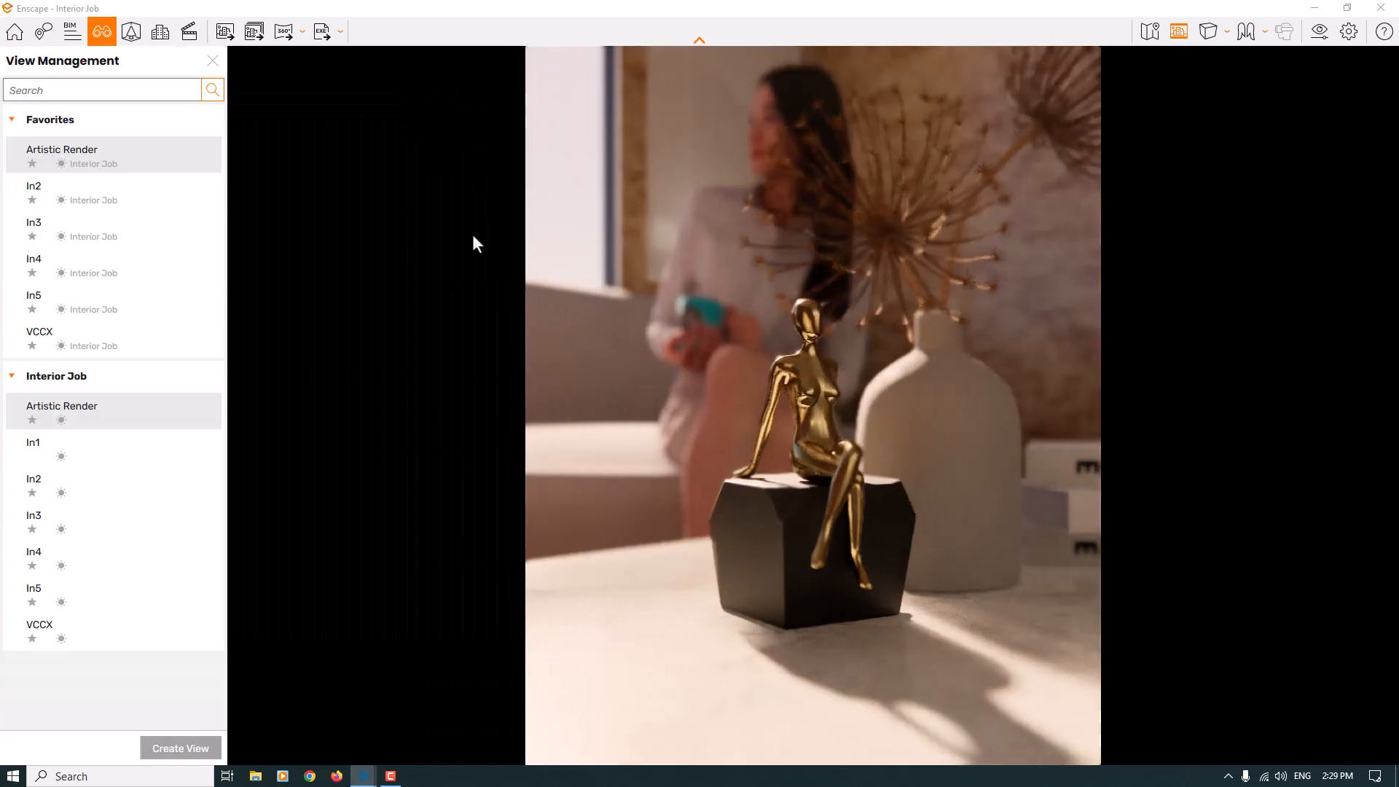
pyautogui.click(61, 412)
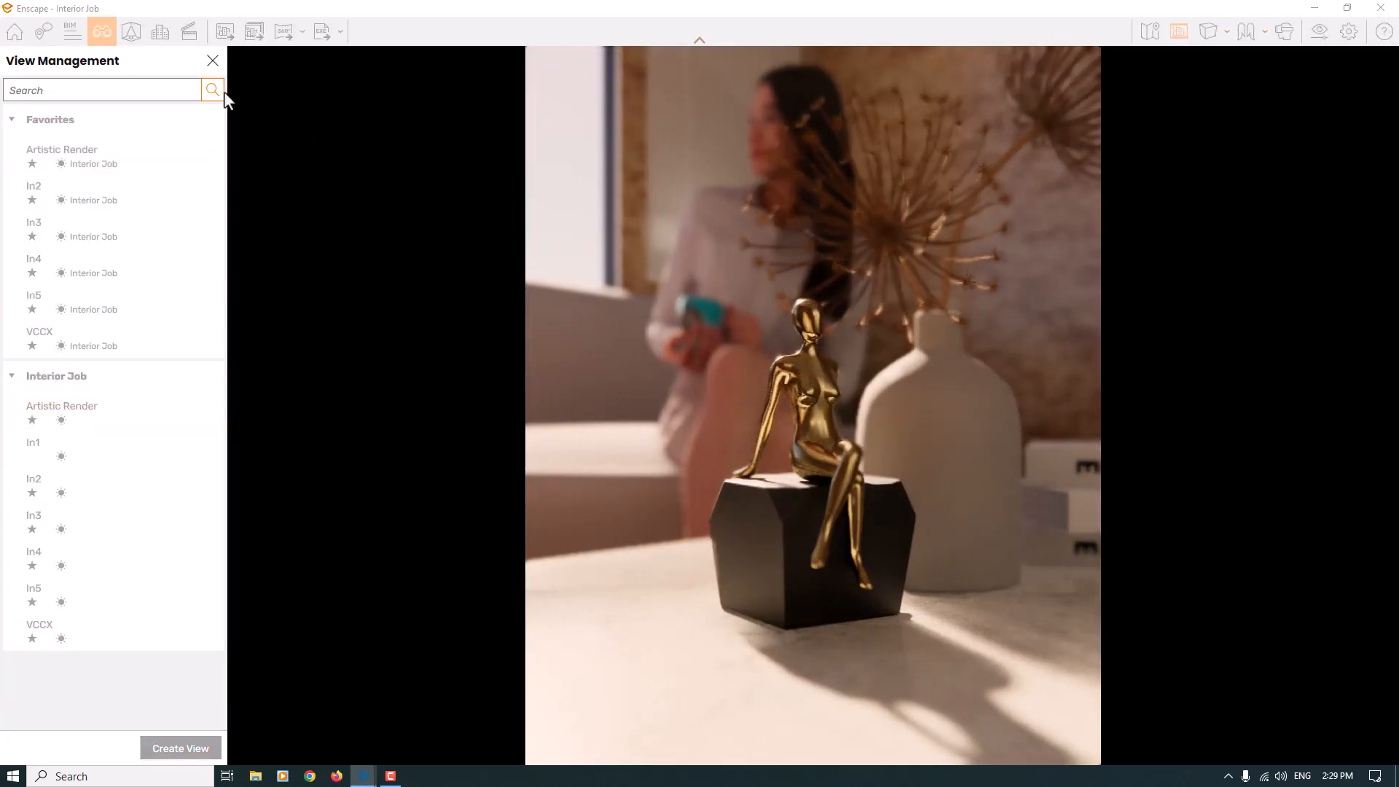
pyautogui.click(212, 61)
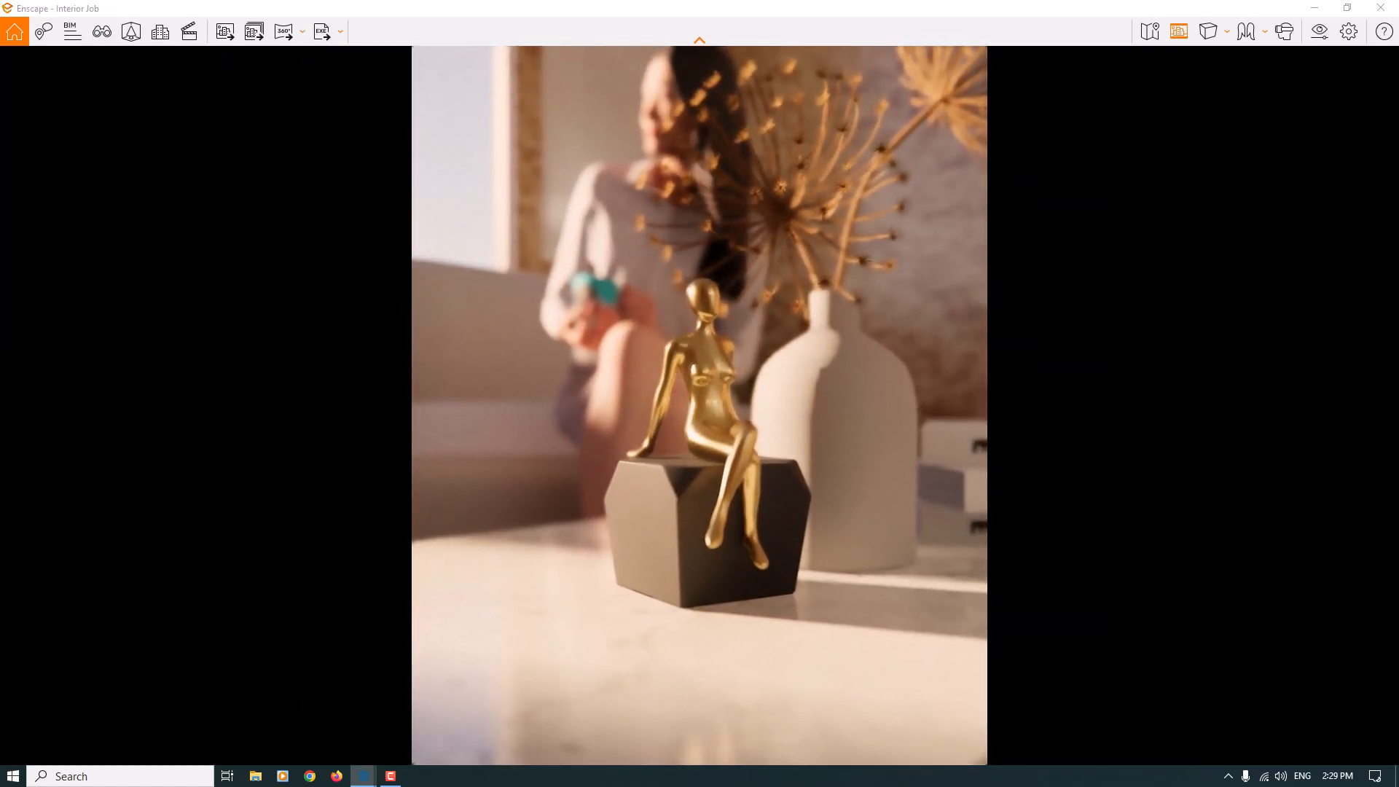
# - Switch the camera to two-point perspective and render the figurine view to the Desktop as a JPEG image
pyautogui.click(1217, 30)
pyautogui.click(1244, 86)
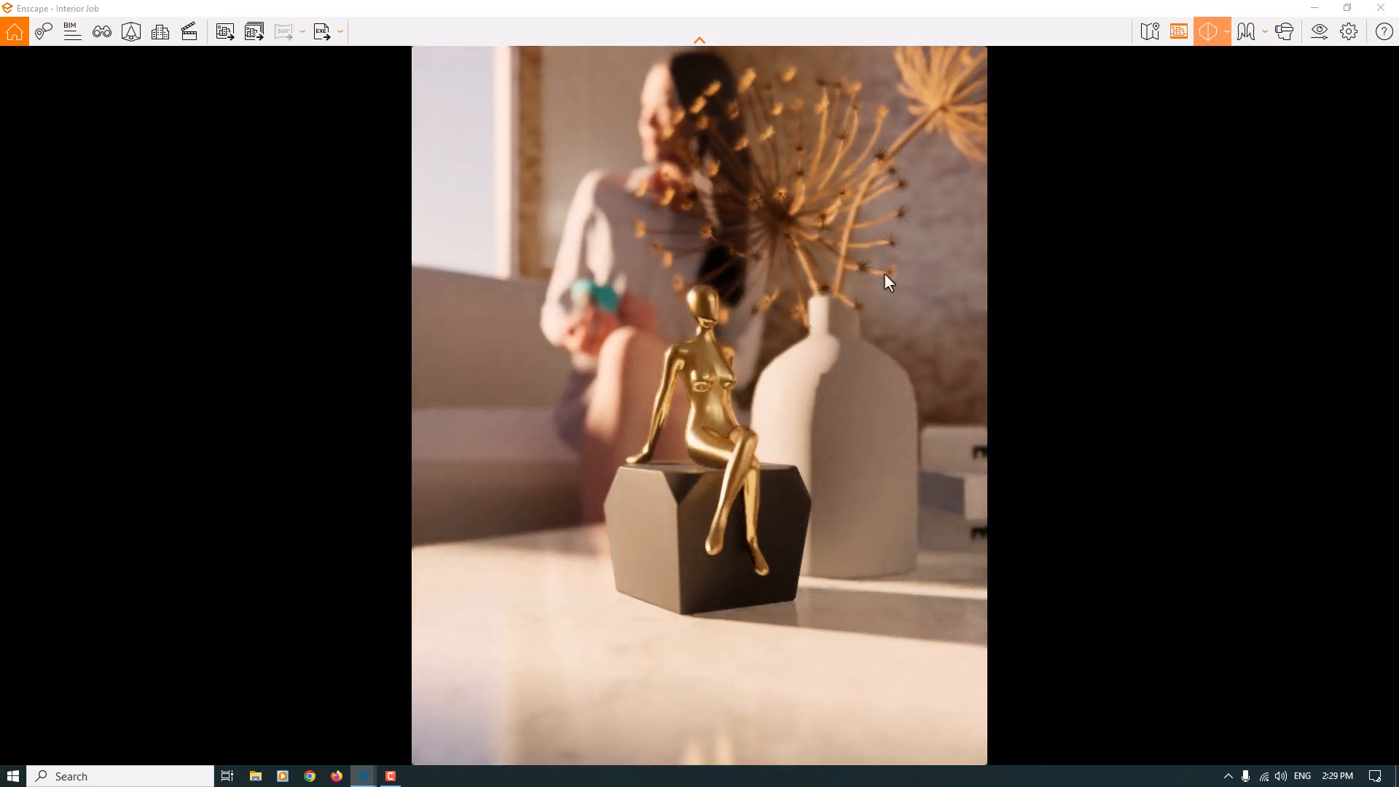
pyautogui.press('F11')
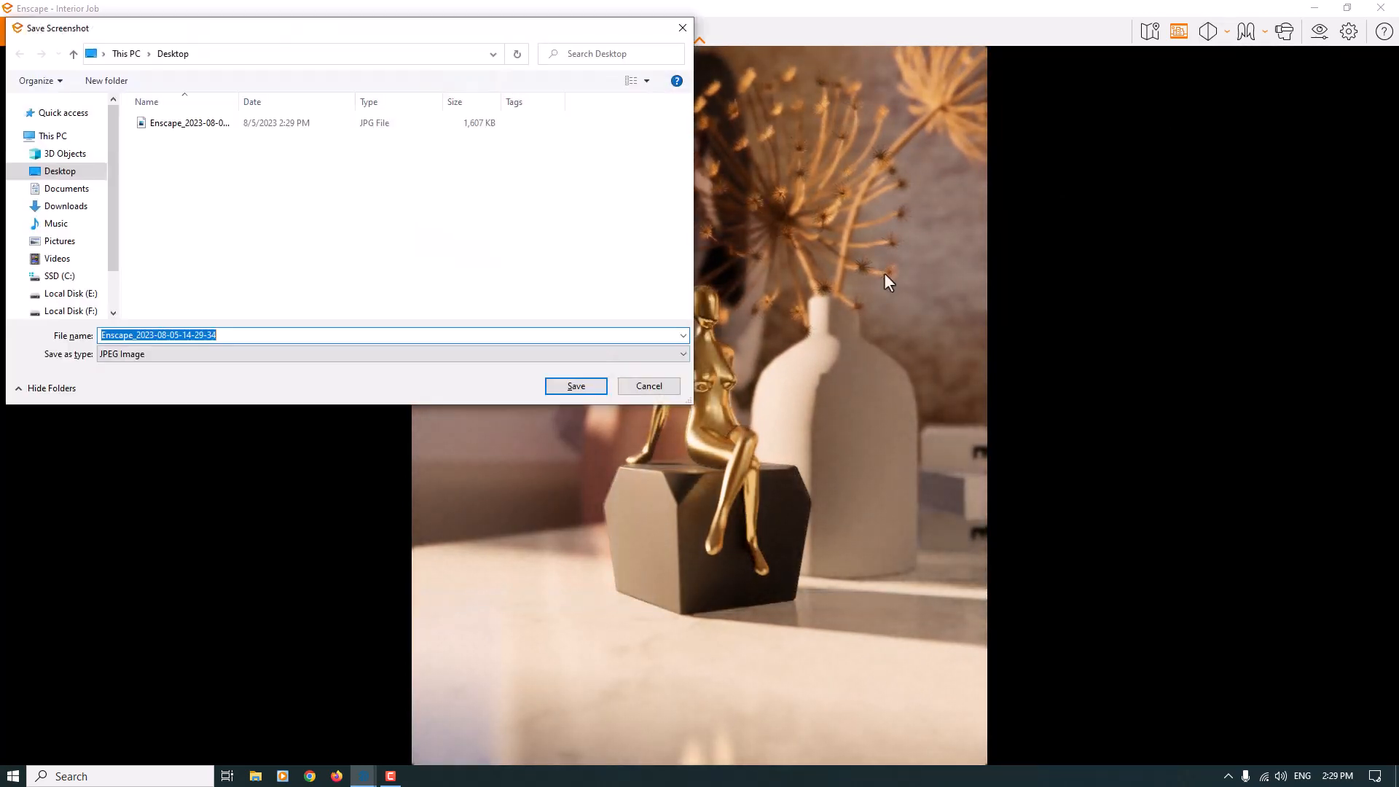
pyautogui.click(576, 387)
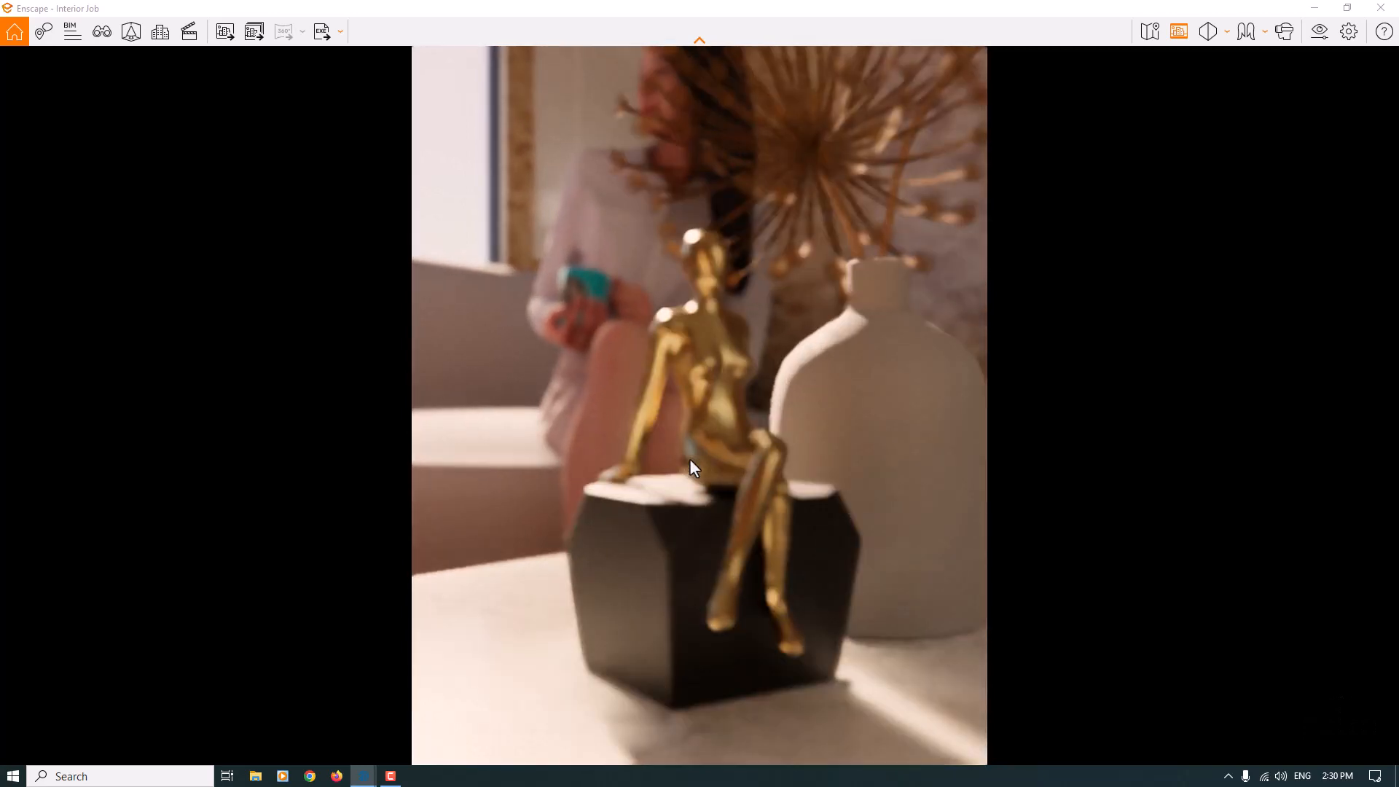
# - Restore the saved Artistic Render view after the export and close view management
pyautogui.press('c')
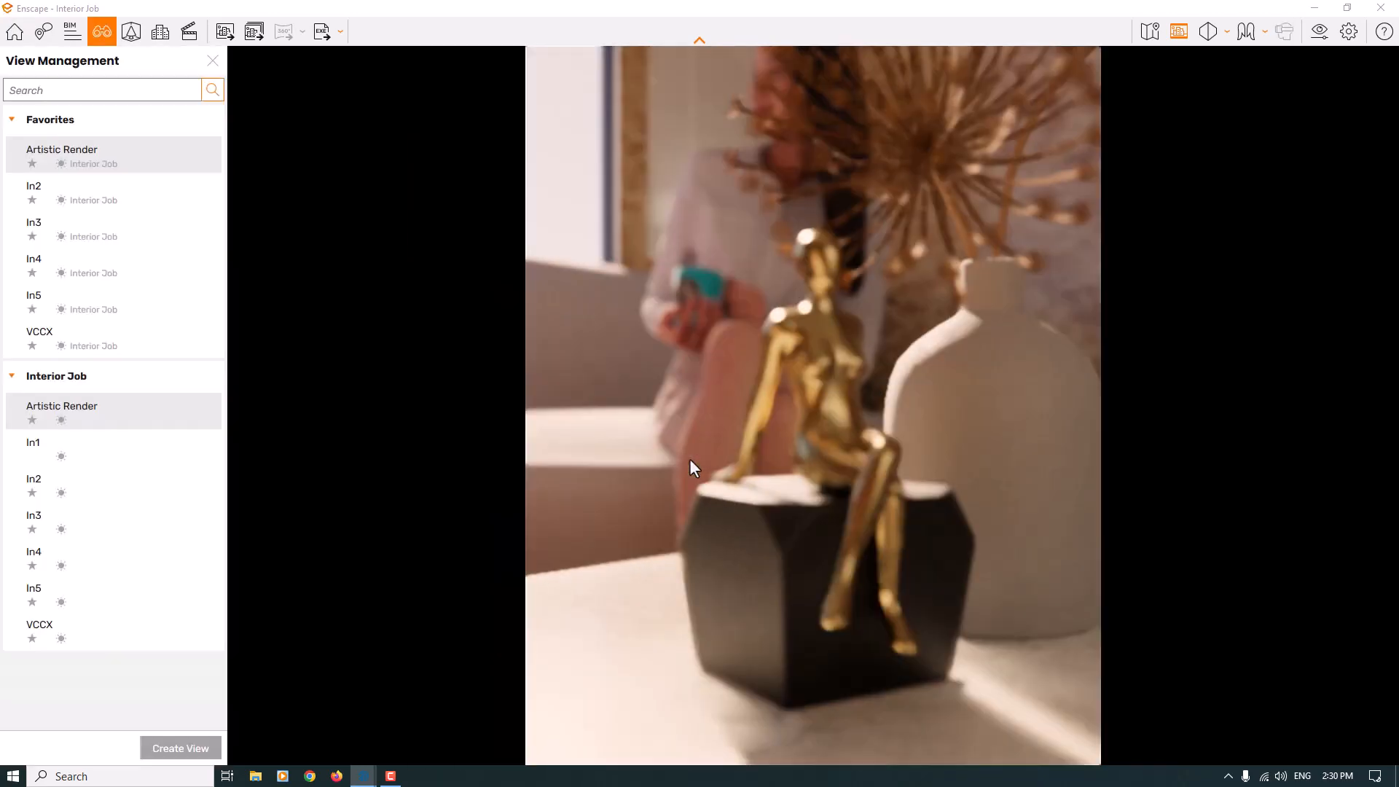
pyautogui.click(73, 407)
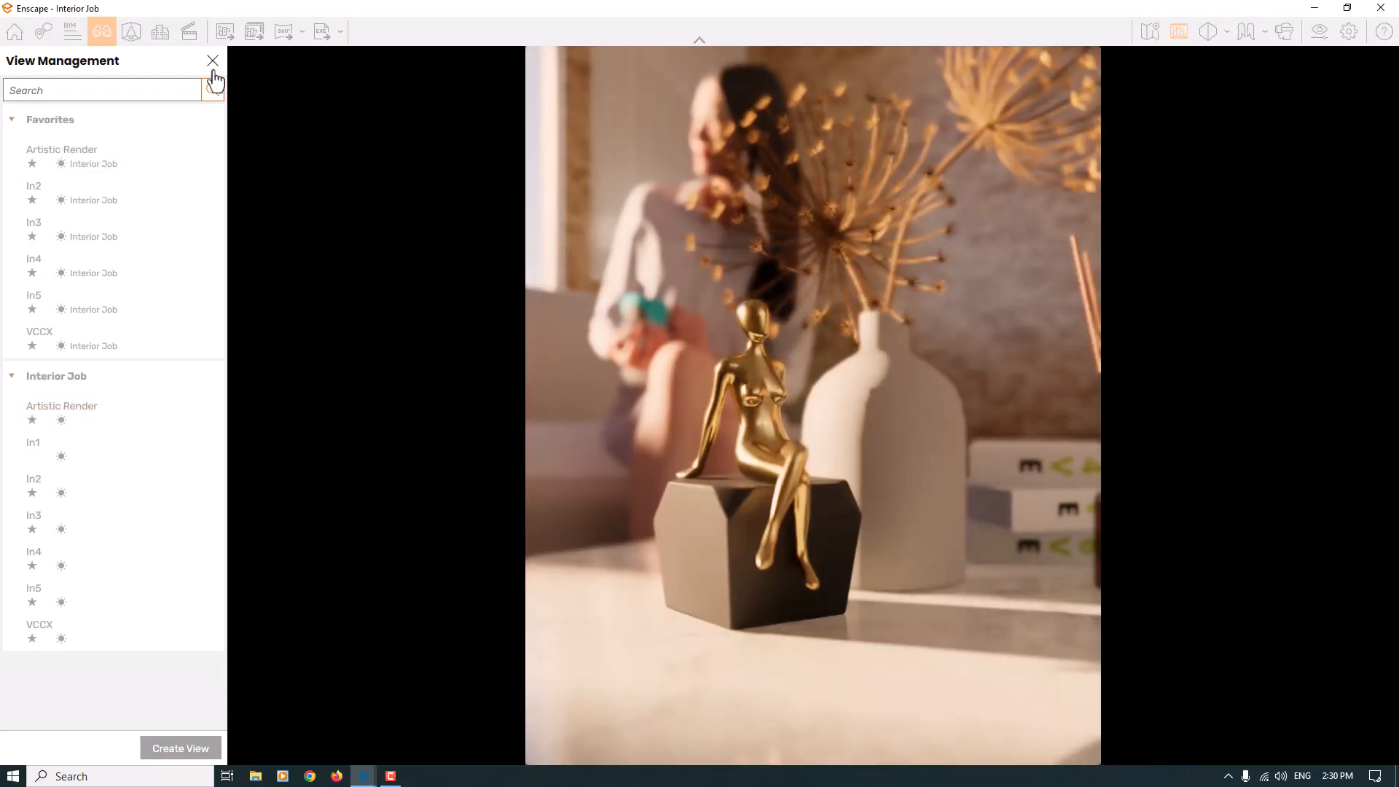
pyautogui.click(212, 61)
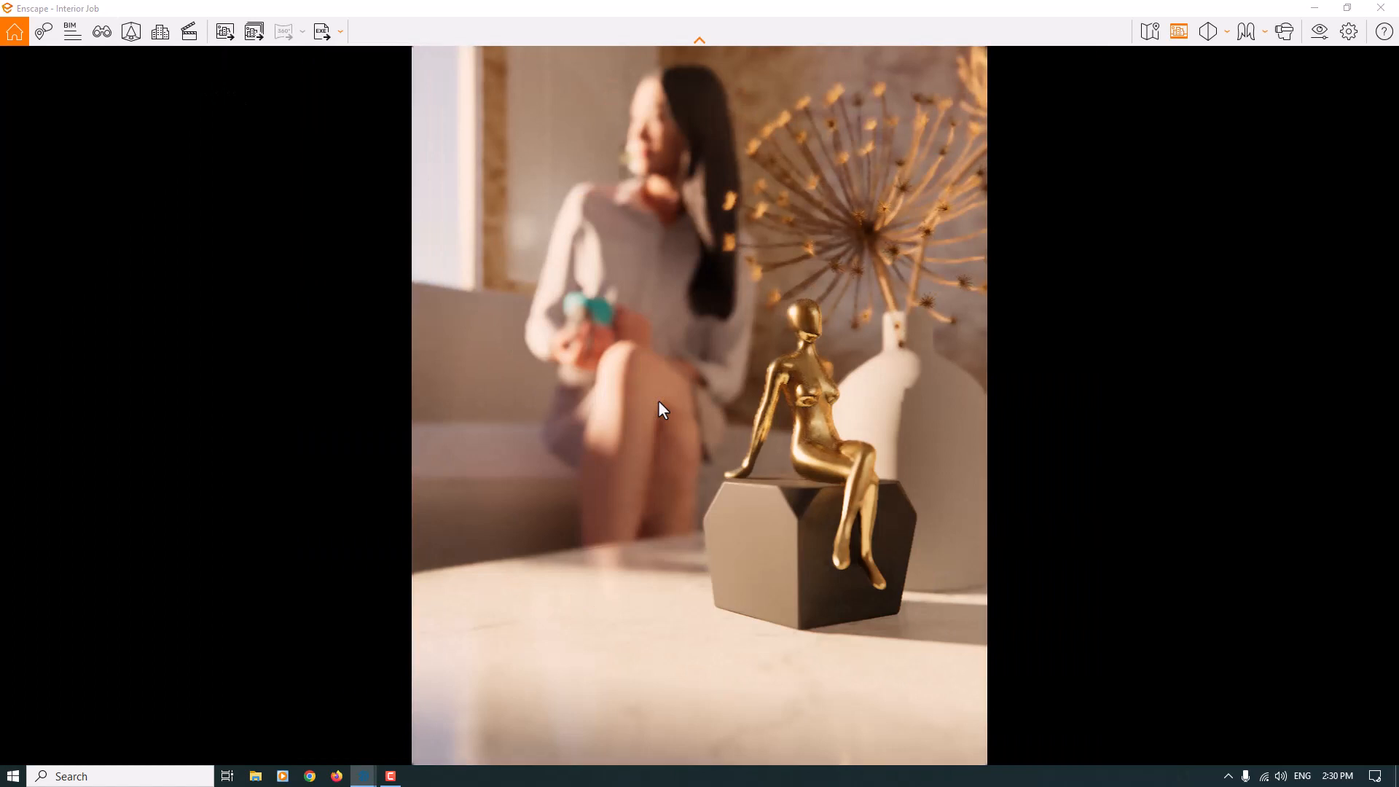
# - Move the camera sideways and forward for a closer framing of the gold figurine and vase
pyautogui.press('d')
pyautogui.press('w')
pyautogui.press('w')
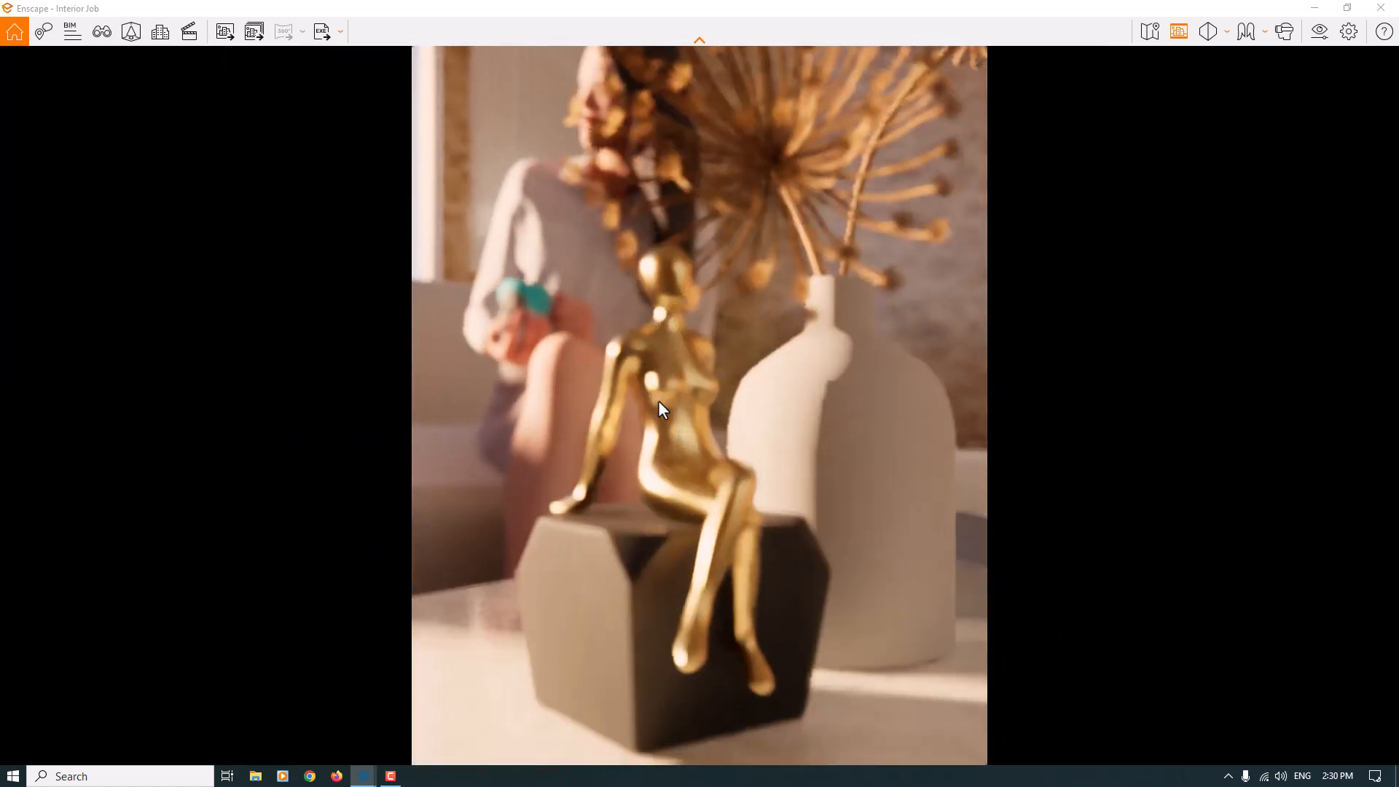